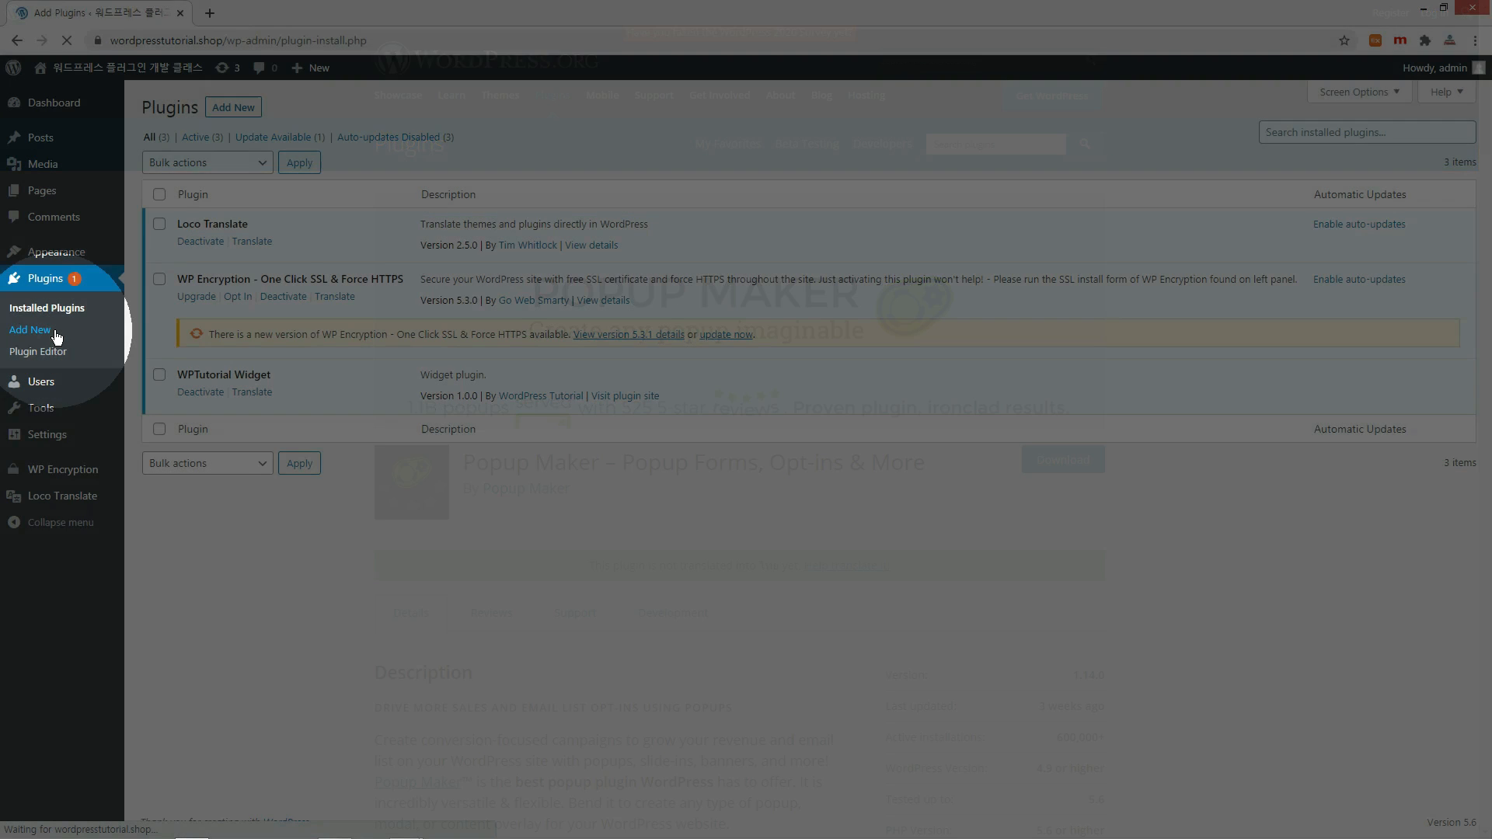
- Find the plugin "Popup Maker – Popup Forms, Opt-ins & More" by searching for "popup maker", and install and activate it
{"action": "left_click", "coordinate": [55, 332]}
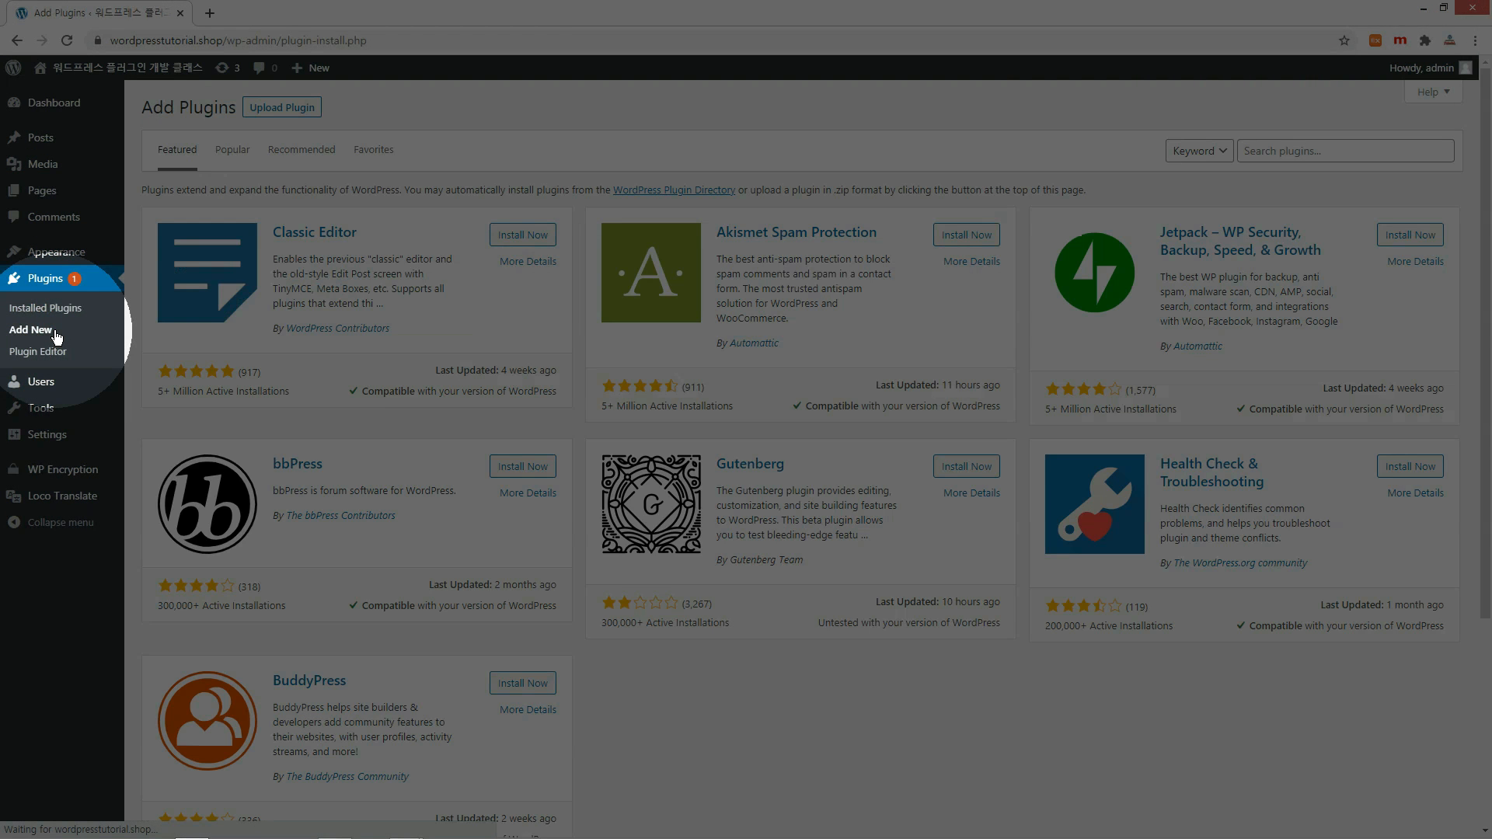
{"action": "left_click", "coordinate": [1237, 152]}
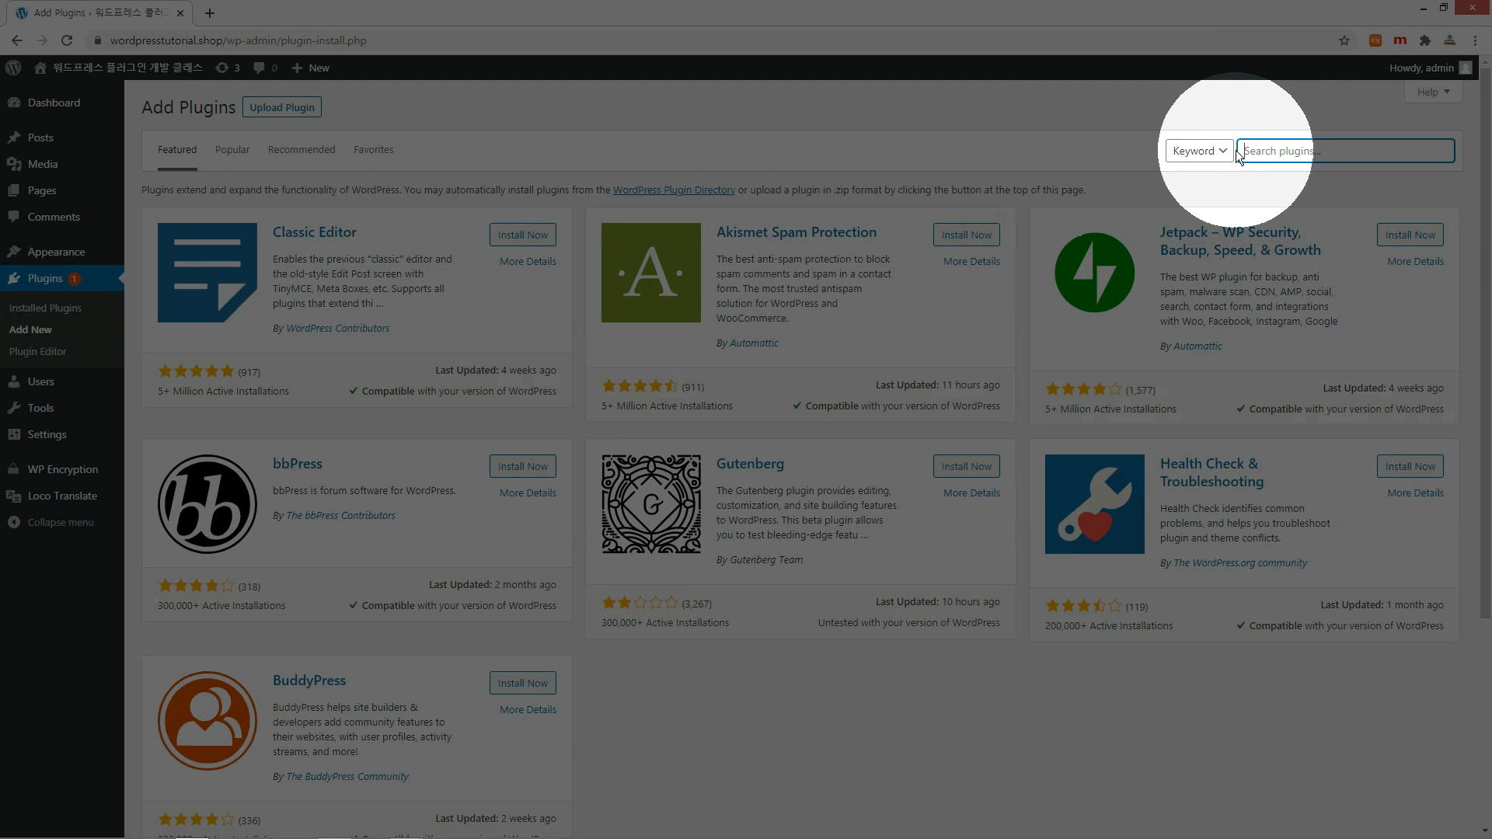
{"action": "type", "text": "popup maker"}
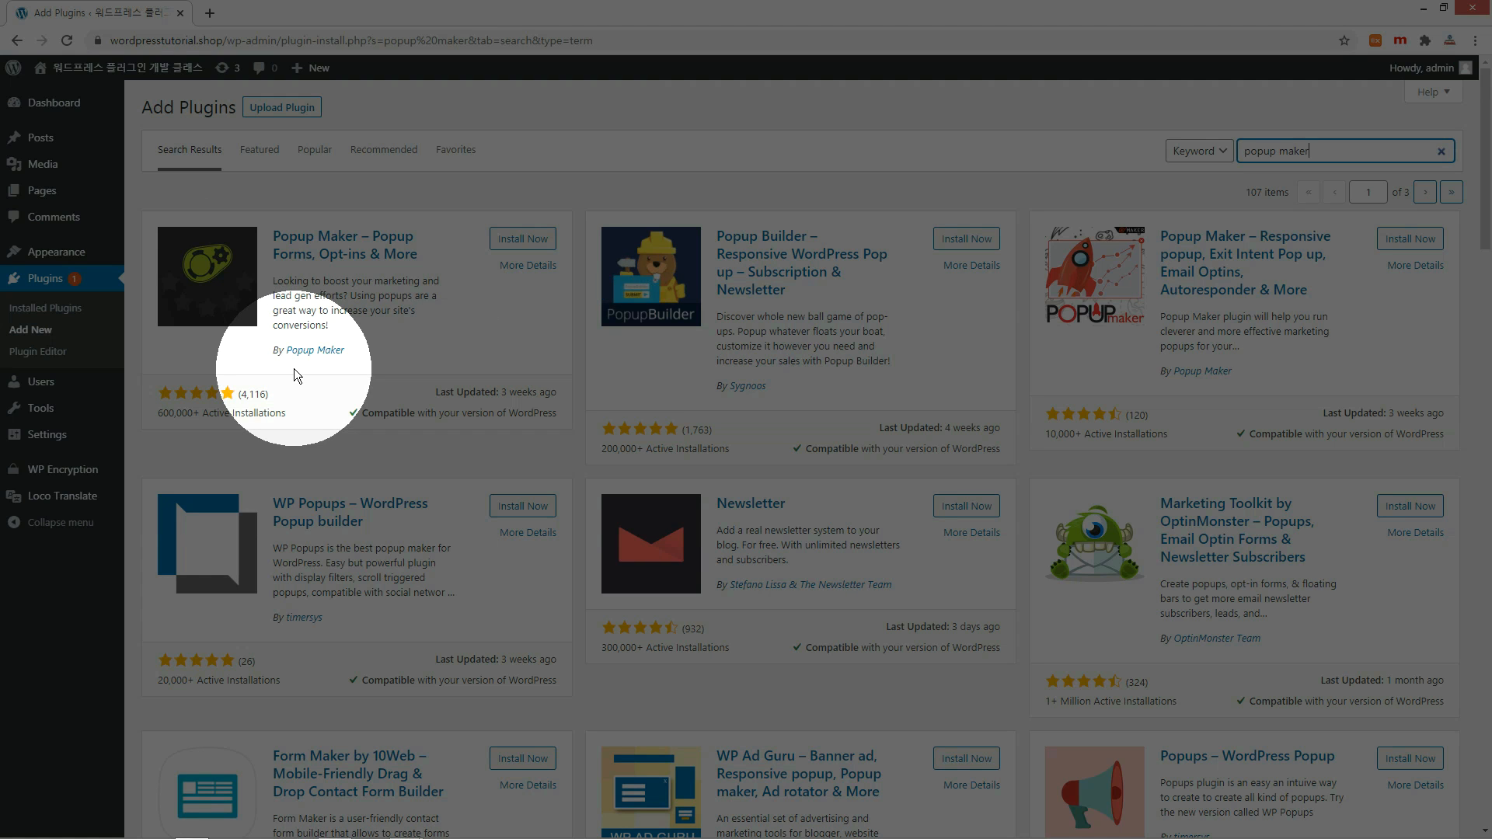
{"action": "left_click", "coordinate": [534, 239]}
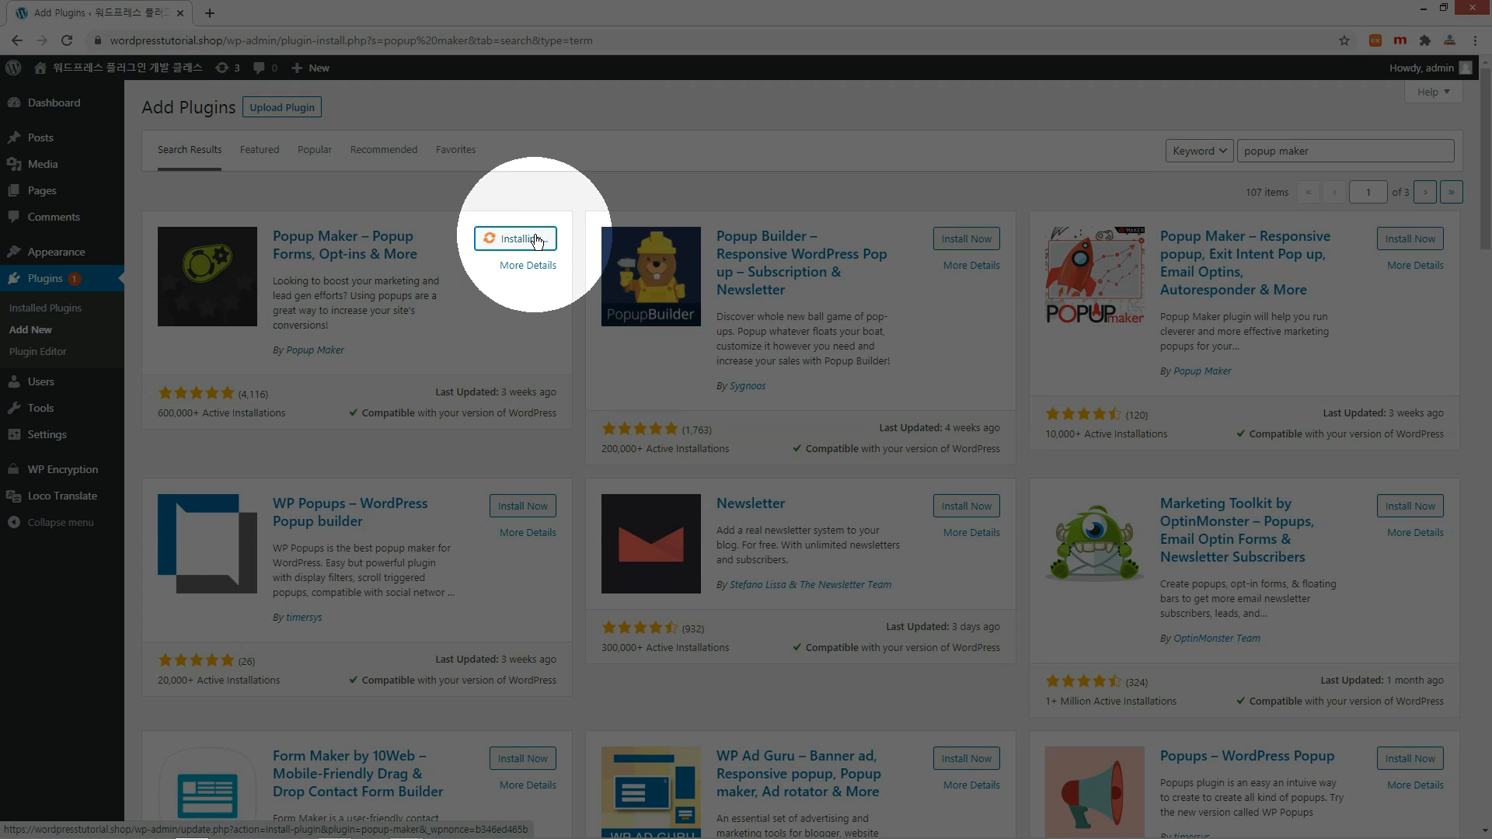
{"action": "left_click", "coordinate": [535, 239]}
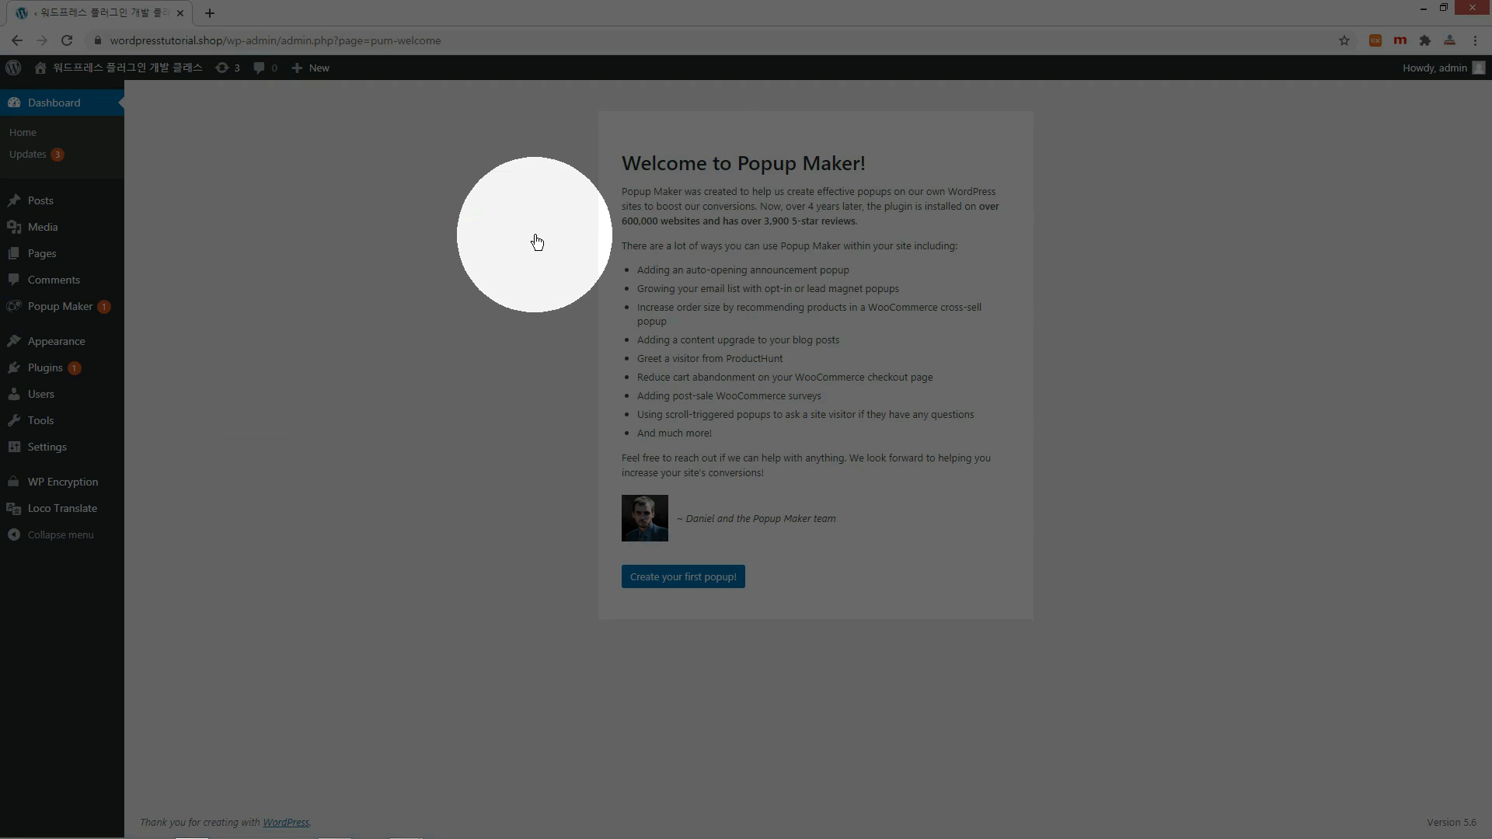
- Create the first popup with the name "Homepage" and the title "Home Popup"
{"action": "left_click", "coordinate": [682, 577]}
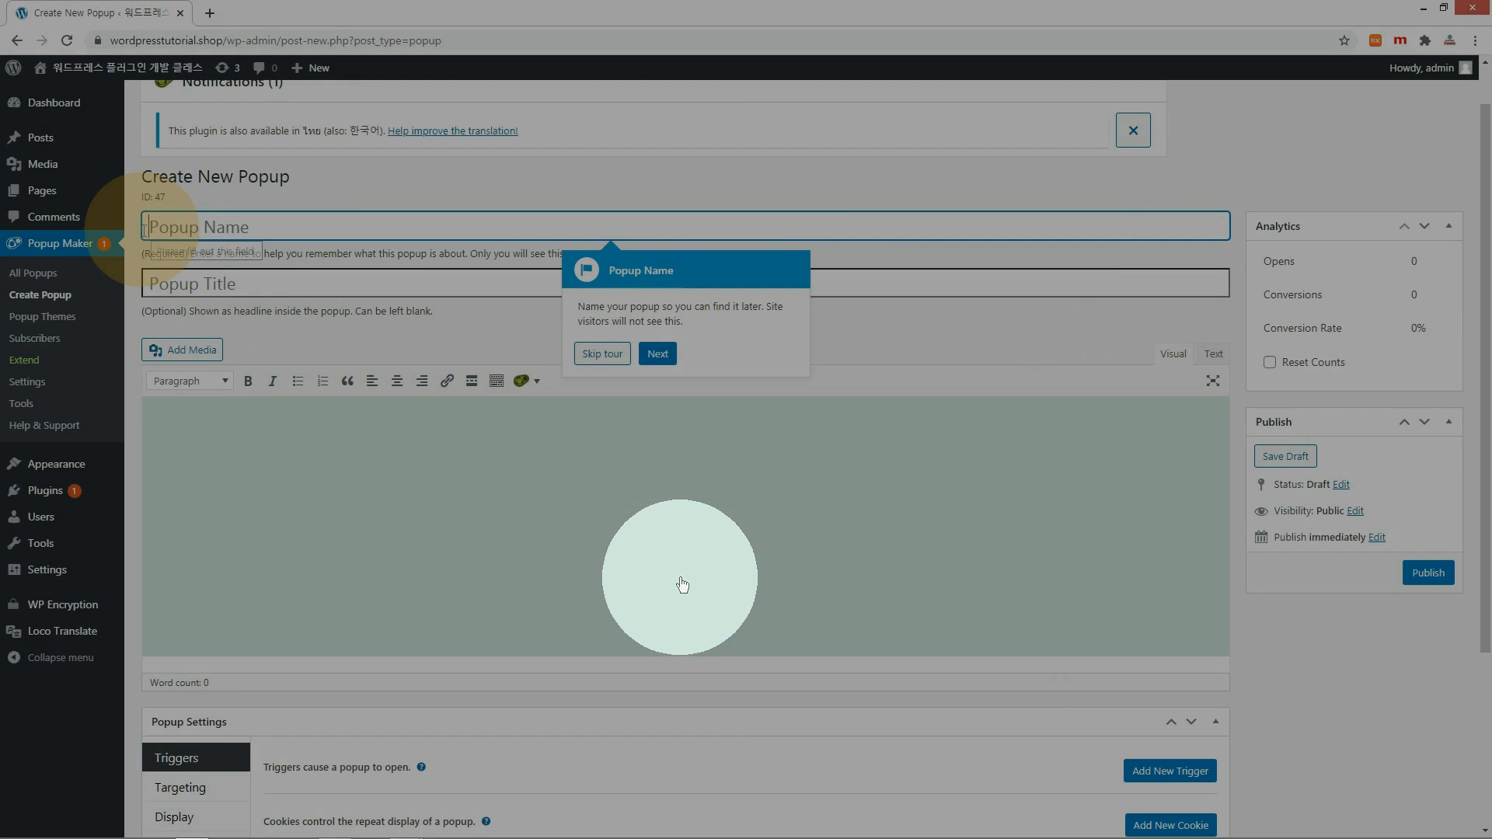
{"action": "type", "text": "Homepage"}
{"action": "left_click", "coordinate": [138, 292]}
{"action": "type", "text": "Home Popup"}
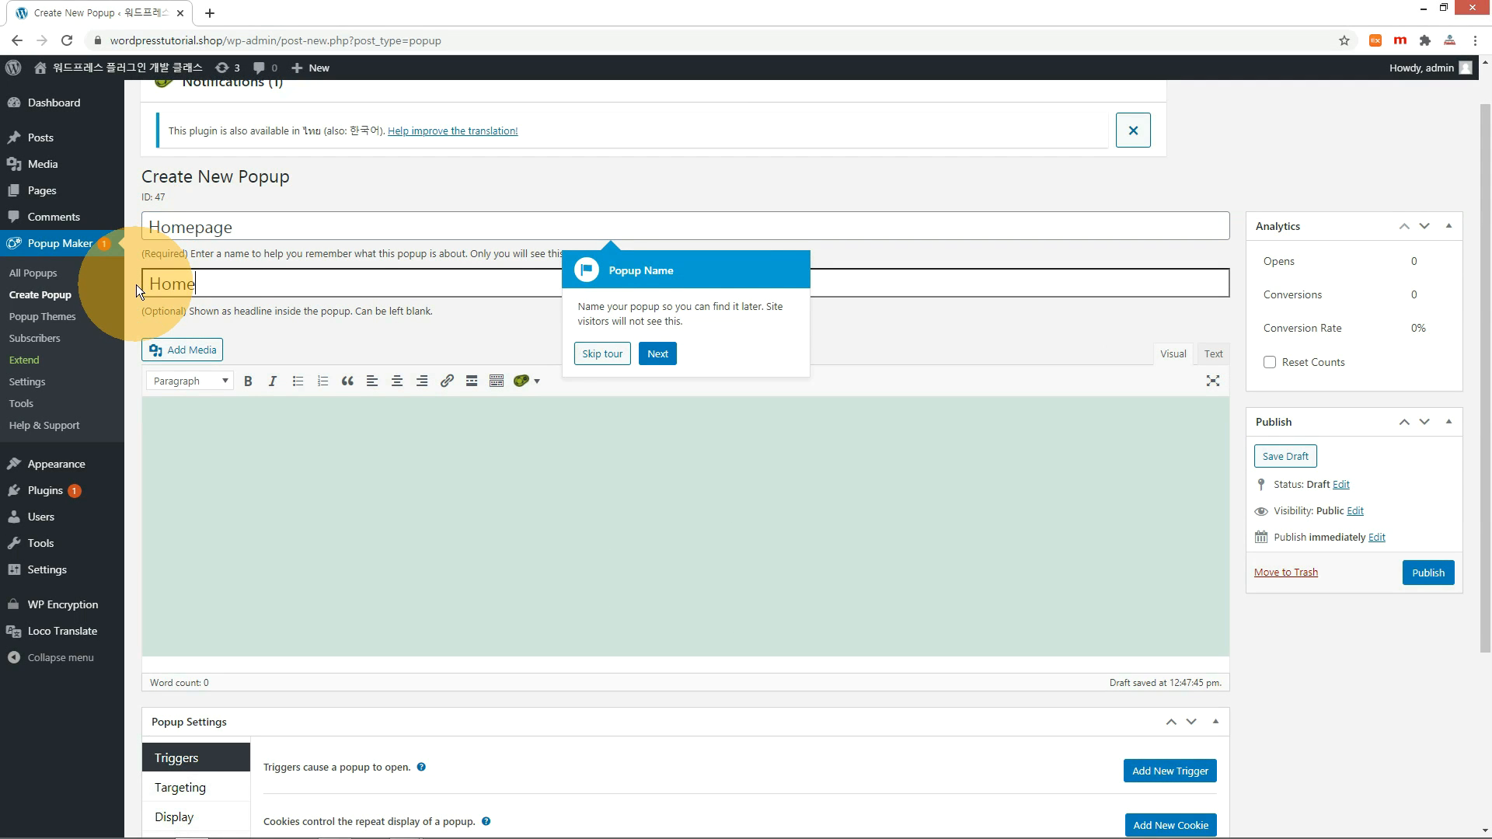
- Write the popup content as two paragraphs, "Home Popup" and "WordPress Tutorial"
{"action": "left_click", "coordinate": [629, 453]}
{"action": "type", "text": "Ho"}
{"action": "key", "text": "BackSpace"}
{"action": "key", "text": "BackSpace"}
{"action": "type", "text": "Home"}
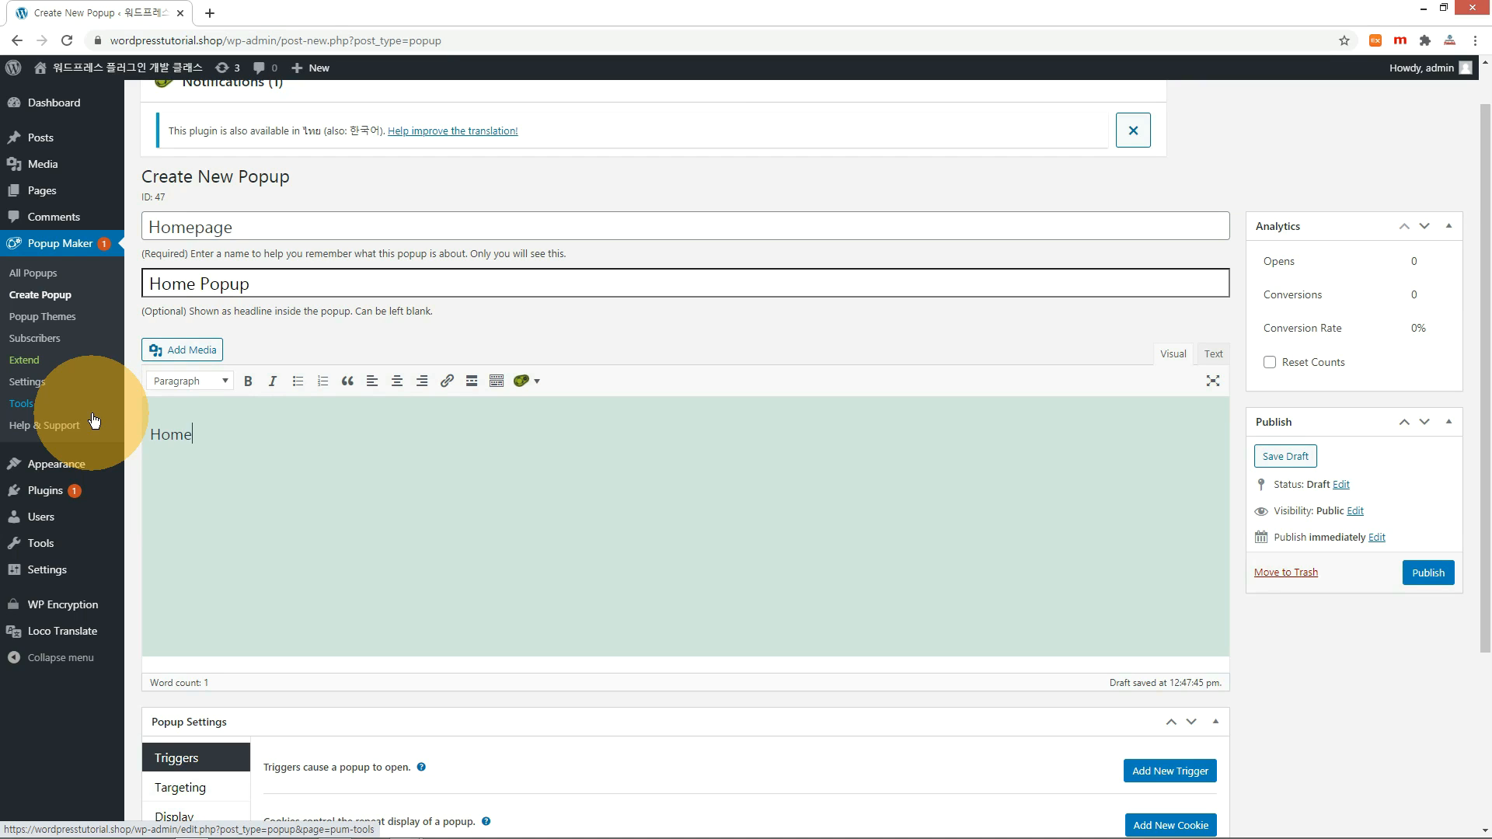
{"action": "type", "text": " Popup "}
{"action": "type", "text": "WordPress T"}
{"action": "type", "text": "utorial"}
{"action": "key", "text": "Return"}
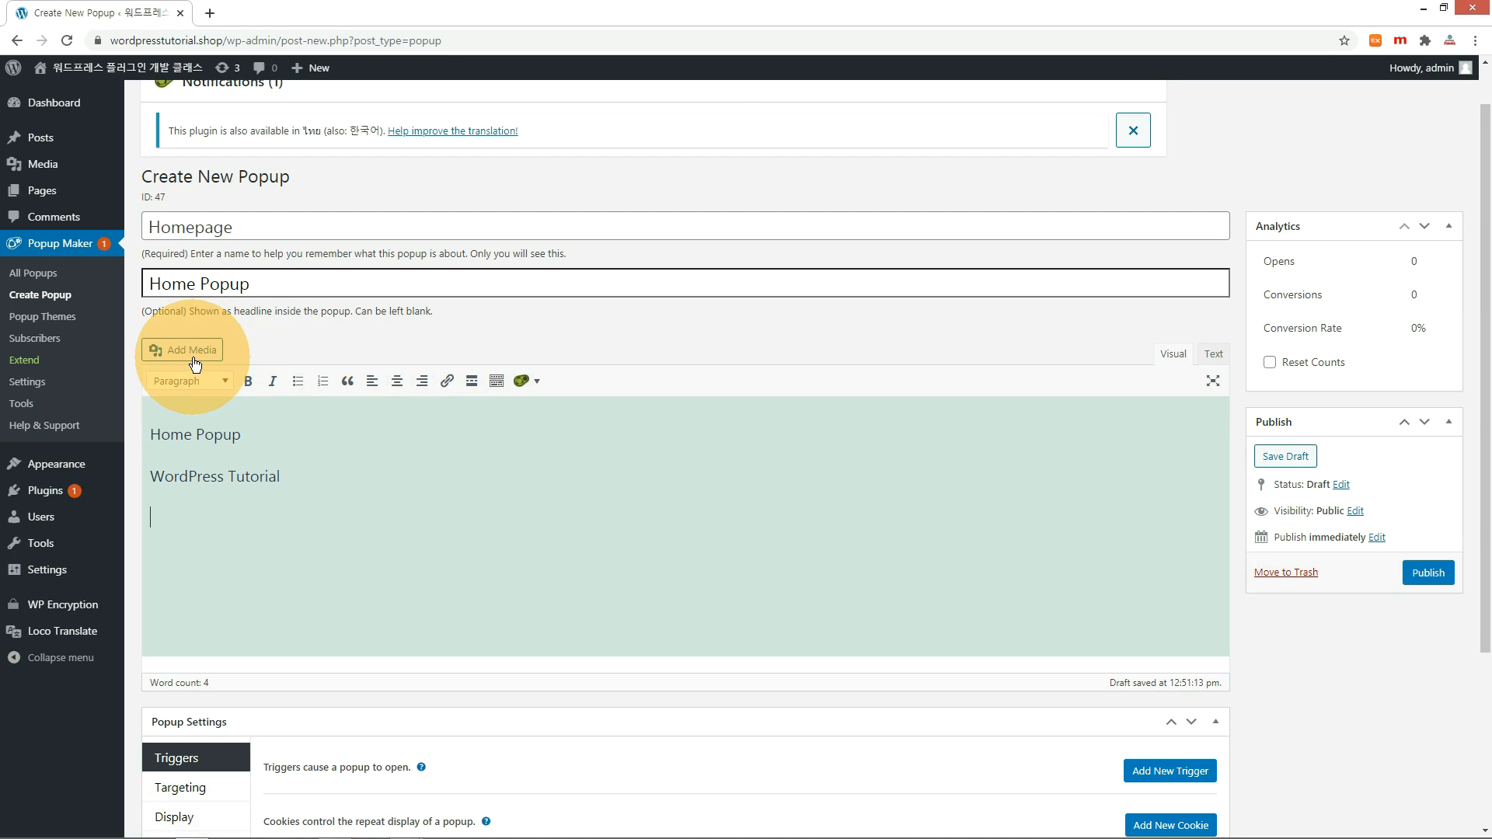
- Insert the blue Freelancer image from the media library below the popup text and publish the popup
{"action": "left_click", "coordinate": [200, 362]}
{"action": "left_click", "coordinate": [242, 261]}
{"action": "left_click", "coordinate": [1406, 787]}
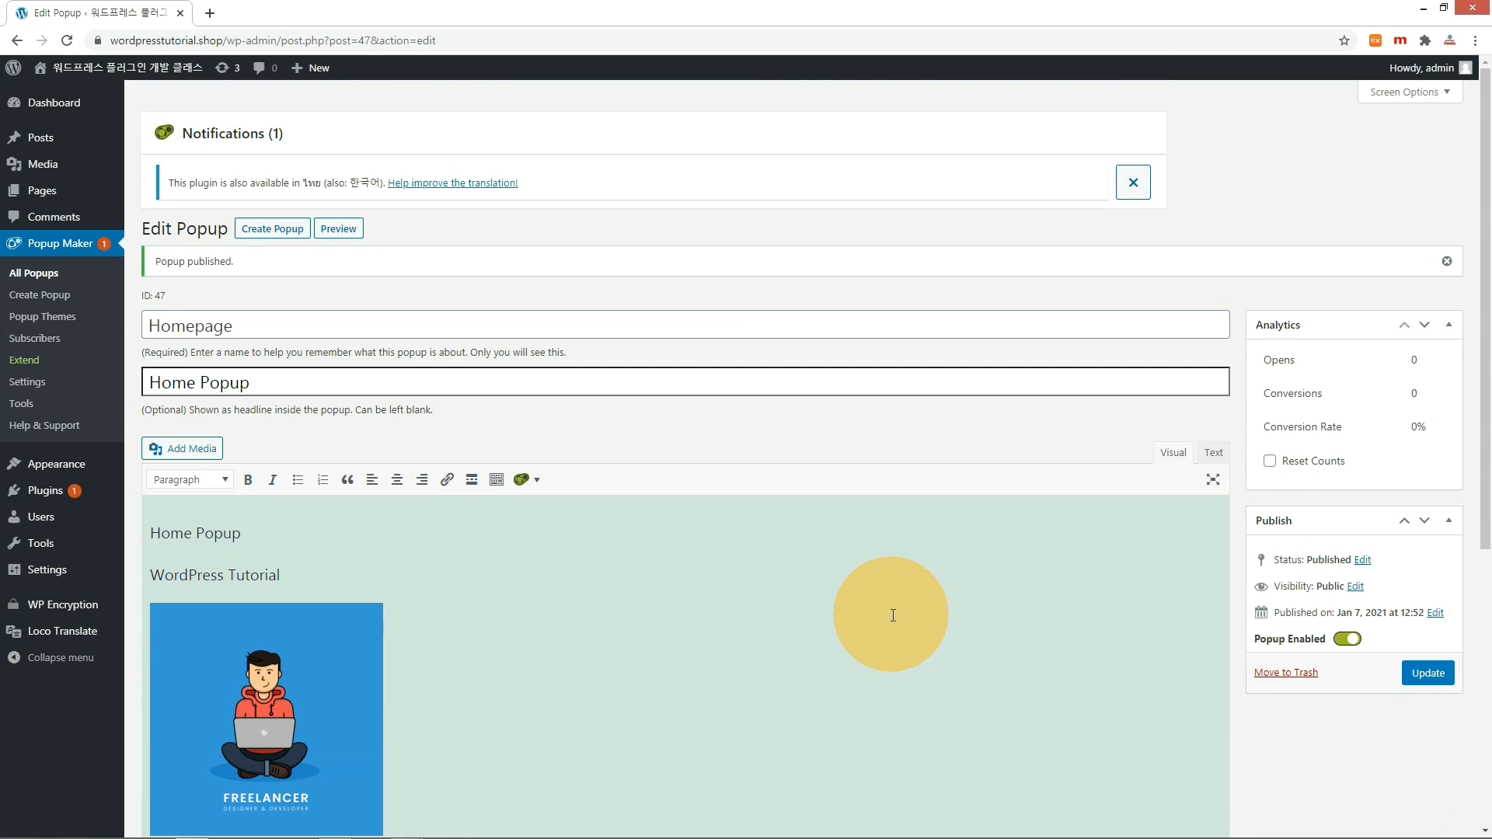
- Add a Time Delay / Auto Open trigger with a 500 ms delay and an On Popup Close cookie that prevents repeat display
{"action": "scroll", "coordinate": [893, 614], "scroll_direction": "down", "scroll_amount": 3}
{"action": "scroll", "coordinate": [892, 614], "scroll_direction": "down", "scroll_amount": 2}
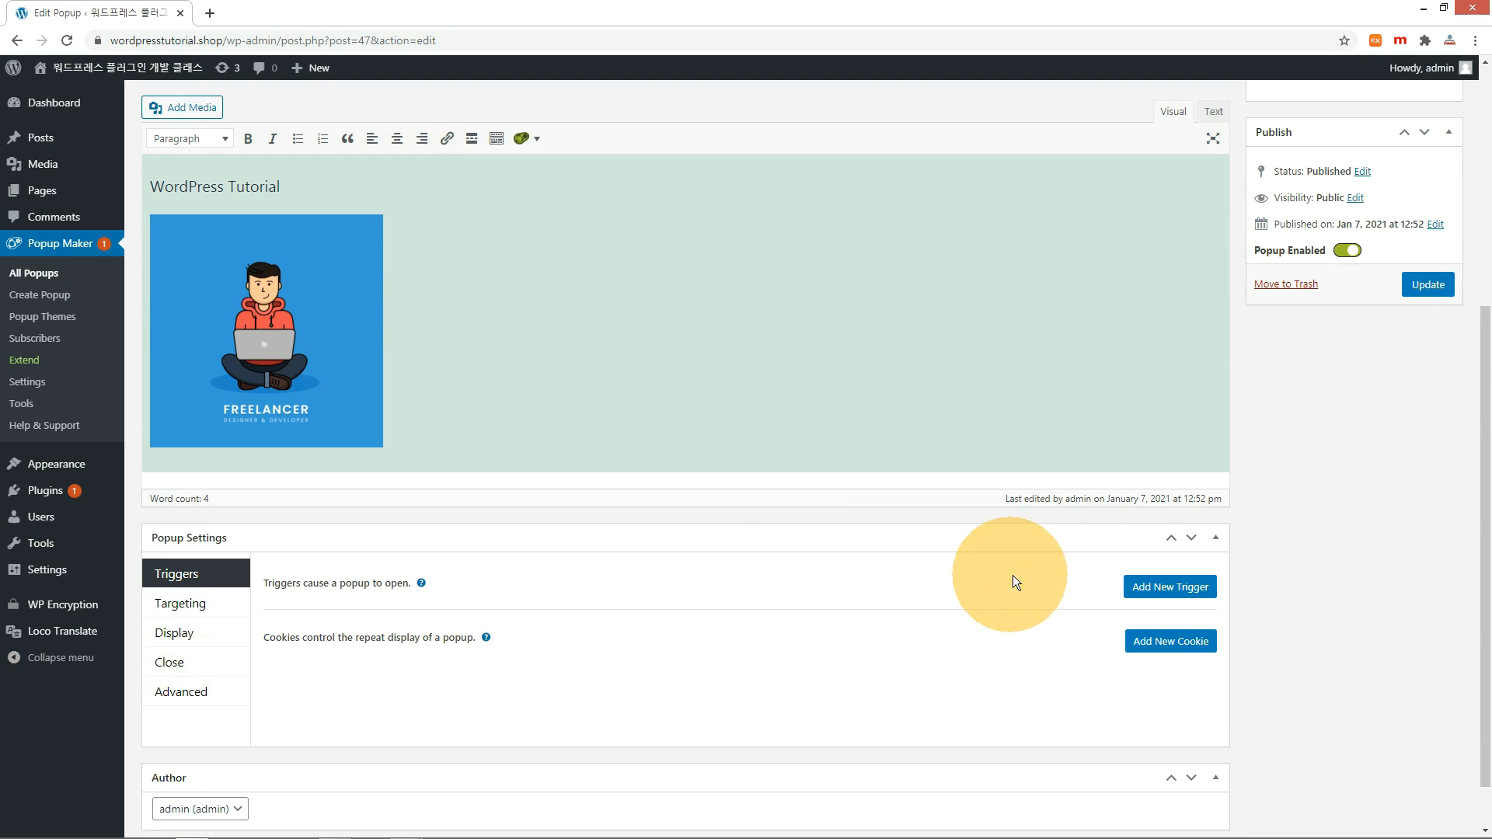
{"action": "left_click", "coordinate": [1153, 588]}
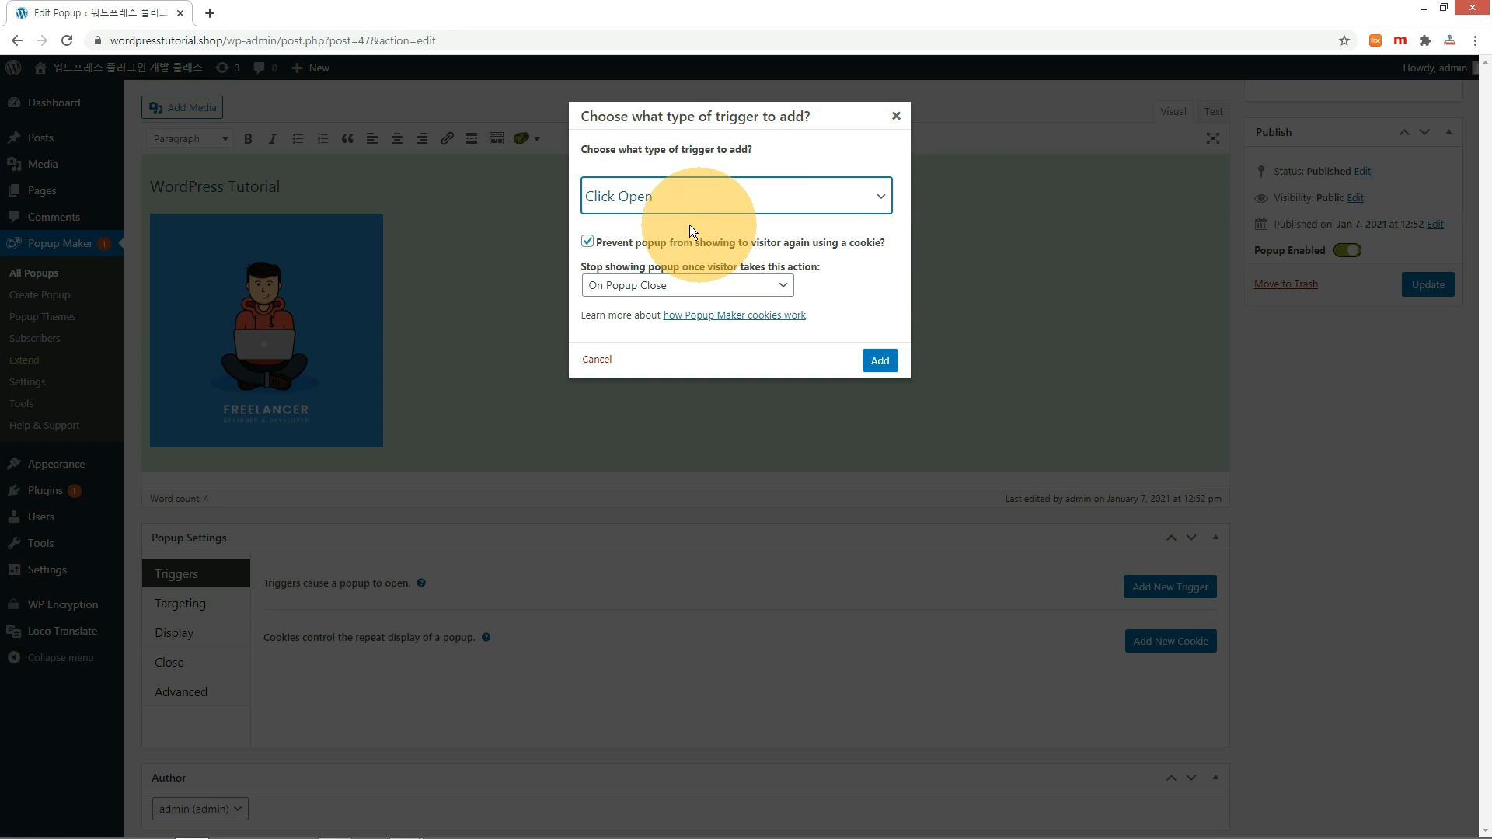
{"action": "left_click", "coordinate": [635, 204]}
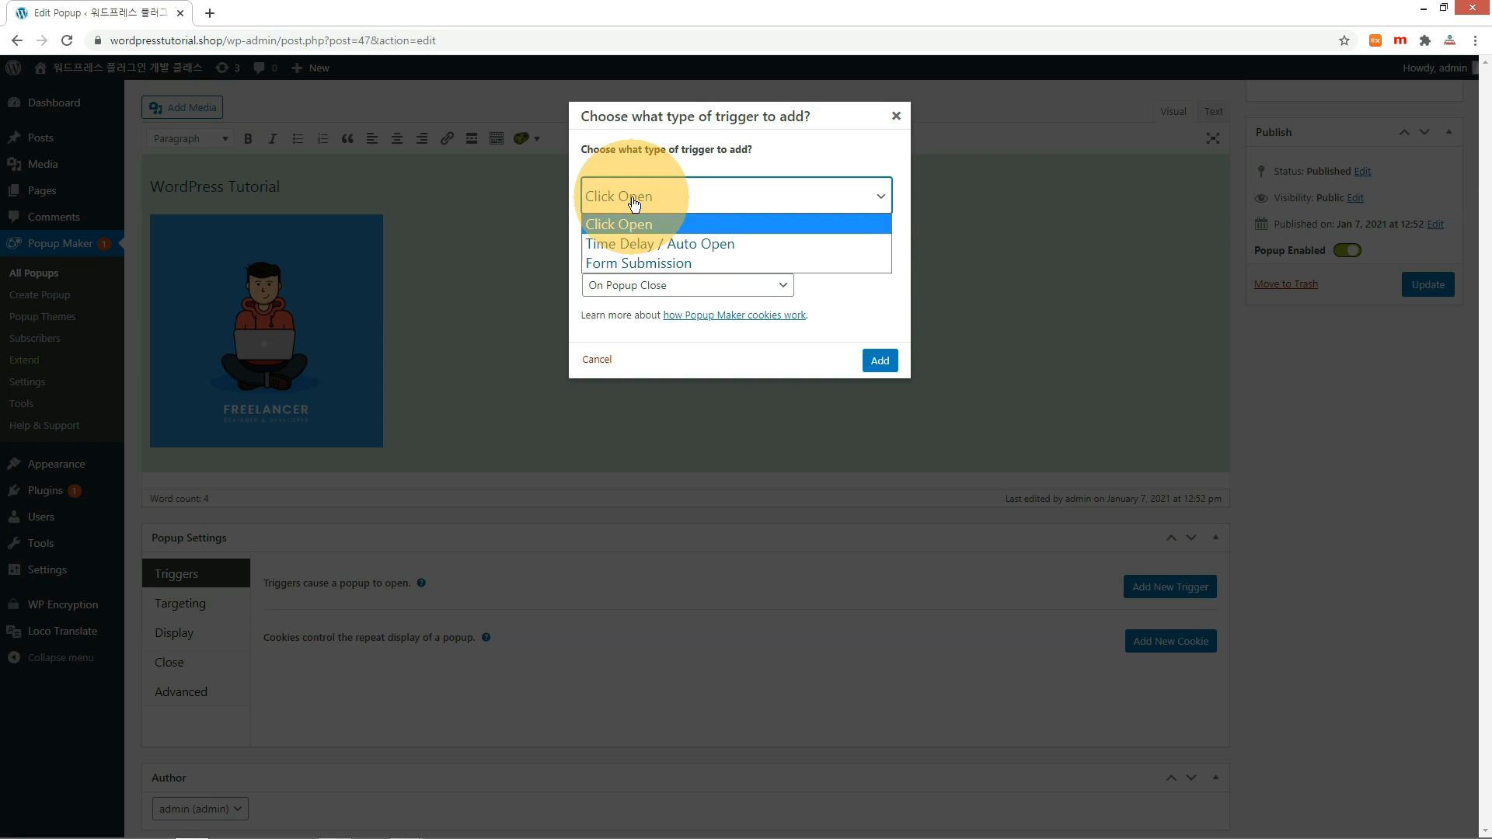
{"action": "left_click", "coordinate": [612, 245]}
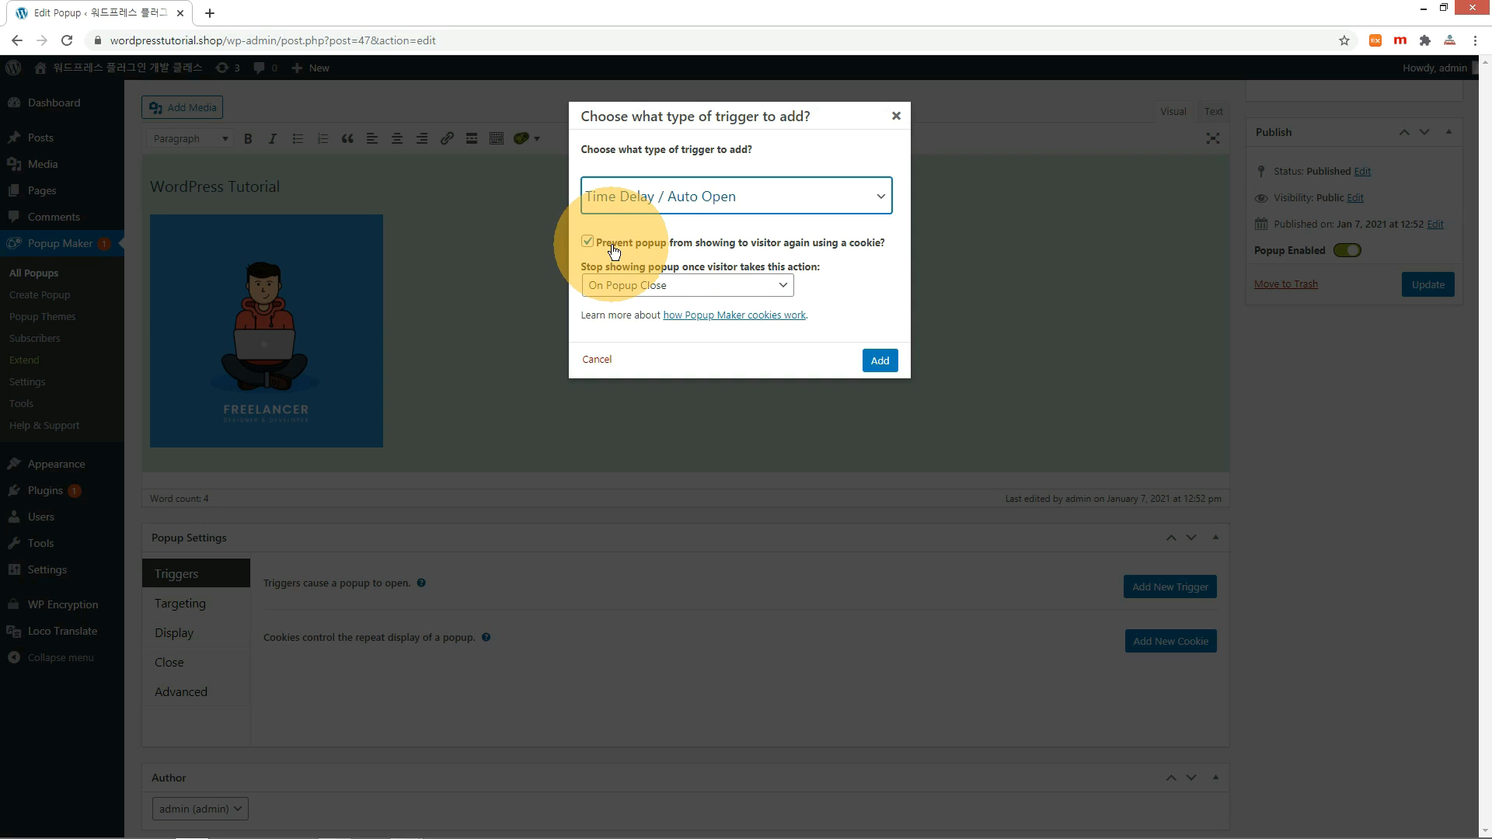
{"action": "left_click", "coordinate": [876, 364]}
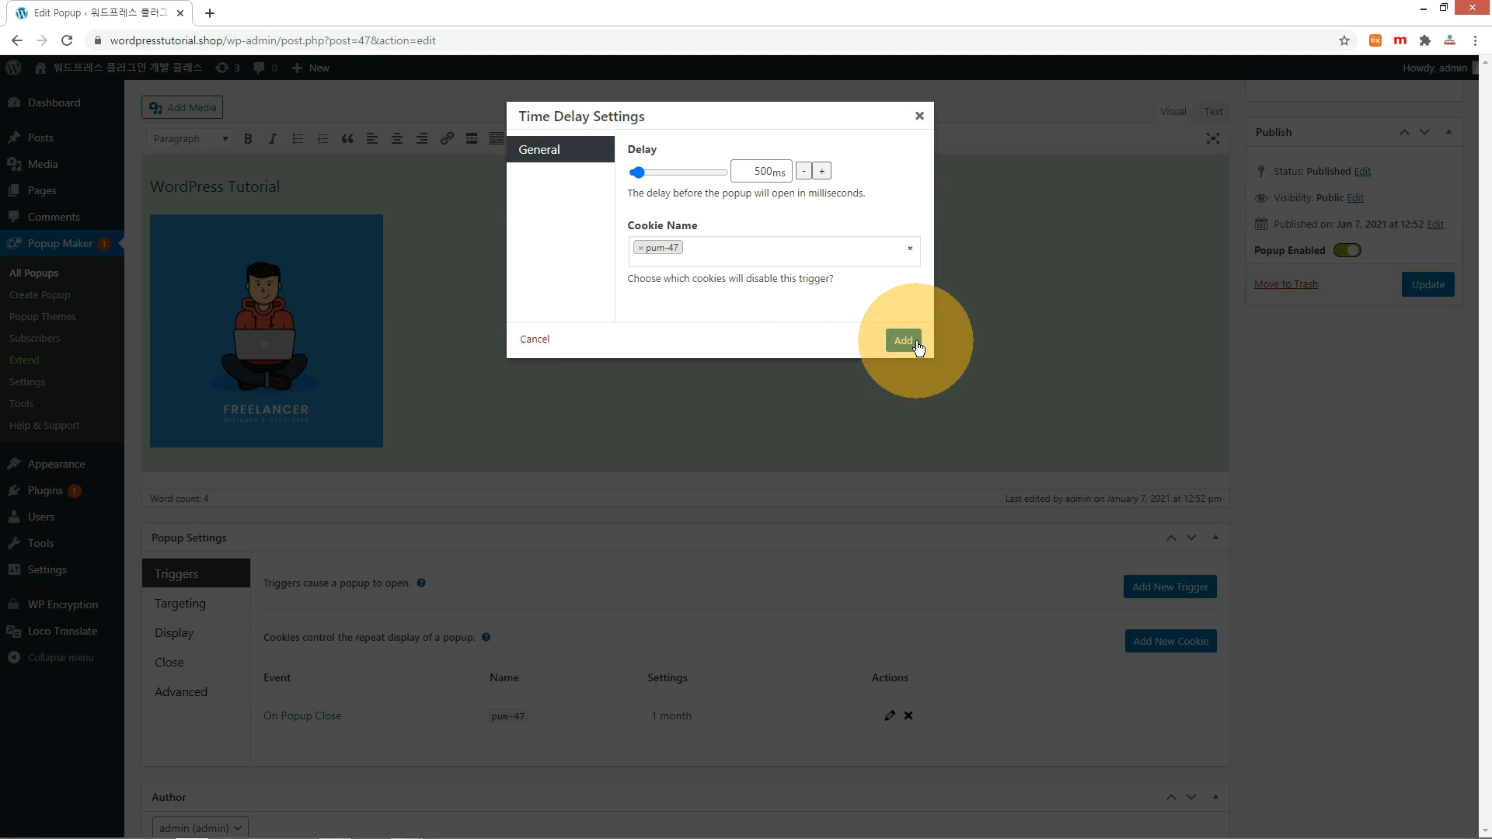
{"action": "left_click", "coordinate": [903, 342]}
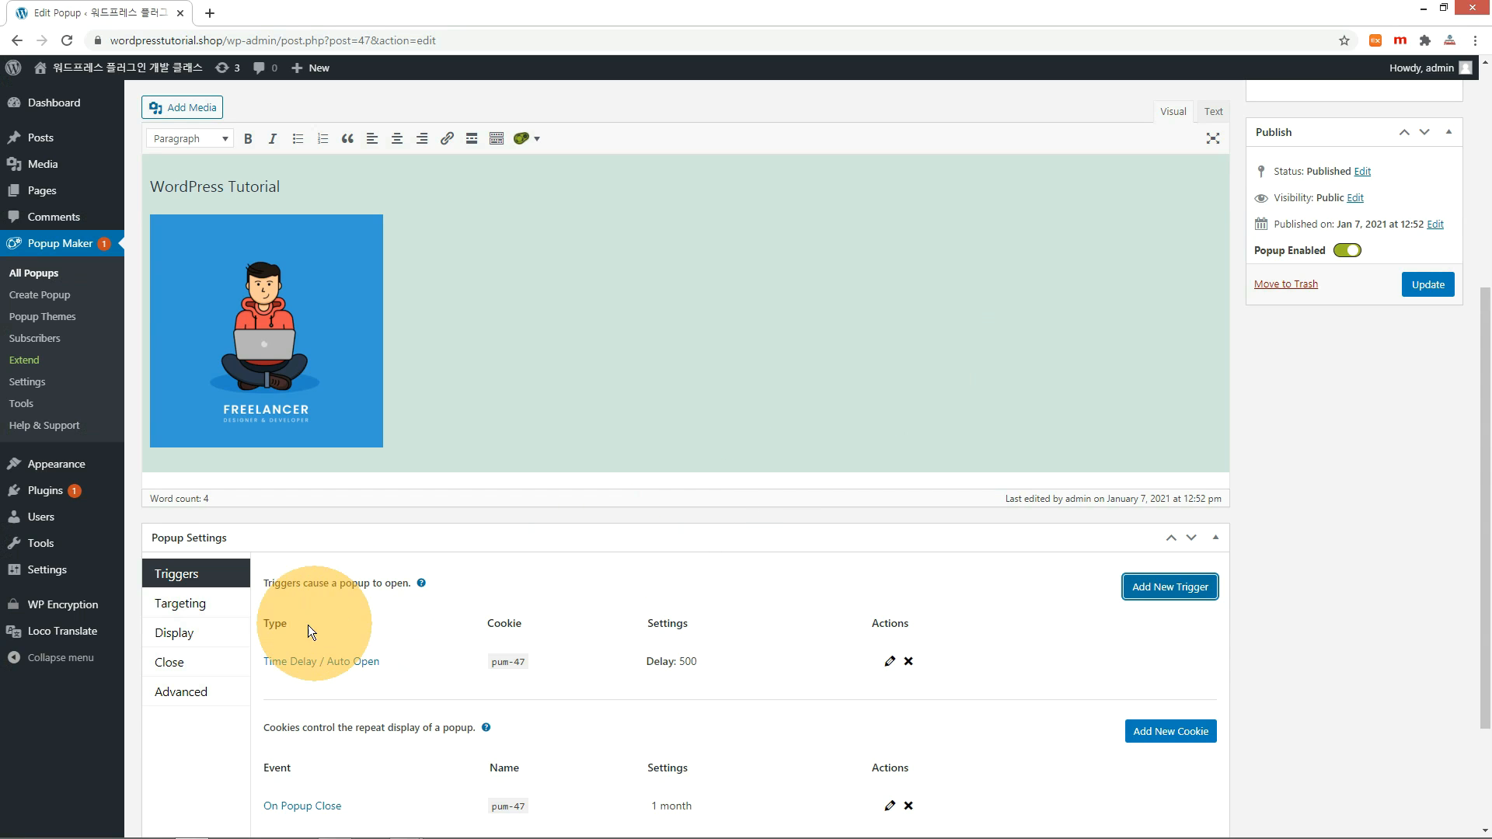
- Target the popup to the Home Page condition and update the popup
{"action": "left_click", "coordinate": [202, 612]}
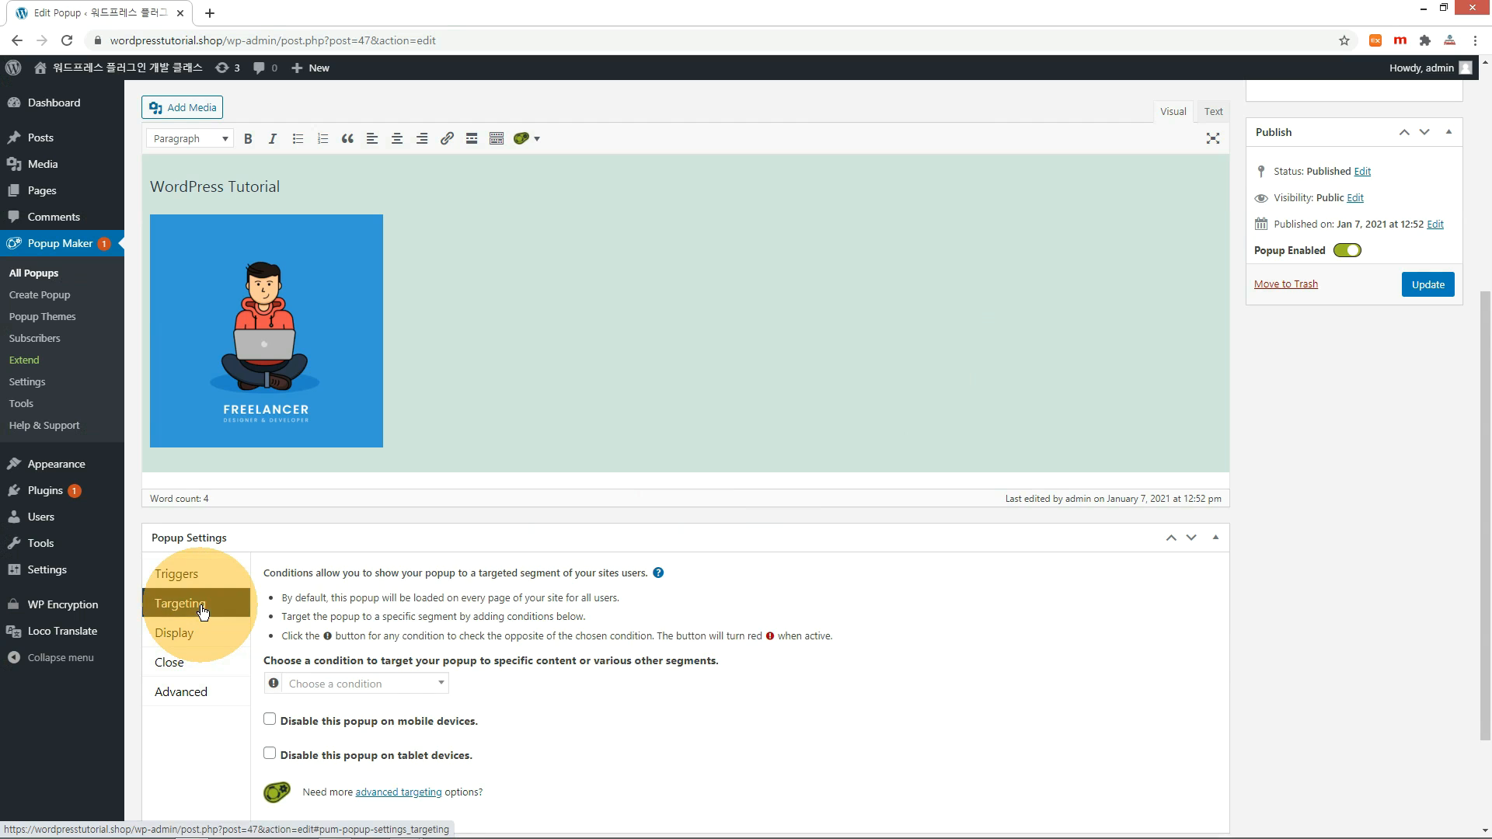
{"action": "scroll", "coordinate": [778, 618], "scroll_direction": "down", "scroll_amount": 1}
{"action": "scroll", "coordinate": [784, 619], "scroll_direction": "down", "scroll_amount": 1}
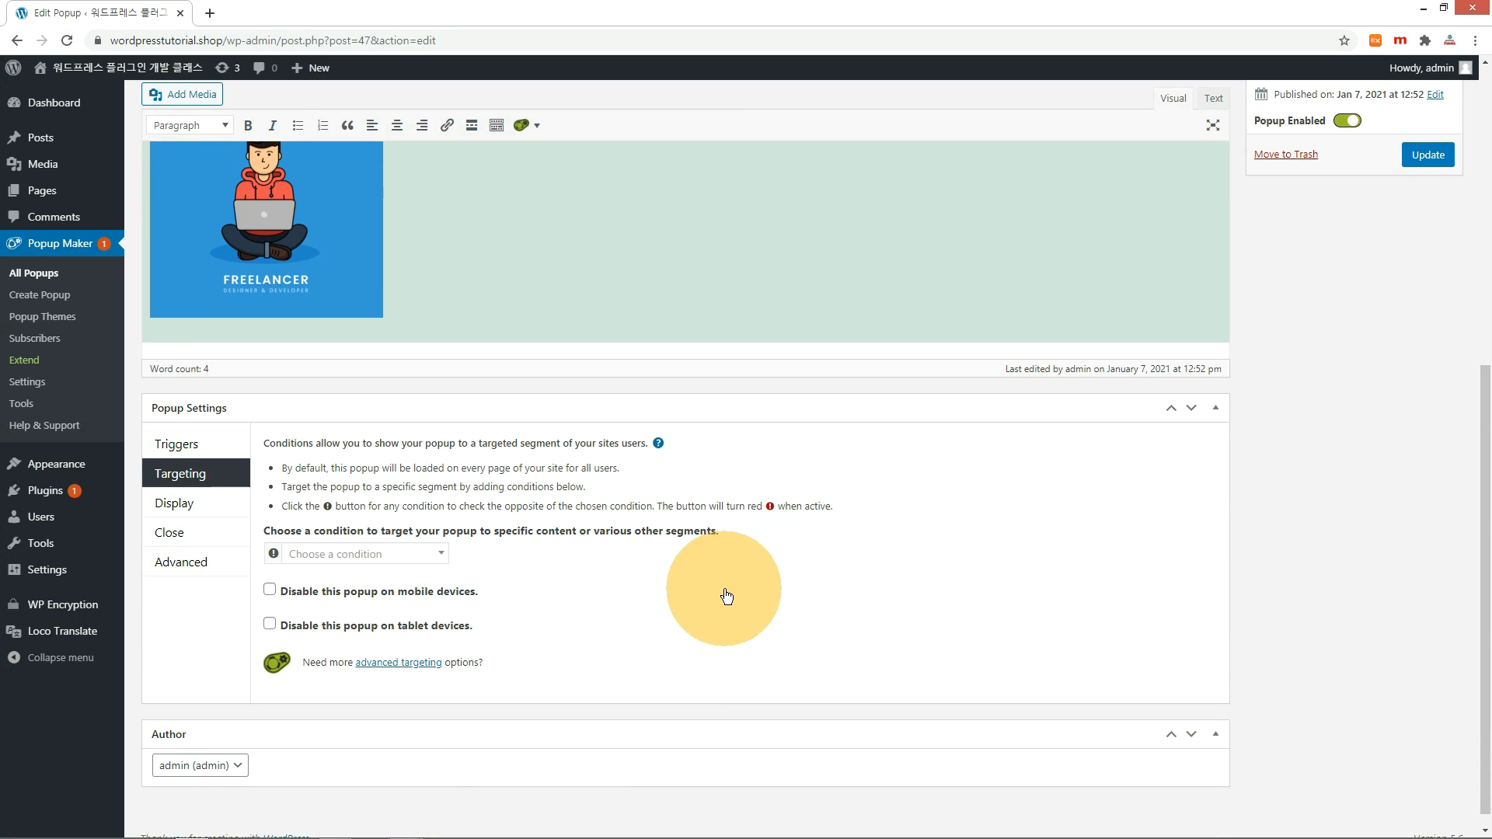
{"action": "left_click", "coordinate": [393, 552]}
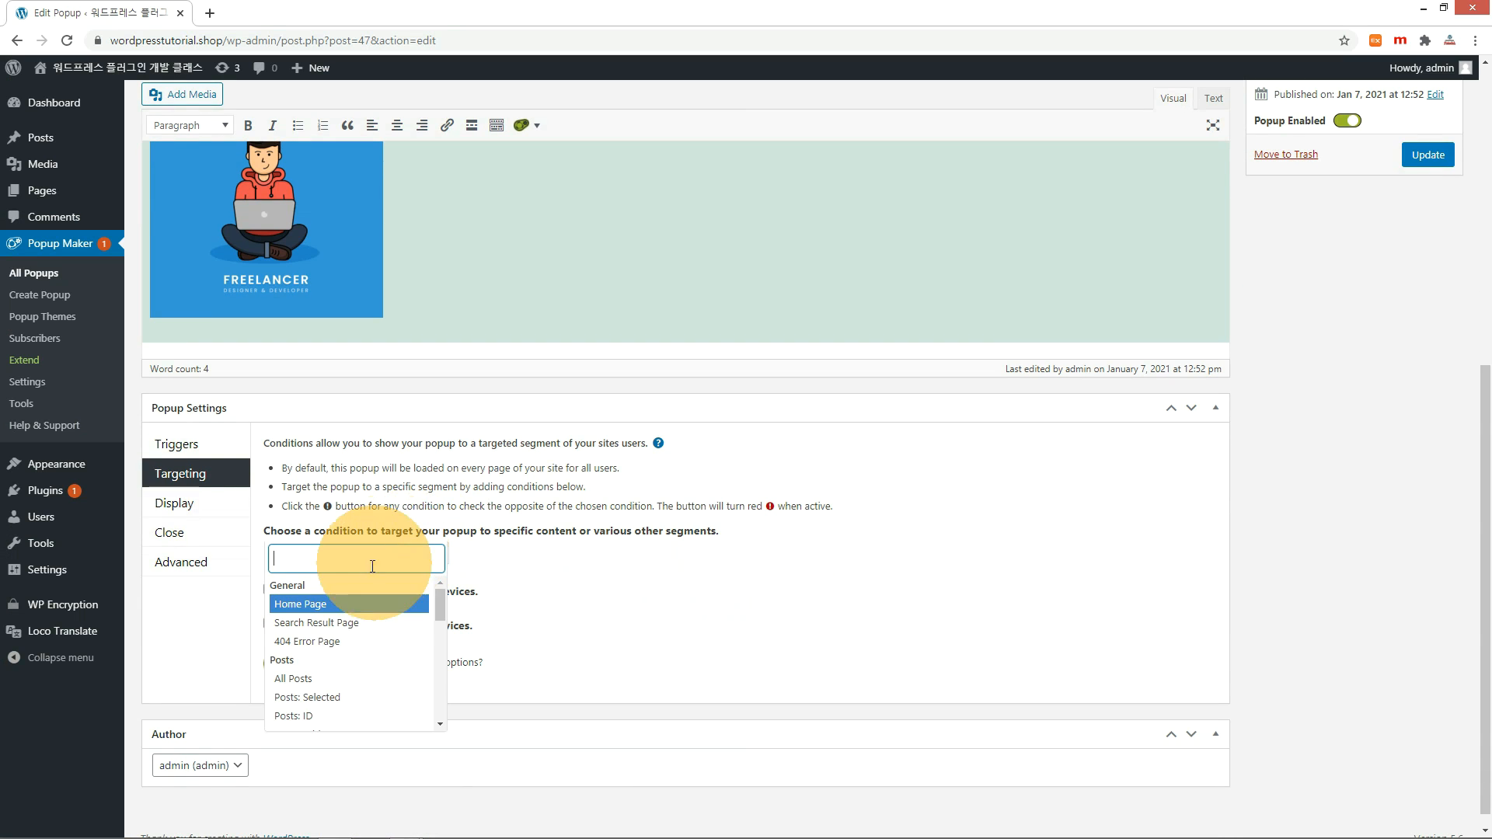
{"action": "left_click", "coordinate": [311, 605]}
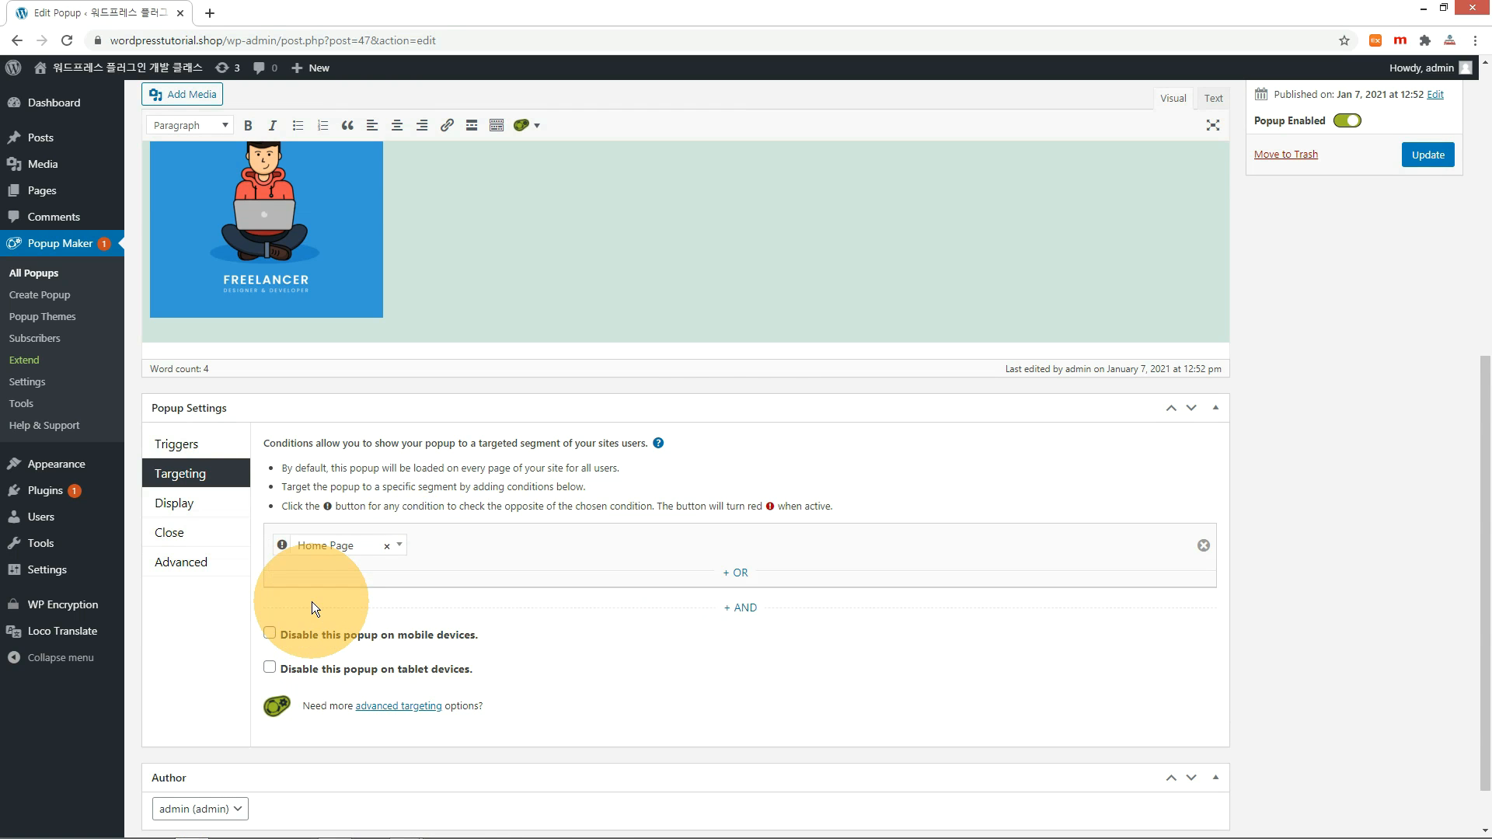
{"action": "left_click", "coordinate": [1435, 160]}
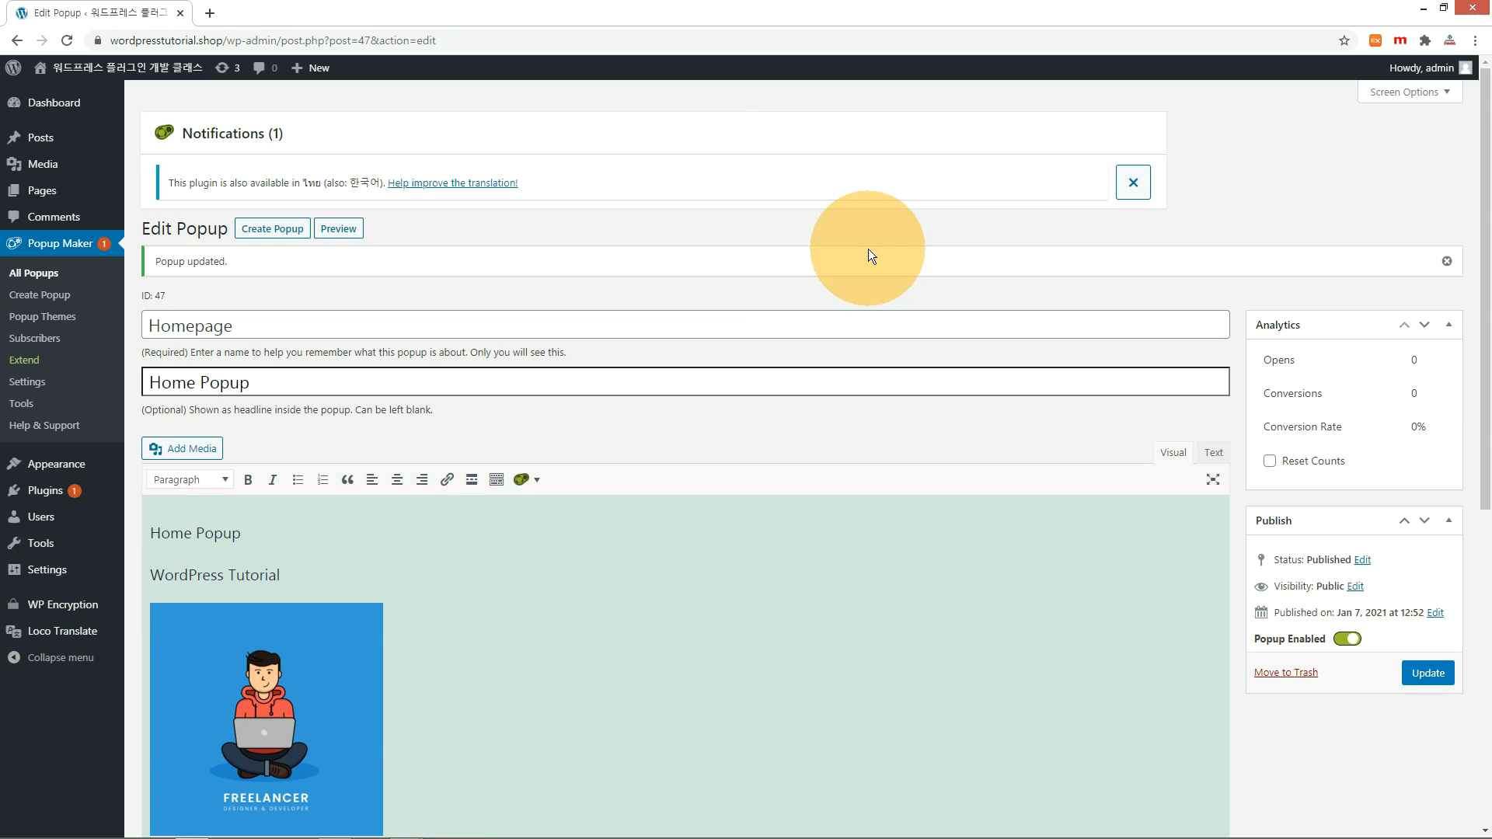
- View the site's home page in a new browser tab, close the popup and reload to check whether it reappears
{"action": "left_click", "coordinate": [242, 11]}
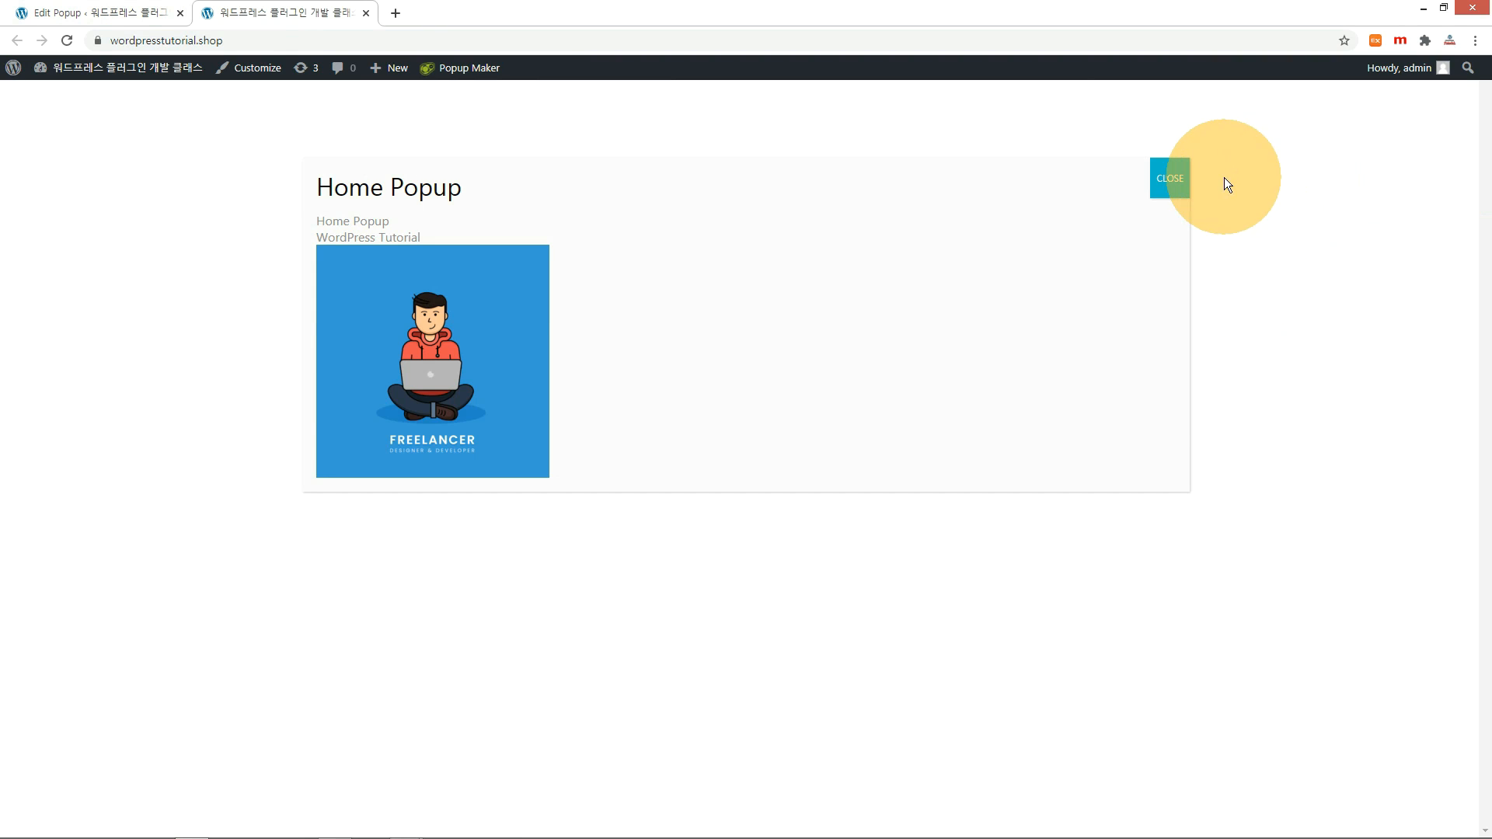
{"action": "left_click", "coordinate": [1170, 181]}
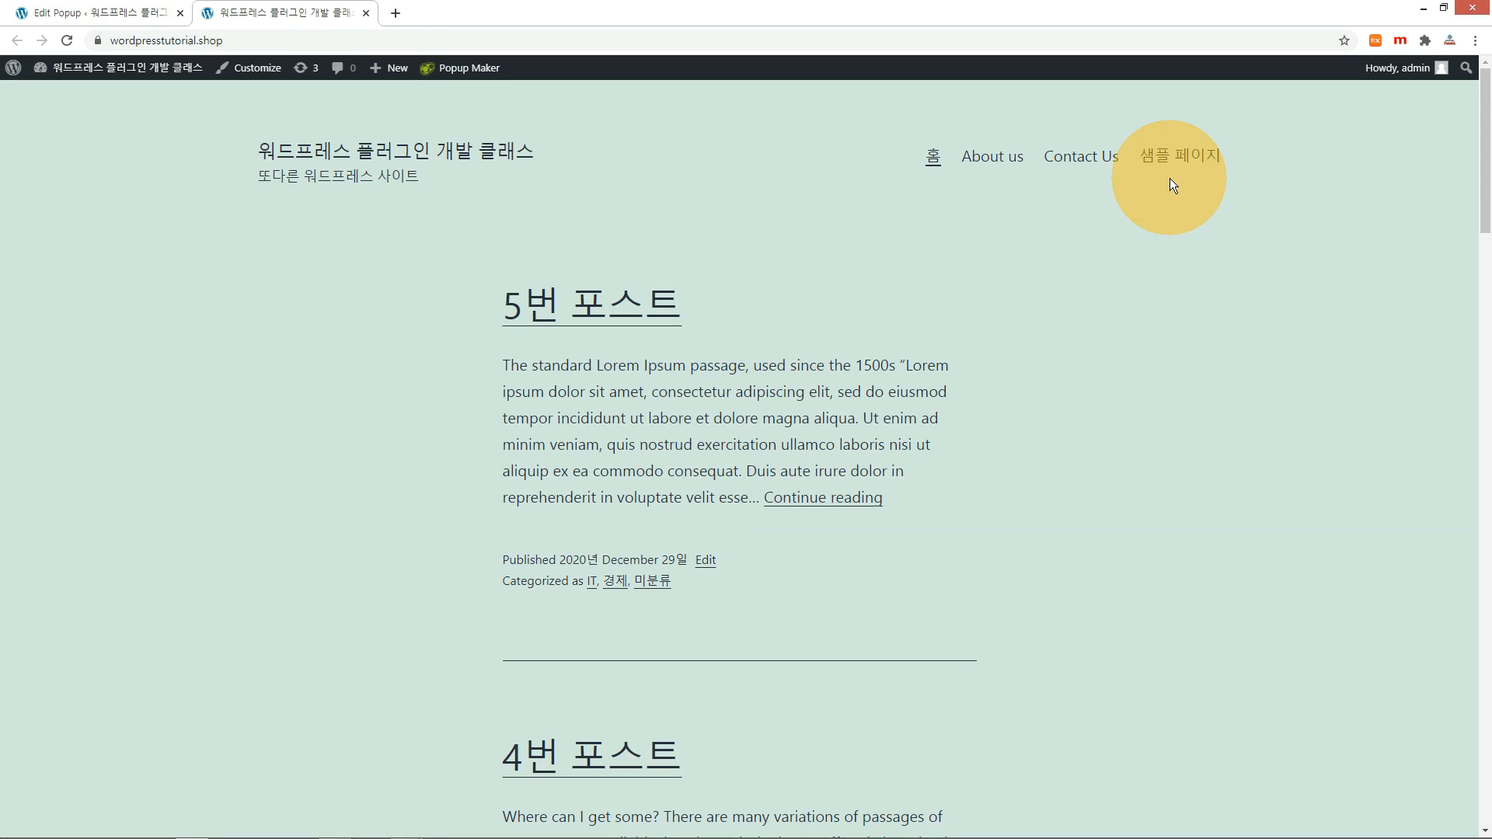
{"action": "left_click", "coordinate": [67, 39]}
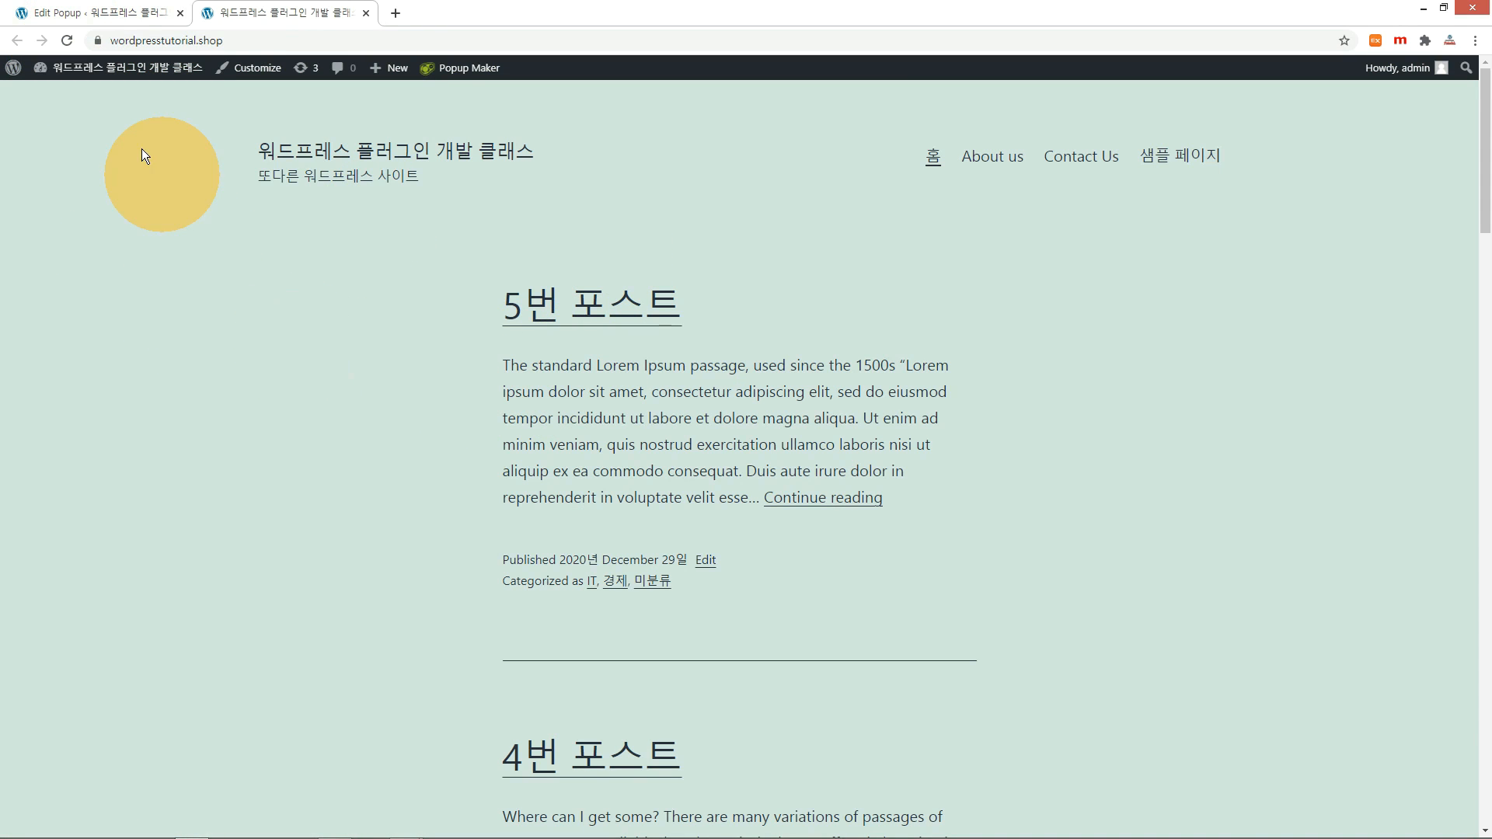
{"action": "left_click", "coordinate": [68, 40]}
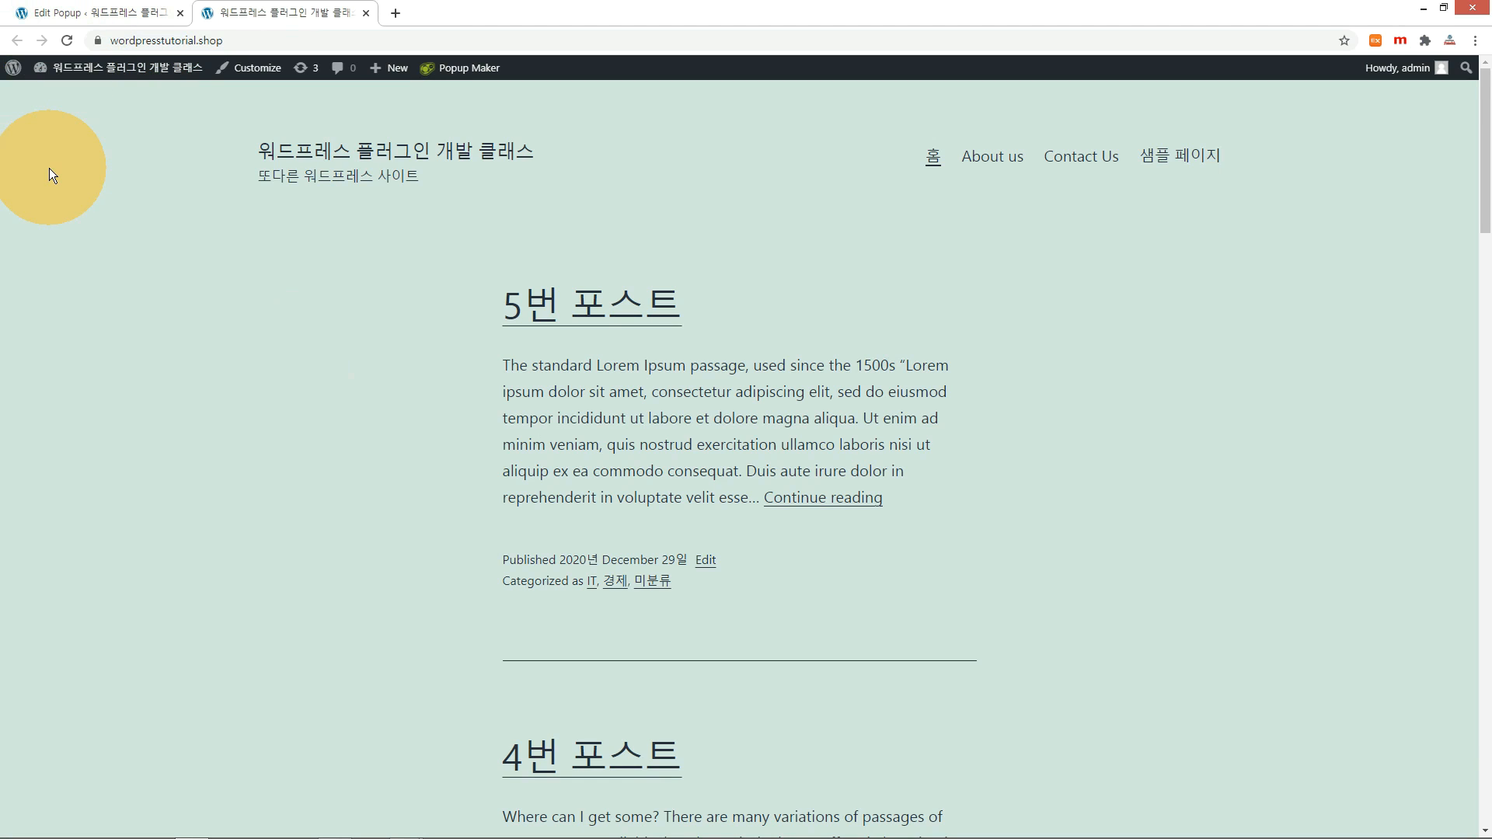
- Return to editing the popup and delete its Time Delay / Auto Open trigger
{"action": "left_click", "coordinate": [73, 12]}
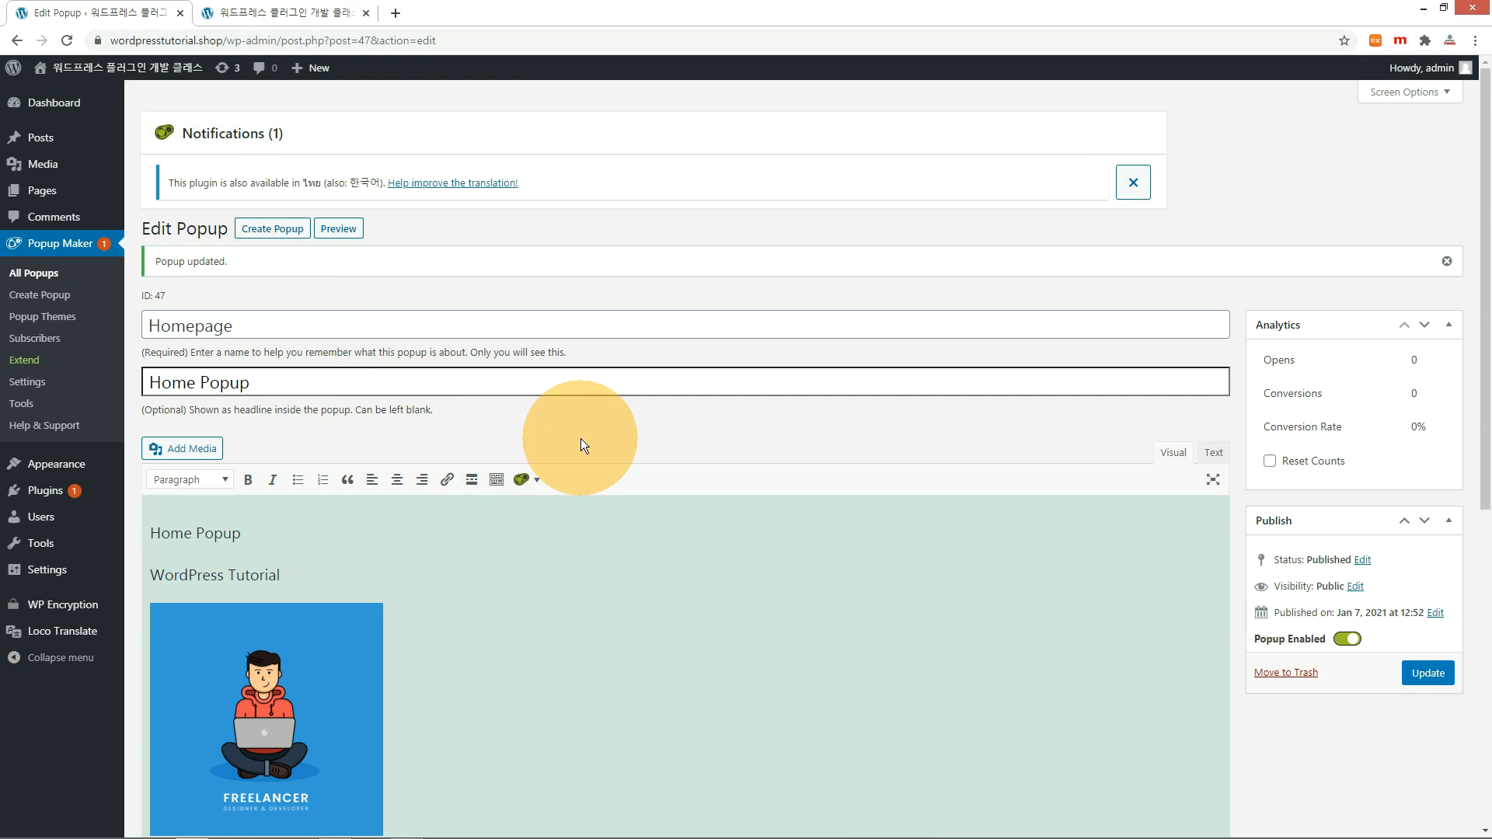
{"action": "scroll", "coordinate": [585, 437], "scroll_direction": "down", "scroll_amount": 5}
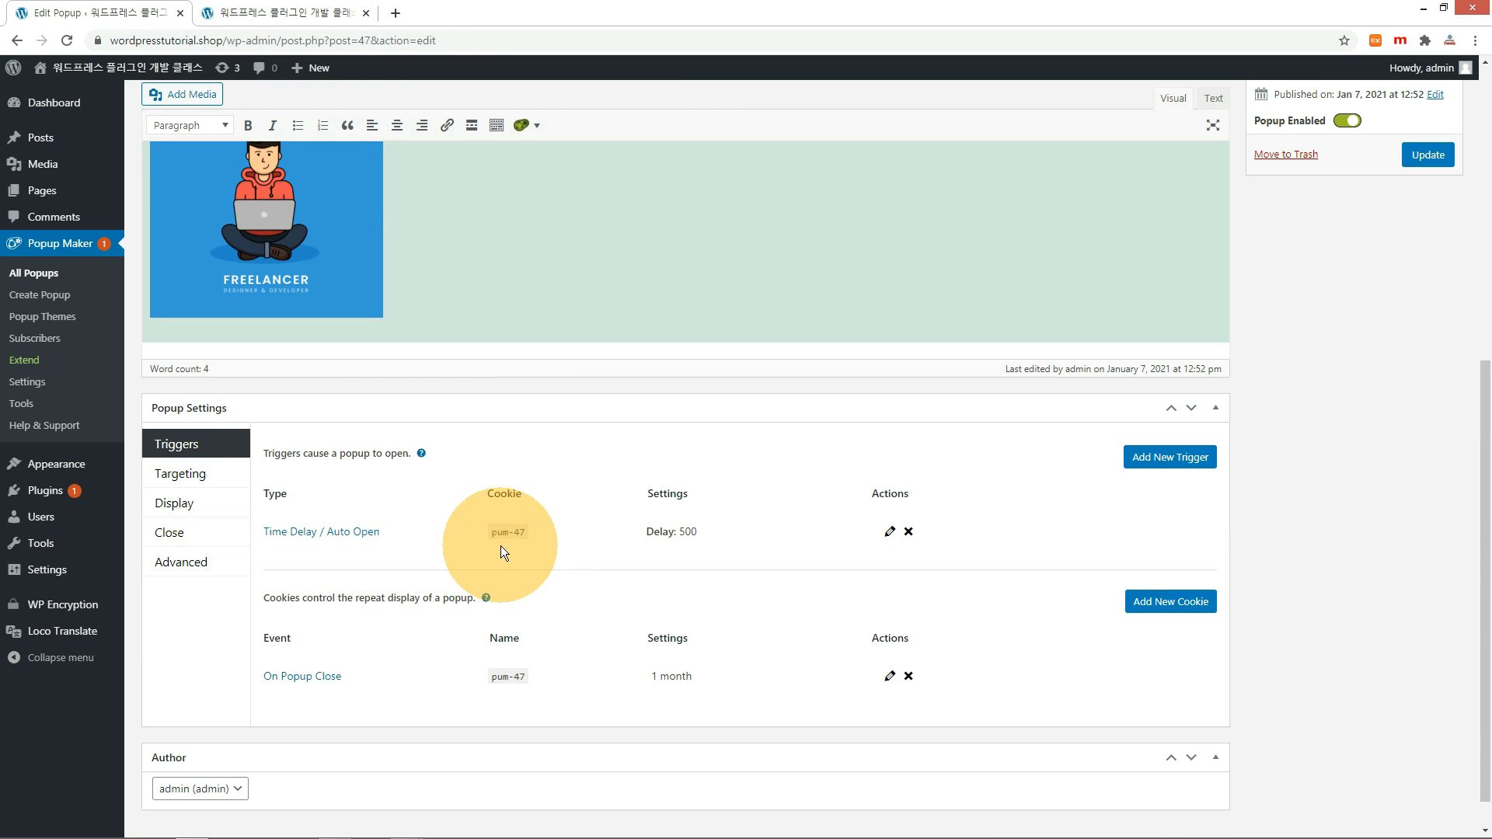
{"action": "left_click", "coordinate": [908, 532]}
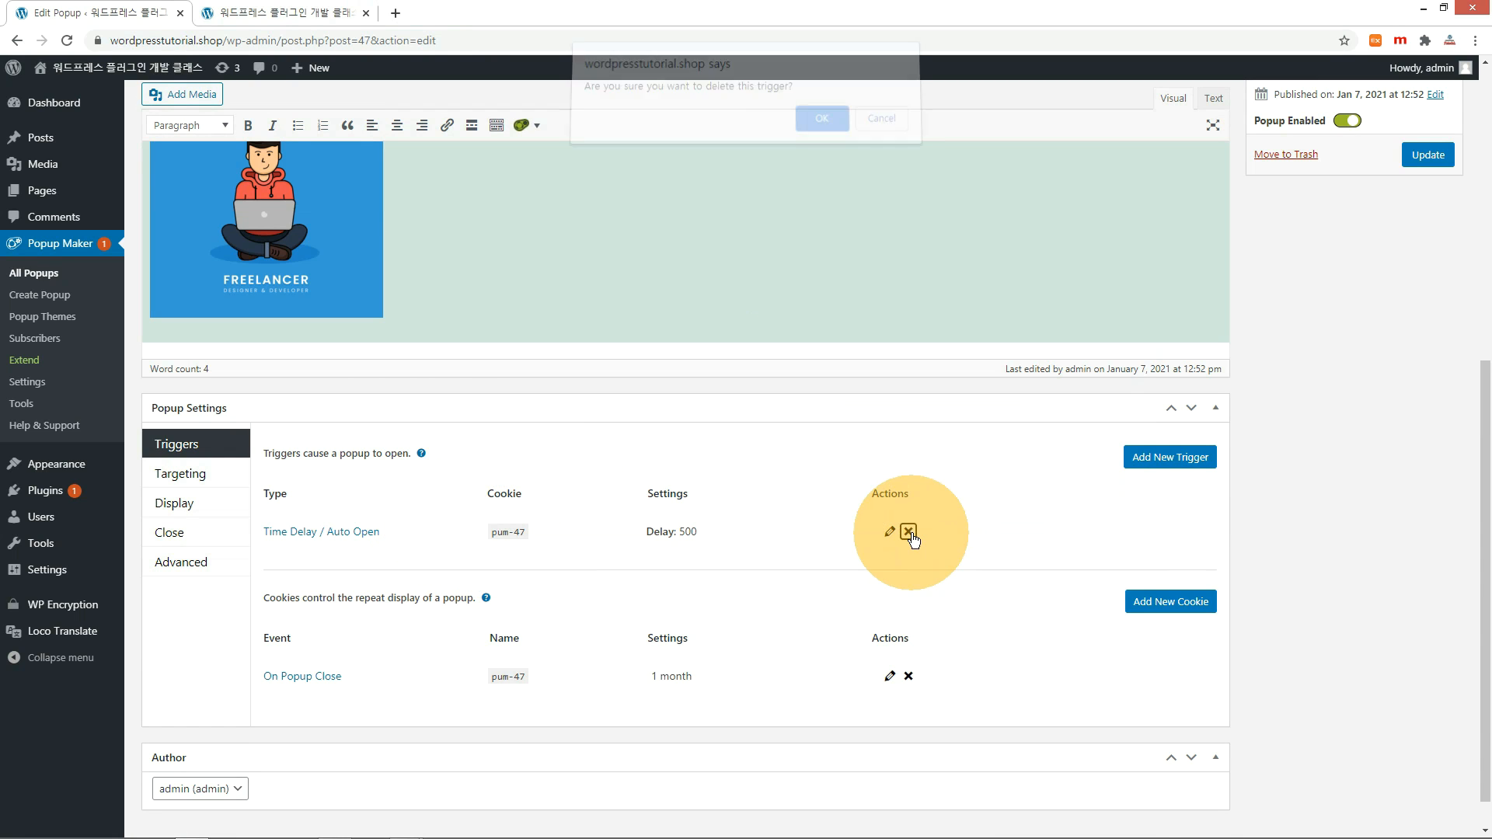
{"action": "left_click", "coordinate": [825, 126]}
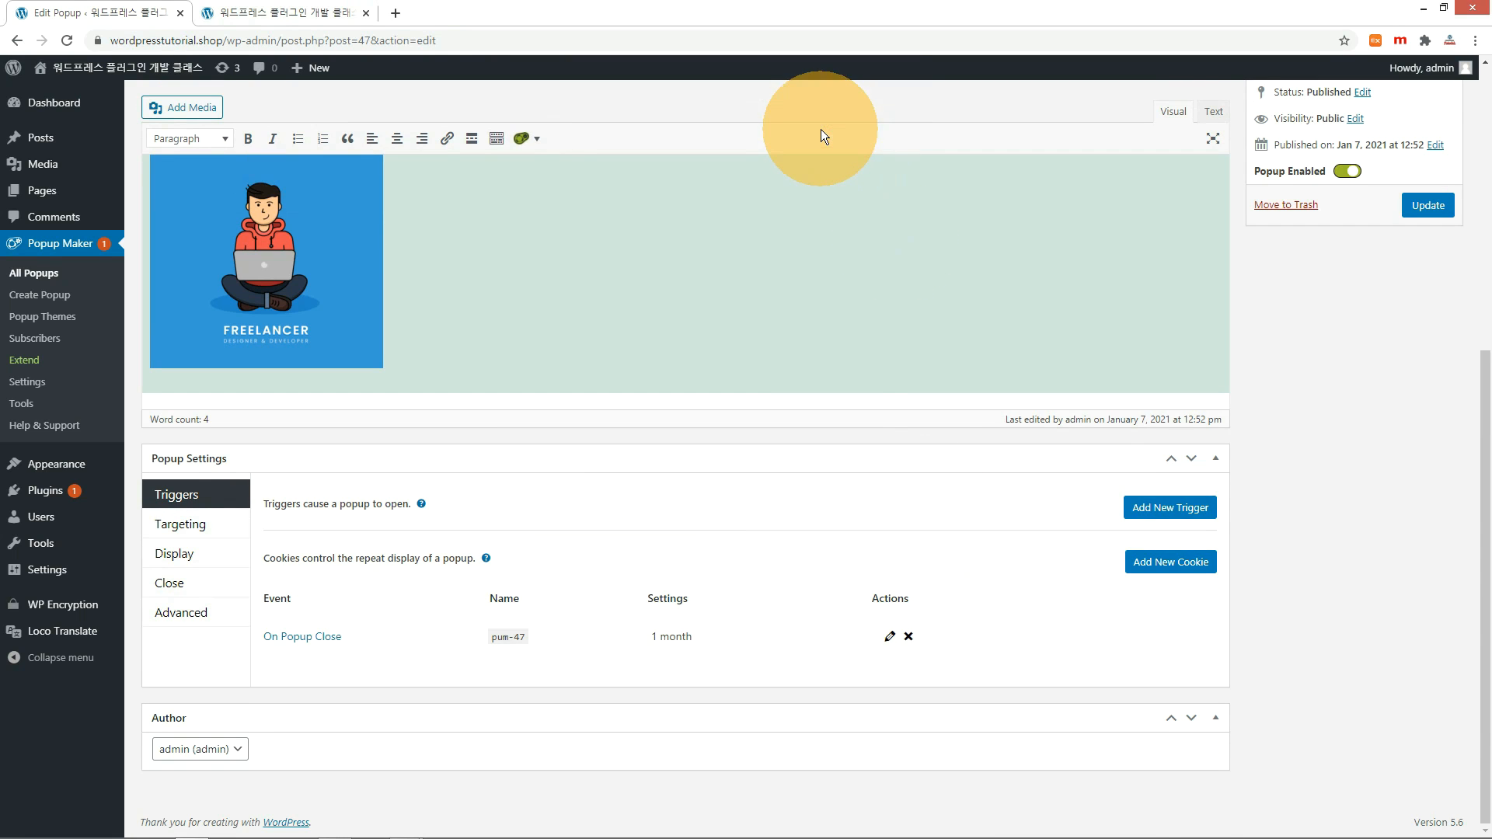
- Add a Time Delay / Auto Open trigger with a 2000 ms delay and no cookie preventing repeat display, and update the popup
{"action": "left_click", "coordinate": [1143, 506]}
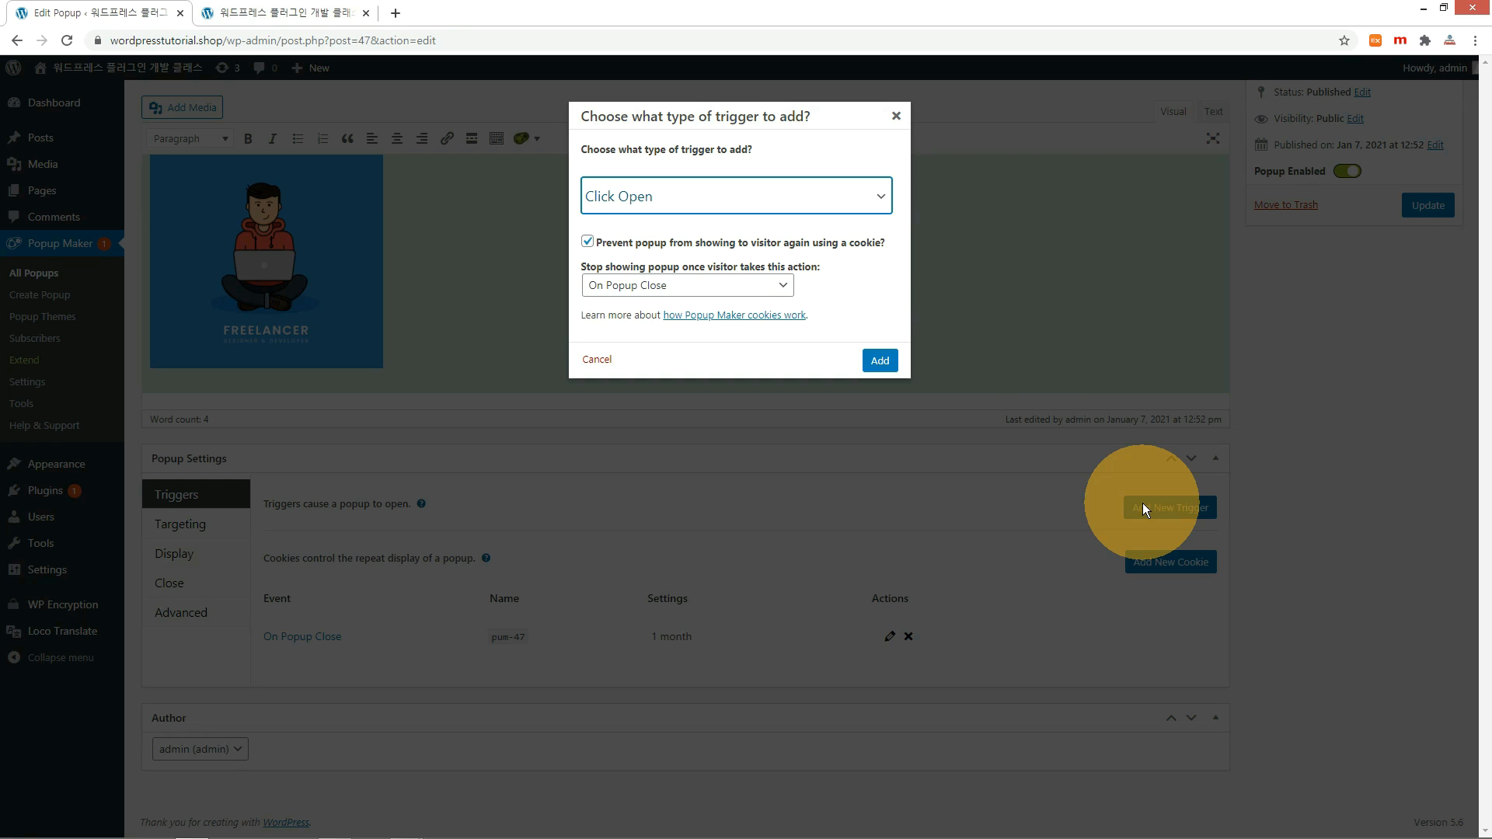
{"action": "left_click", "coordinate": [860, 207]}
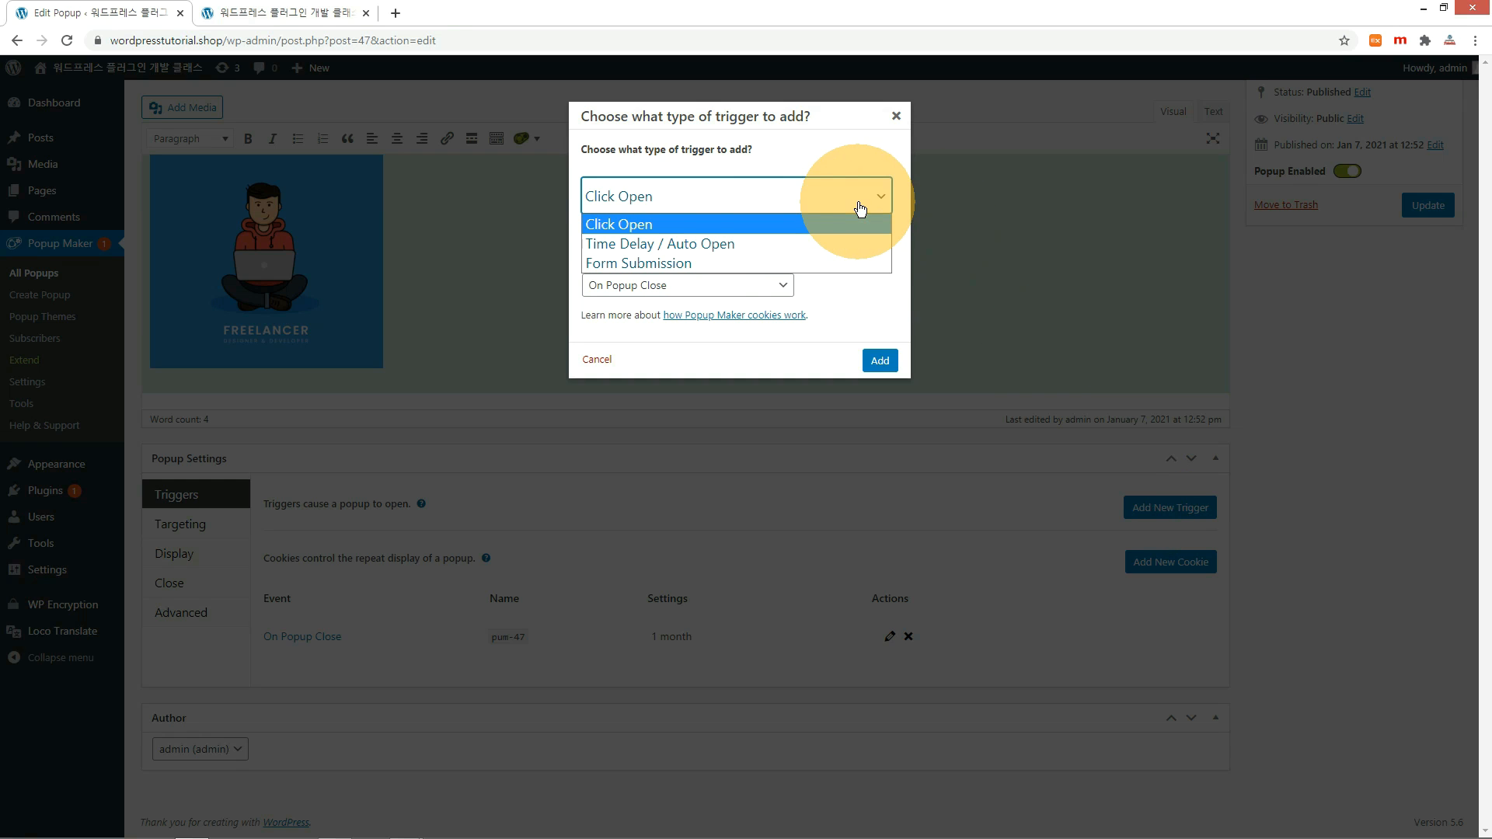
{"action": "left_click", "coordinate": [720, 243]}
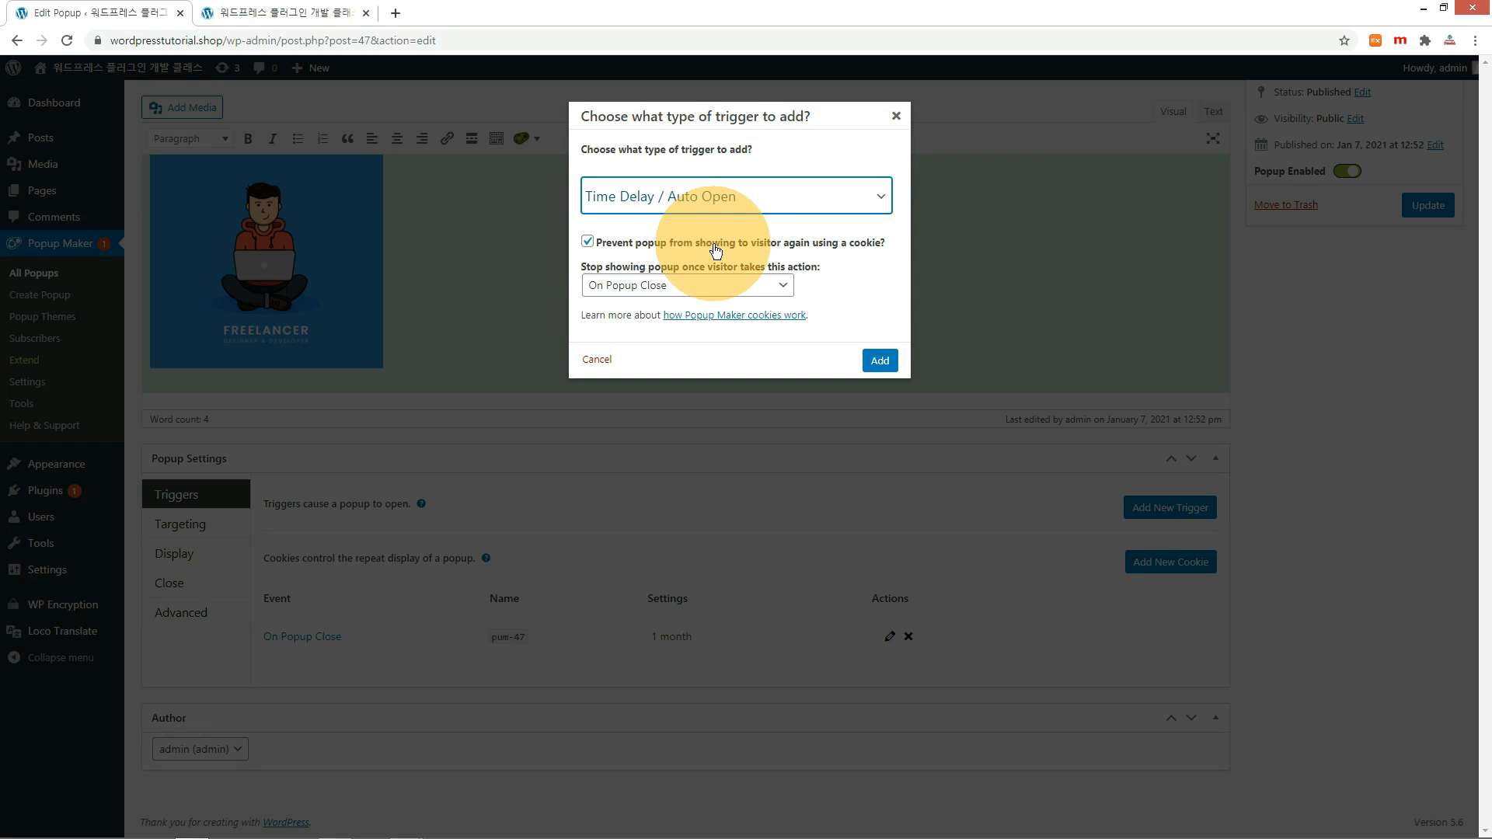
{"action": "left_click", "coordinate": [588, 242]}
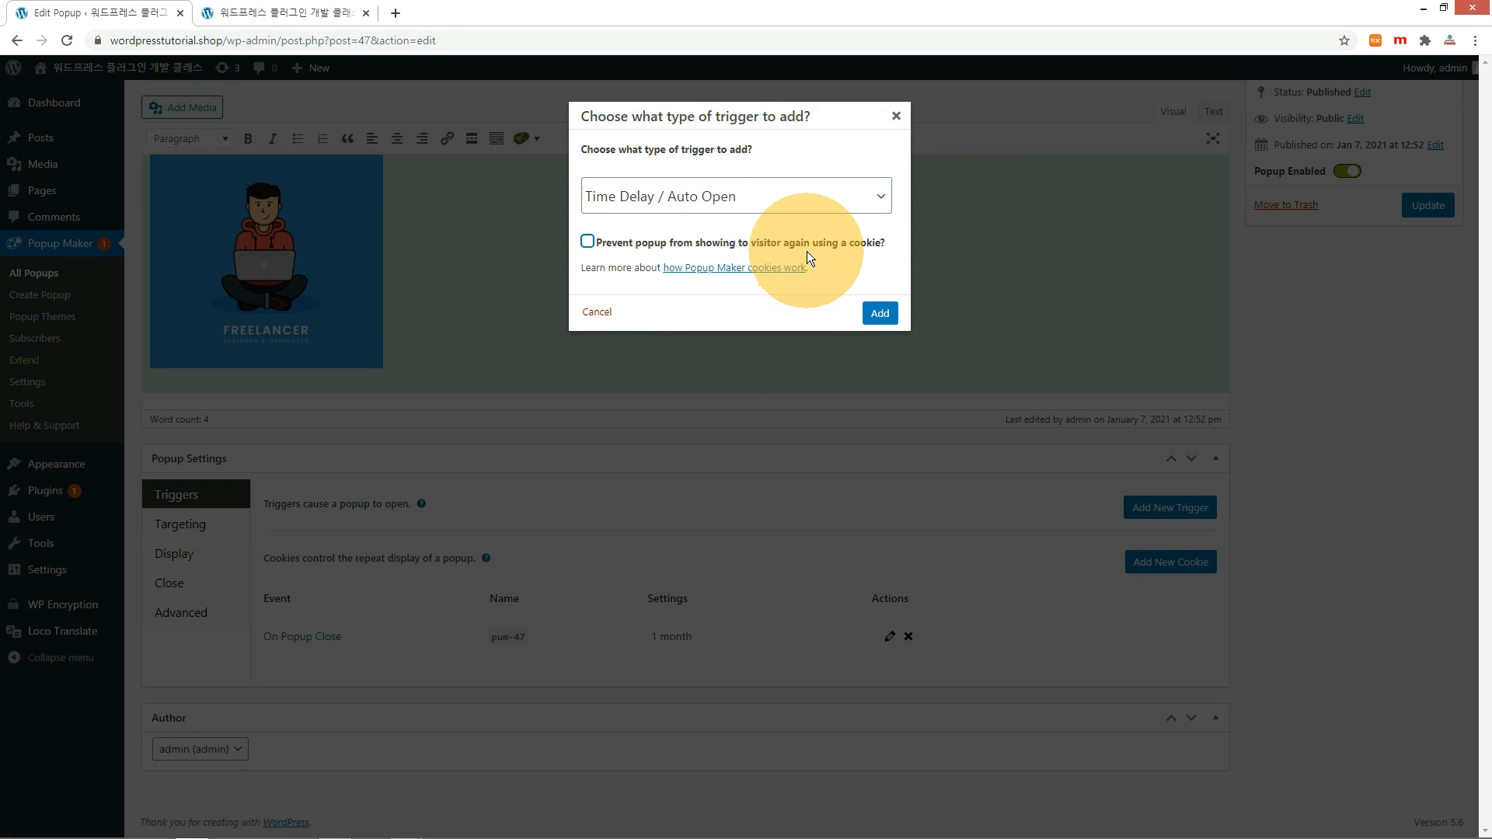
{"action": "left_click", "coordinate": [881, 314]}
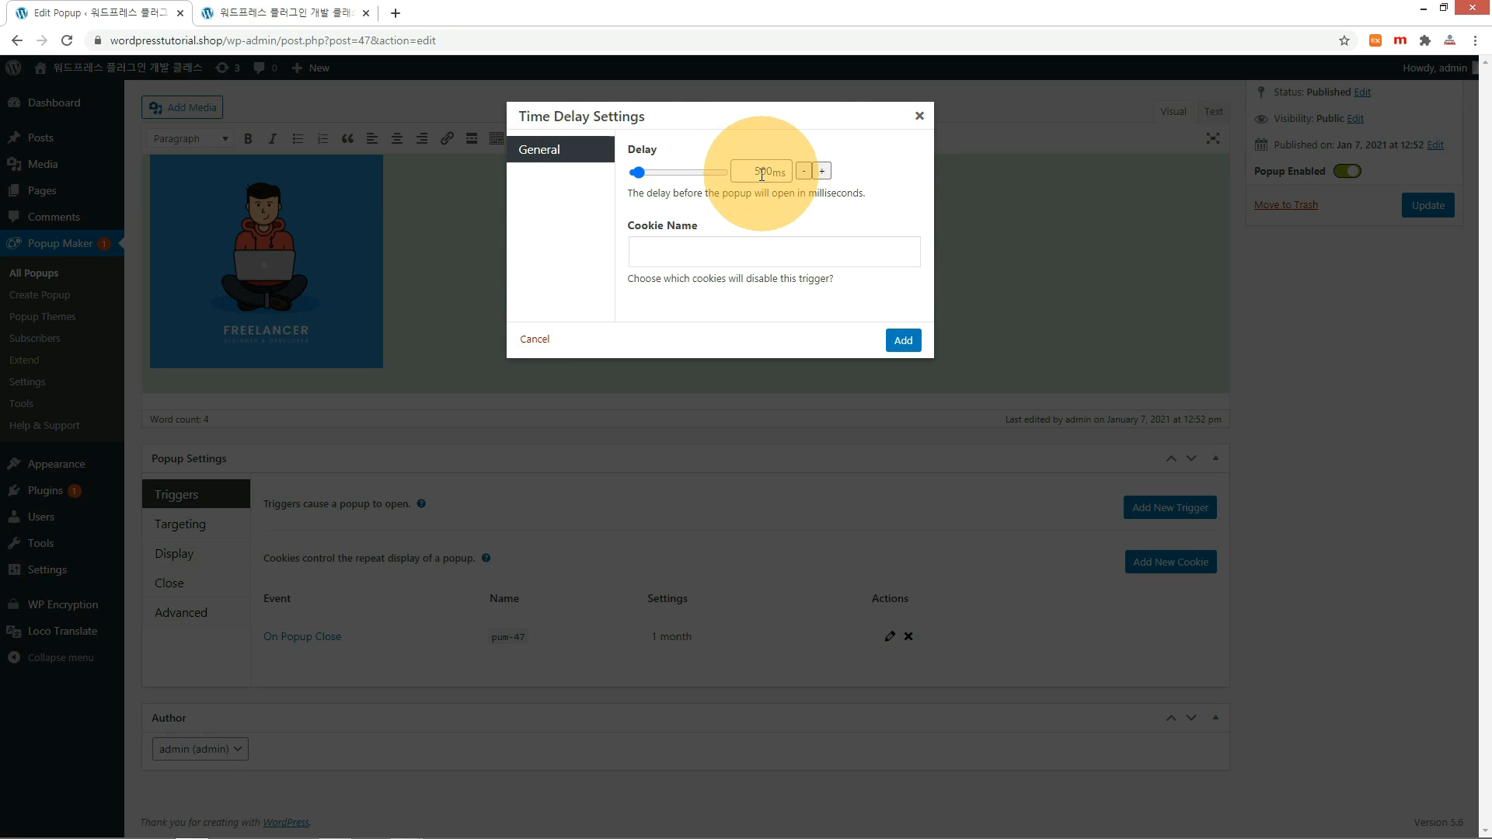
{"action": "left_click", "coordinate": [822, 172]}
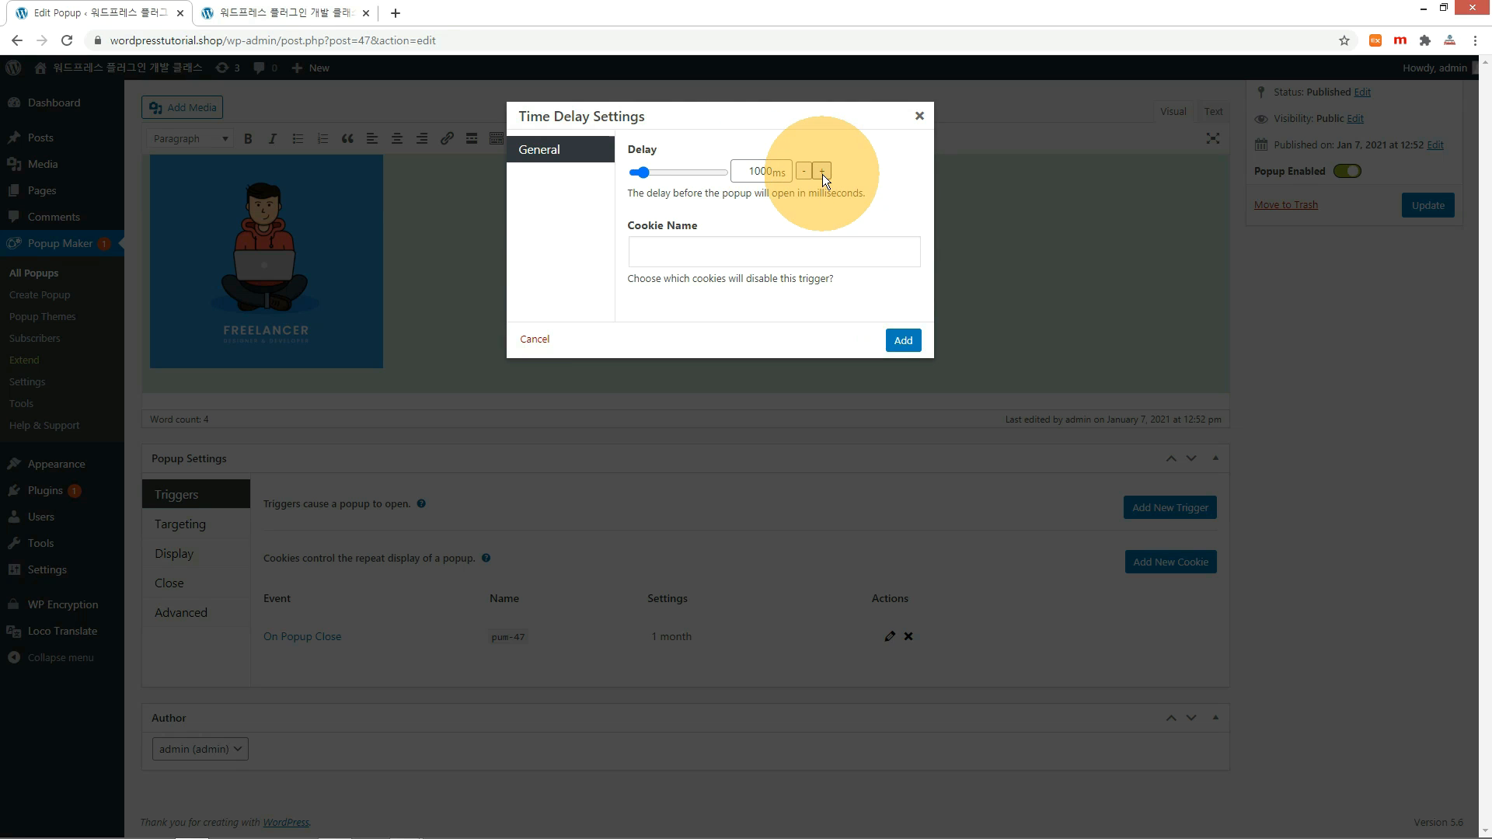
{"action": "left_click", "coordinate": [822, 172]}
{"action": "left_click", "coordinate": [822, 172]}
{"action": "left_click", "coordinate": [903, 340]}
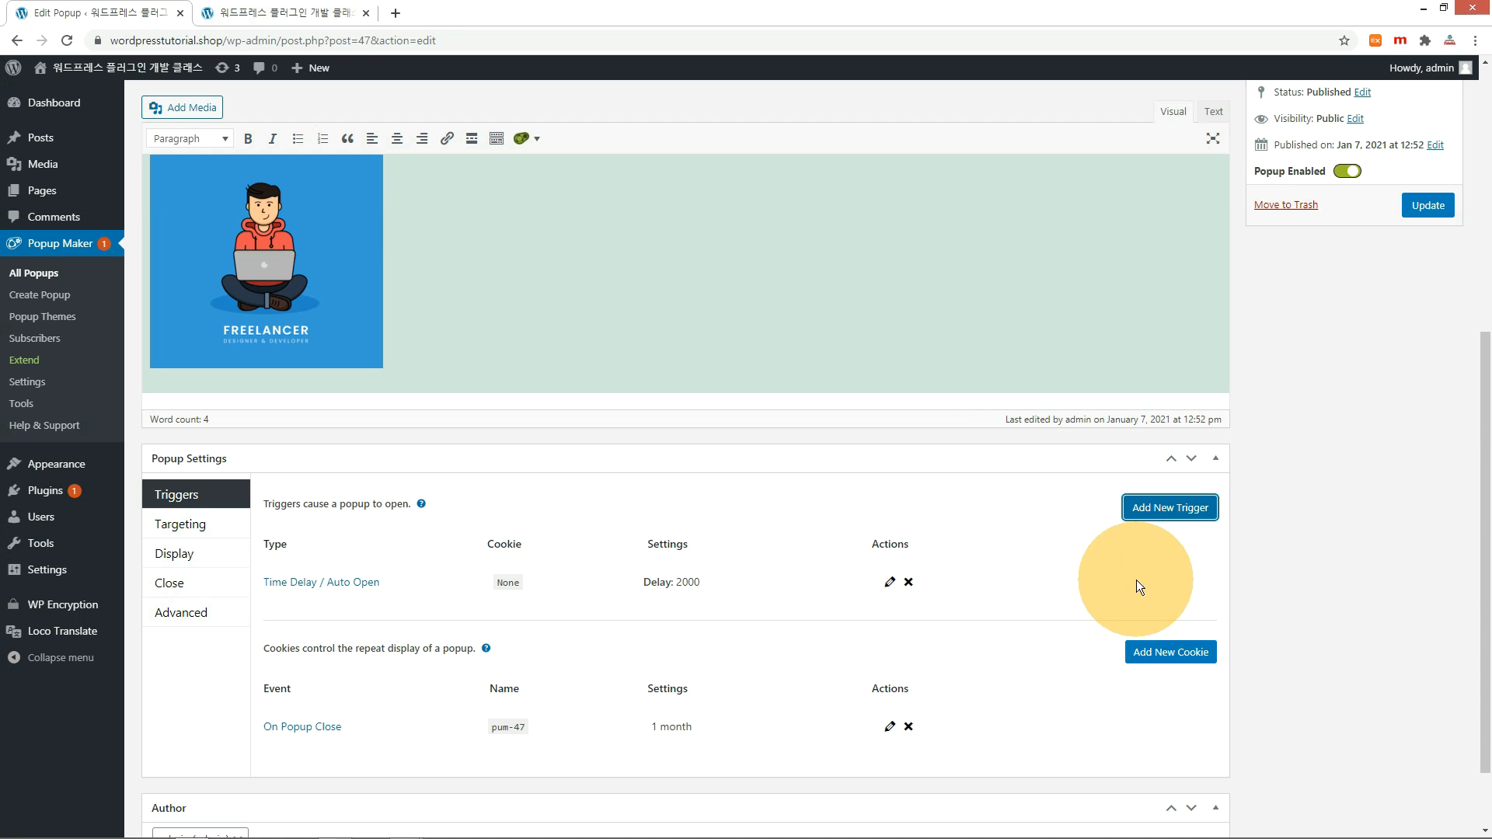
{"action": "left_click", "coordinate": [1421, 217]}
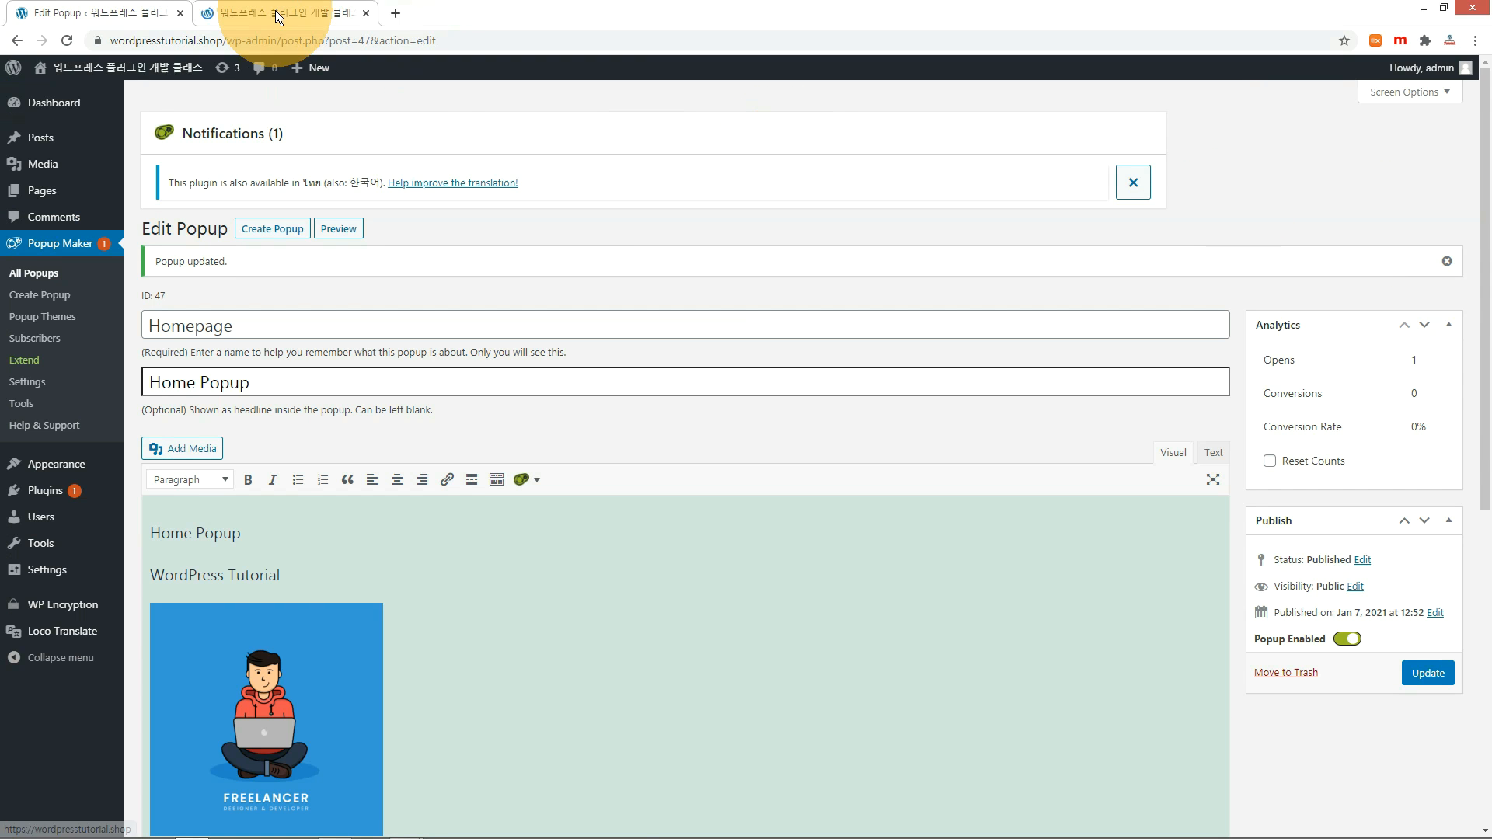
- On the site's home page, close the popup, reload to check whether it reappears and close it again
{"action": "left_click", "coordinate": [275, 11]}
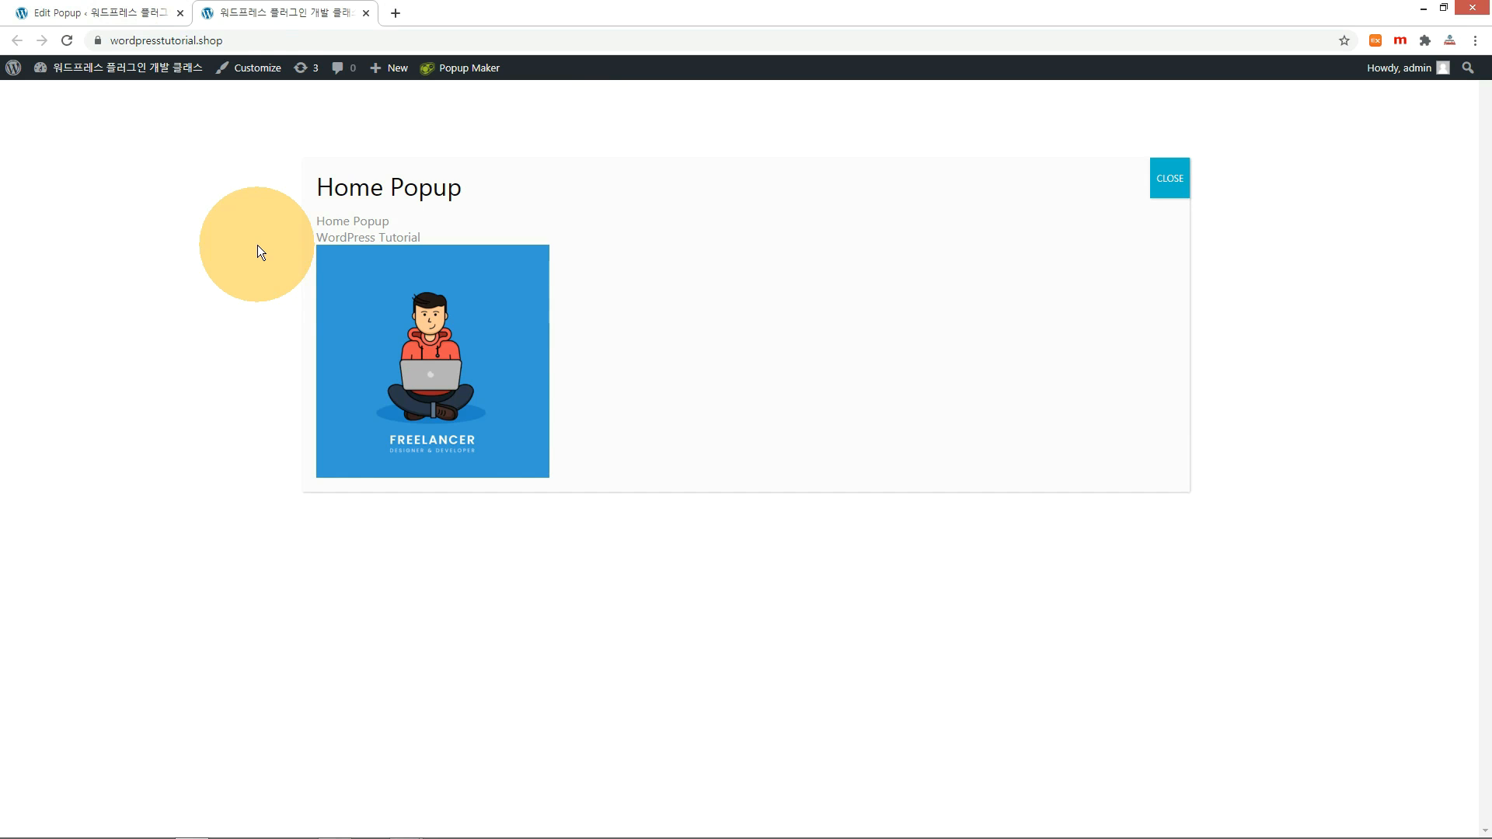
{"action": "left_click", "coordinate": [1180, 182]}
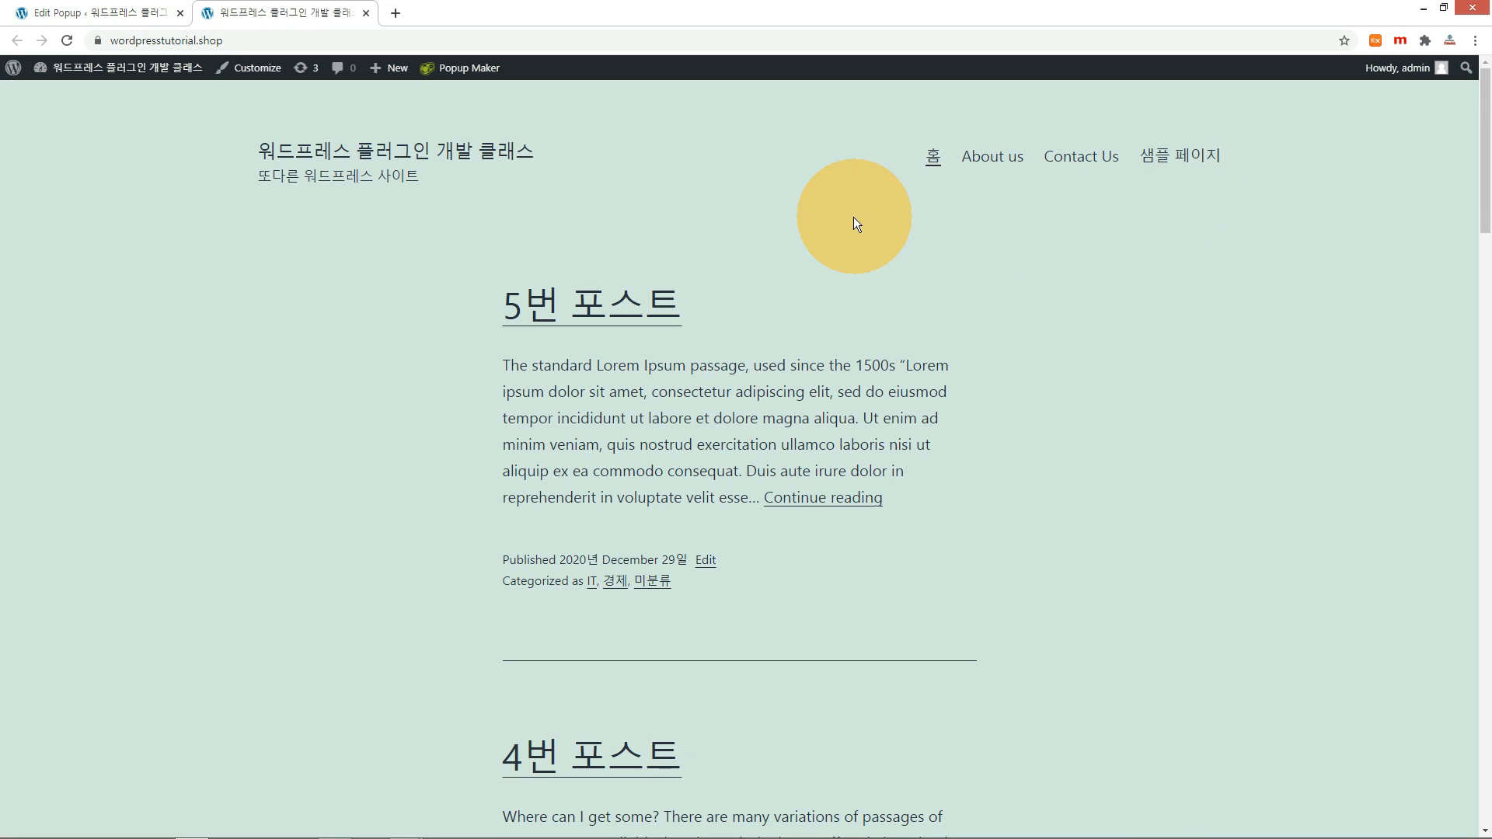
{"action": "left_click", "coordinate": [64, 41]}
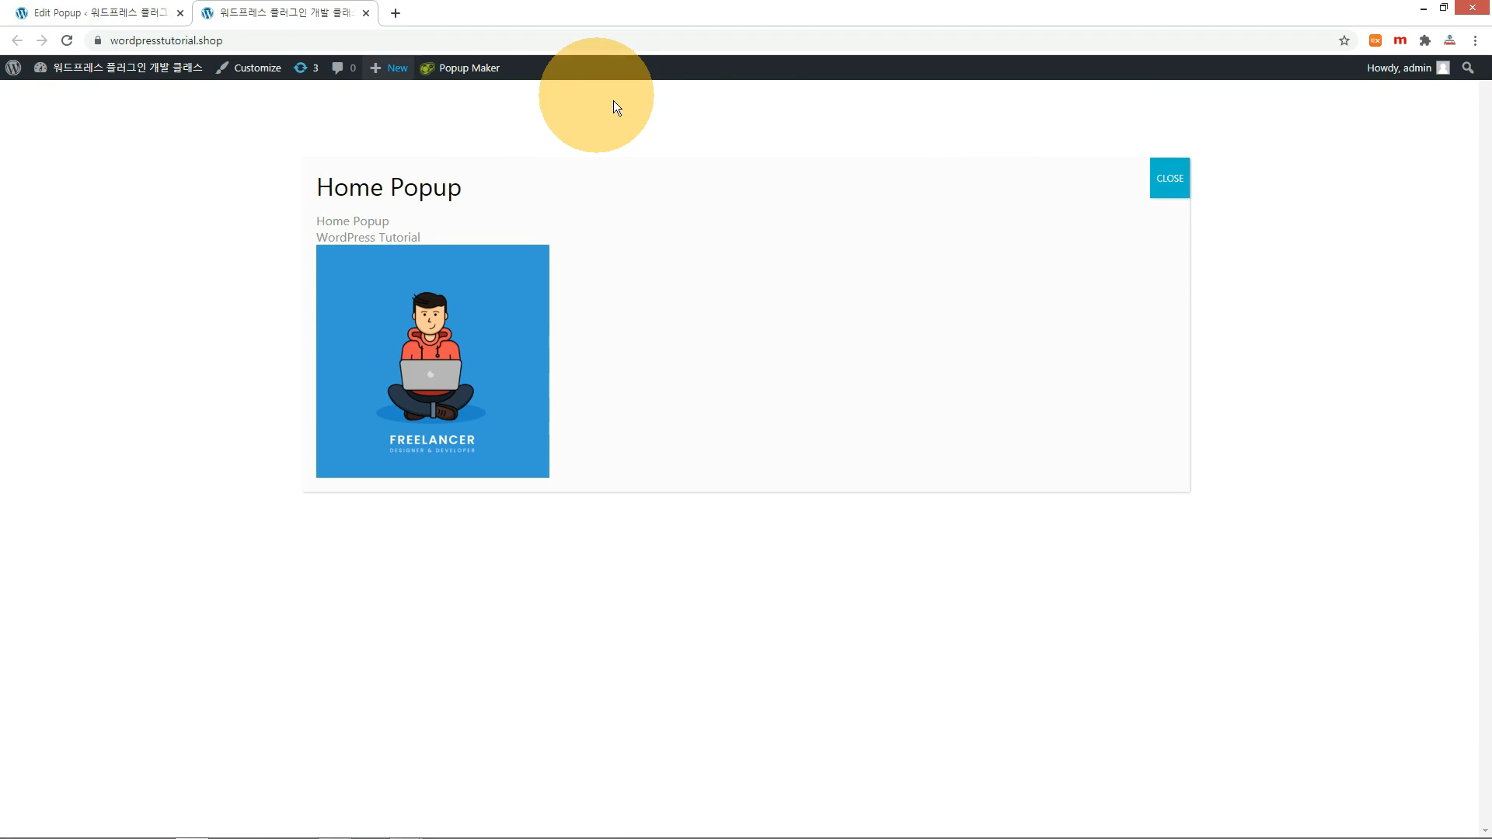
{"action": "left_click", "coordinate": [1170, 181]}
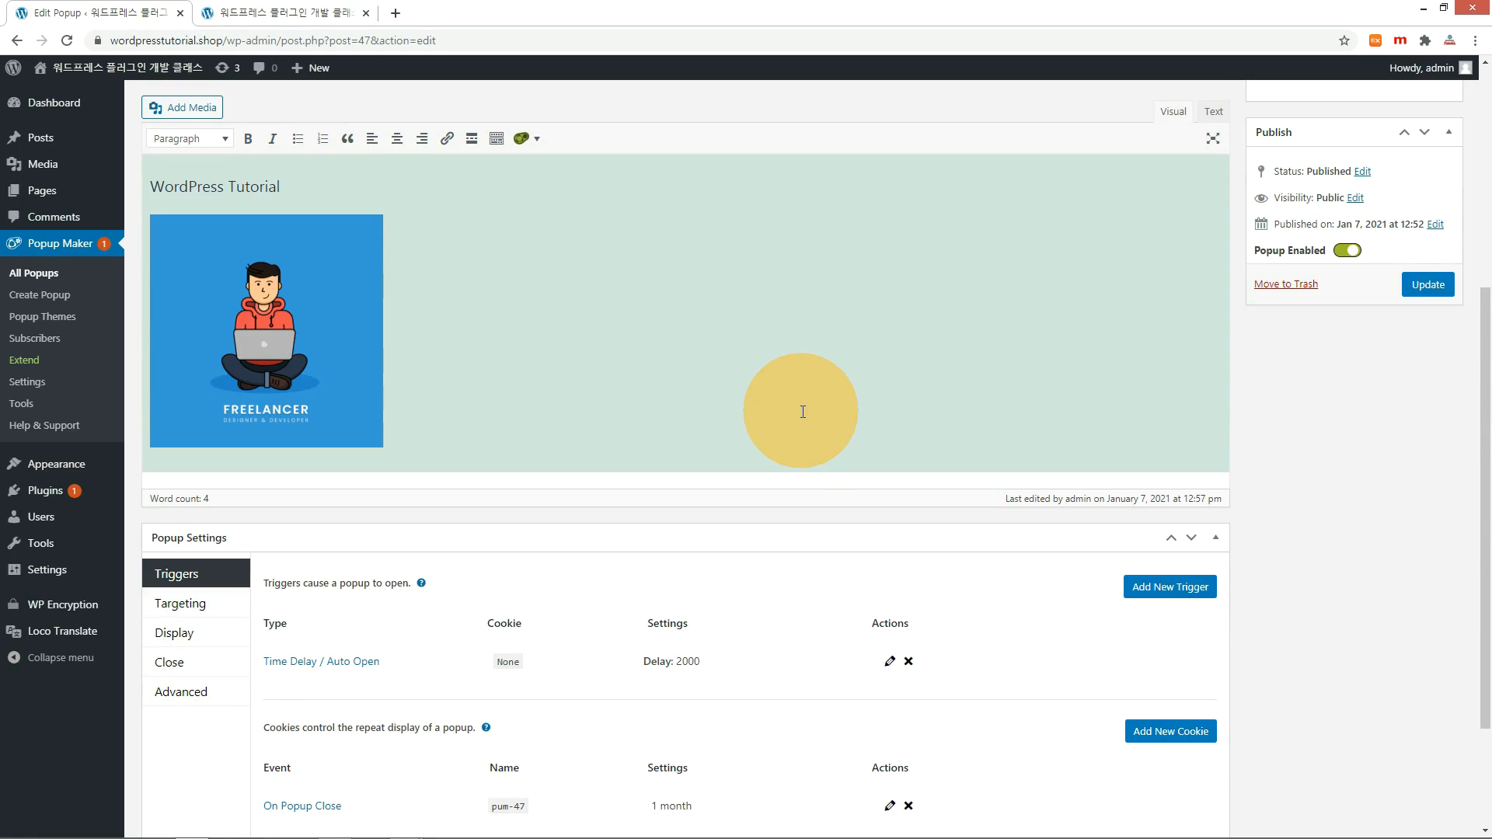
- Review the popup's targeting condition and compare the popup's behaviour on the site's home page and the sample page (샘플 페이지)
{"action": "scroll", "coordinate": [802, 412], "scroll_direction": "down", "scroll_amount": 2}
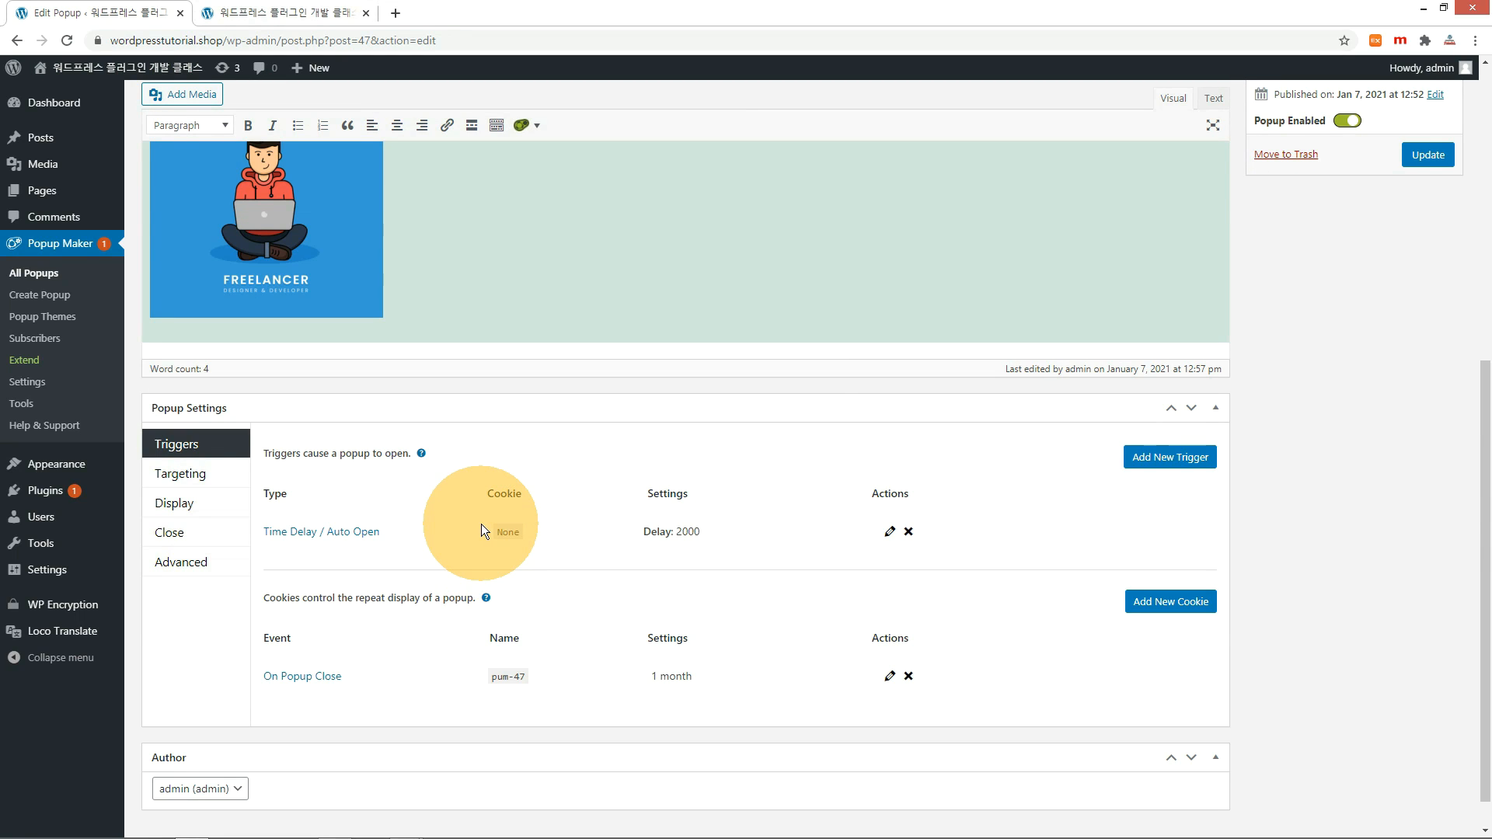
{"action": "left_click", "coordinate": [174, 476]}
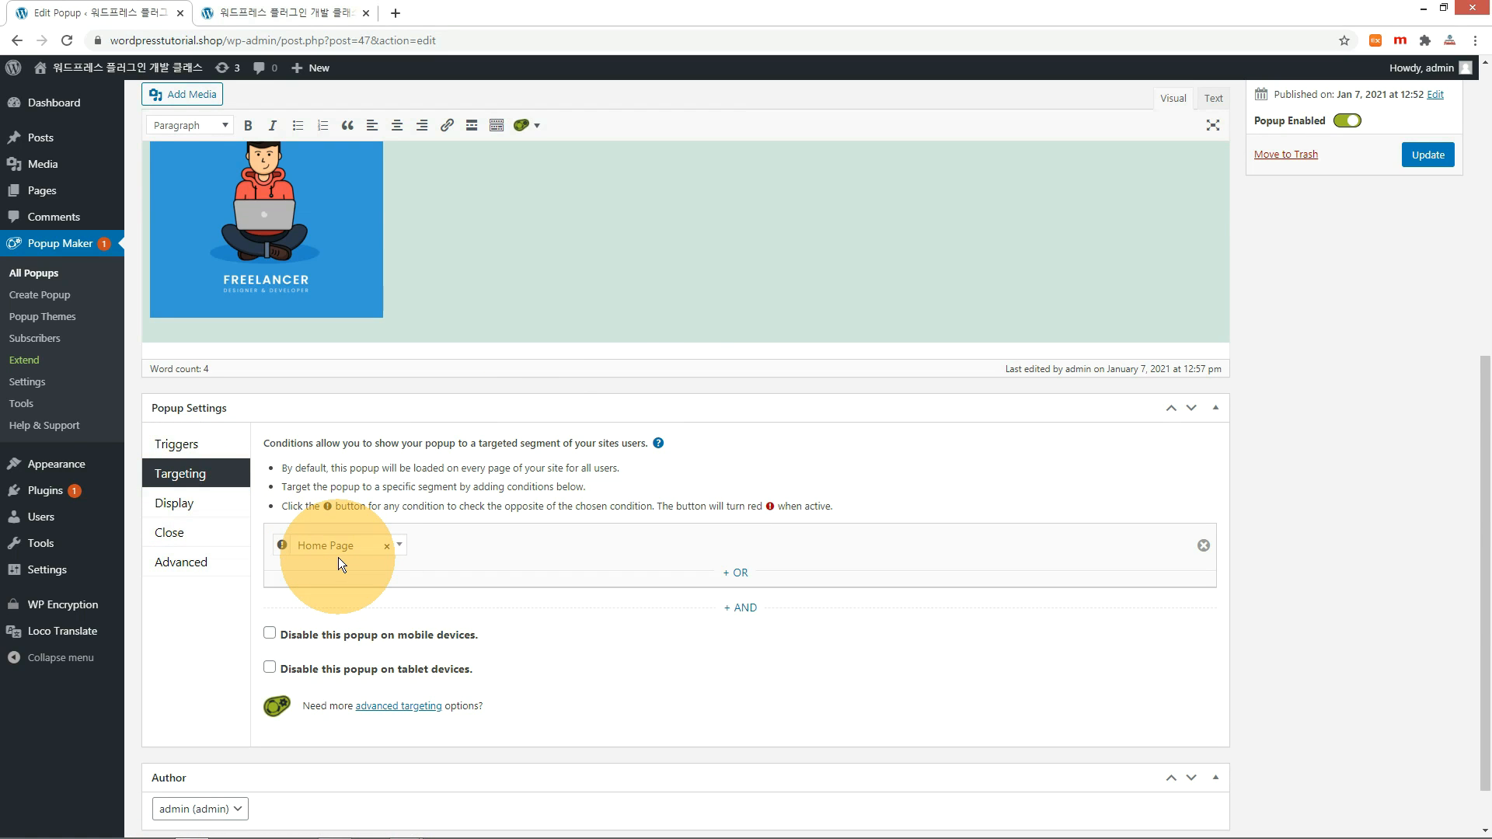
{"action": "left_click", "coordinate": [291, 19]}
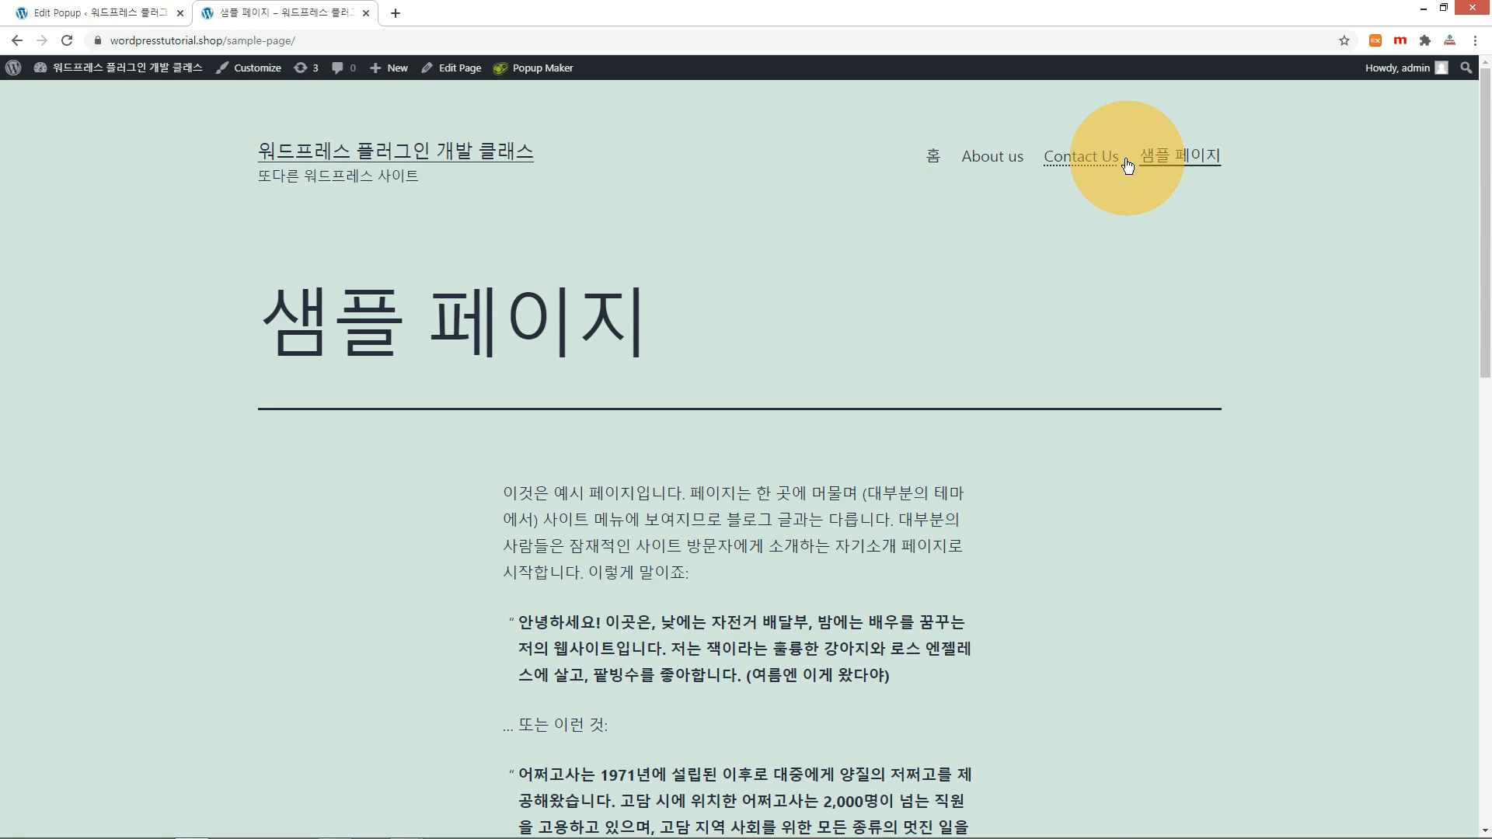
{"action": "left_click", "coordinate": [944, 161]}
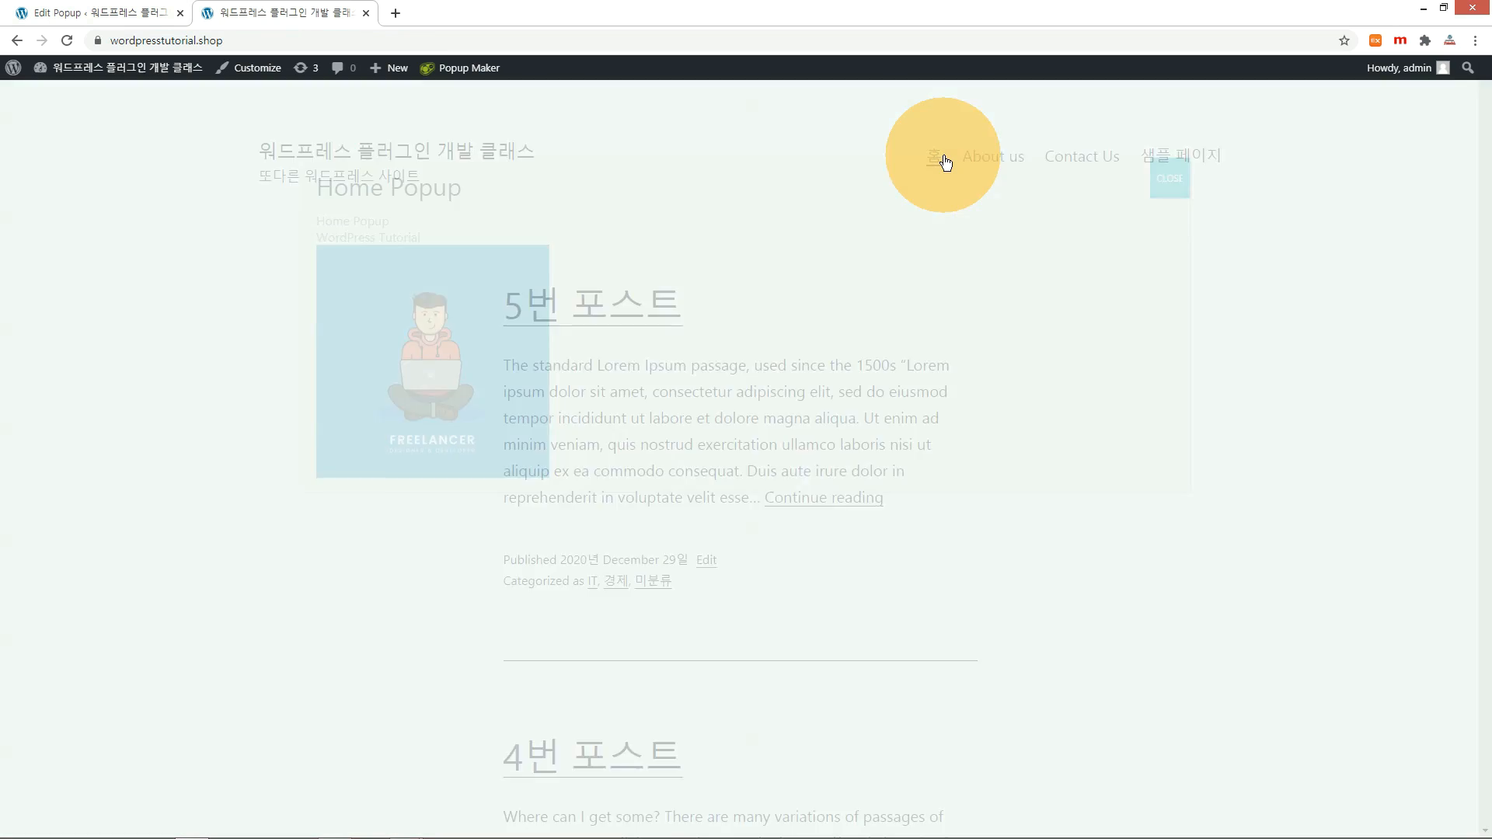
{"action": "left_click", "coordinate": [1139, 161]}
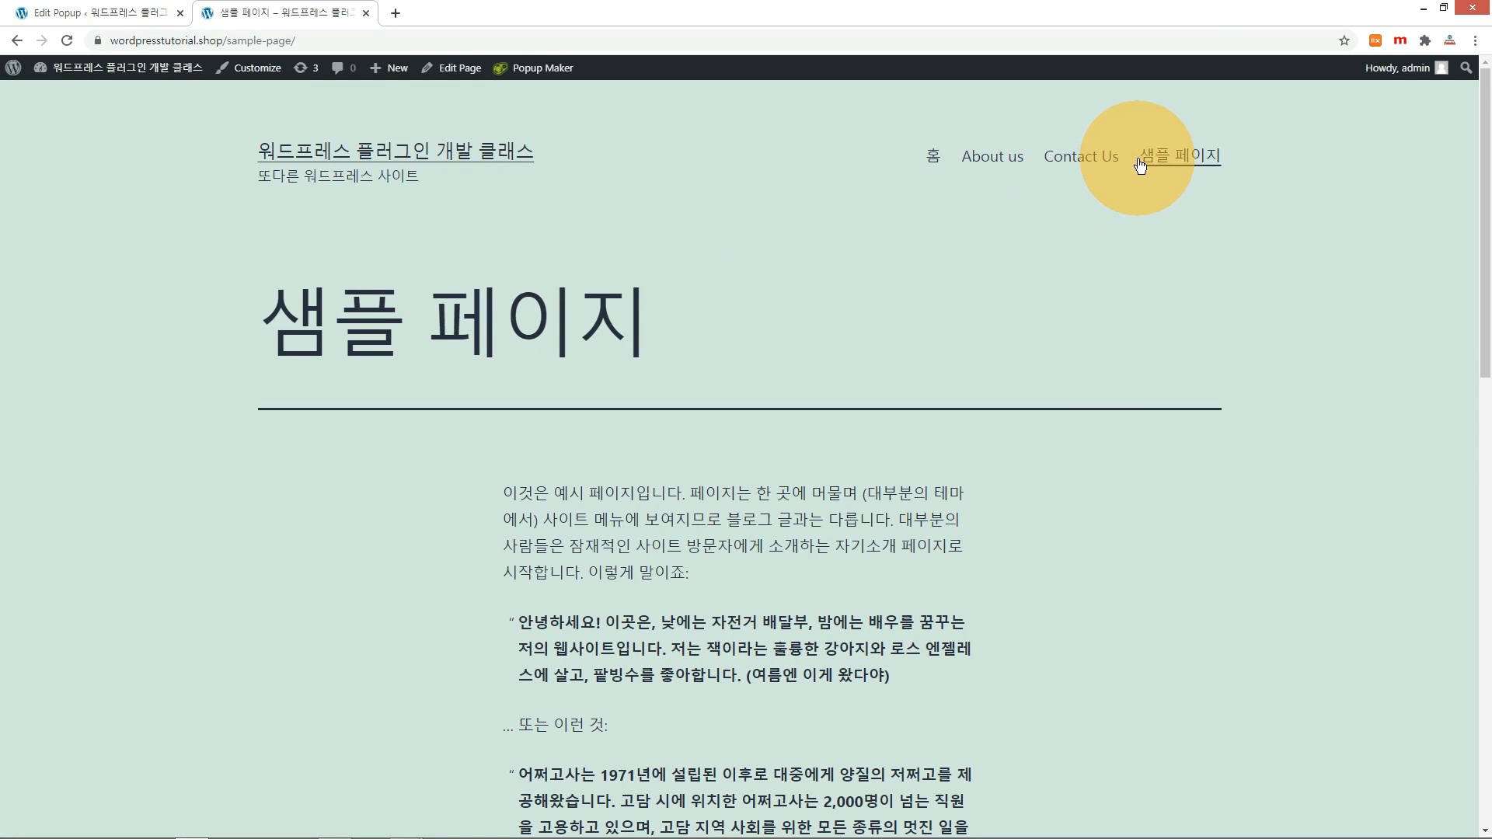
- Return to editing the popup, remove its Home Page targeting condition and update the popup
{"action": "left_click", "coordinate": [93, 13]}
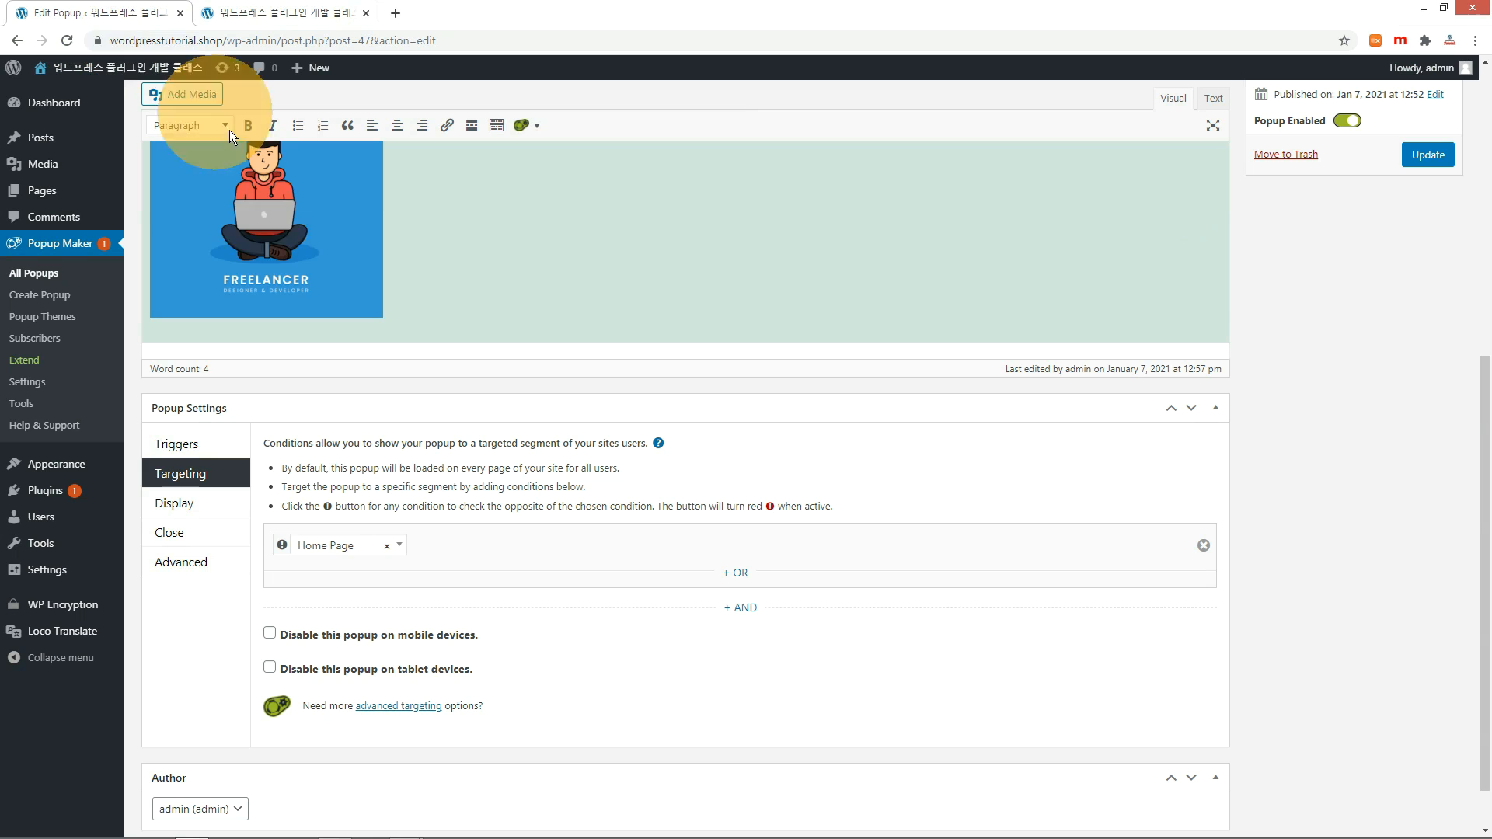
{"action": "left_click", "coordinate": [387, 554]}
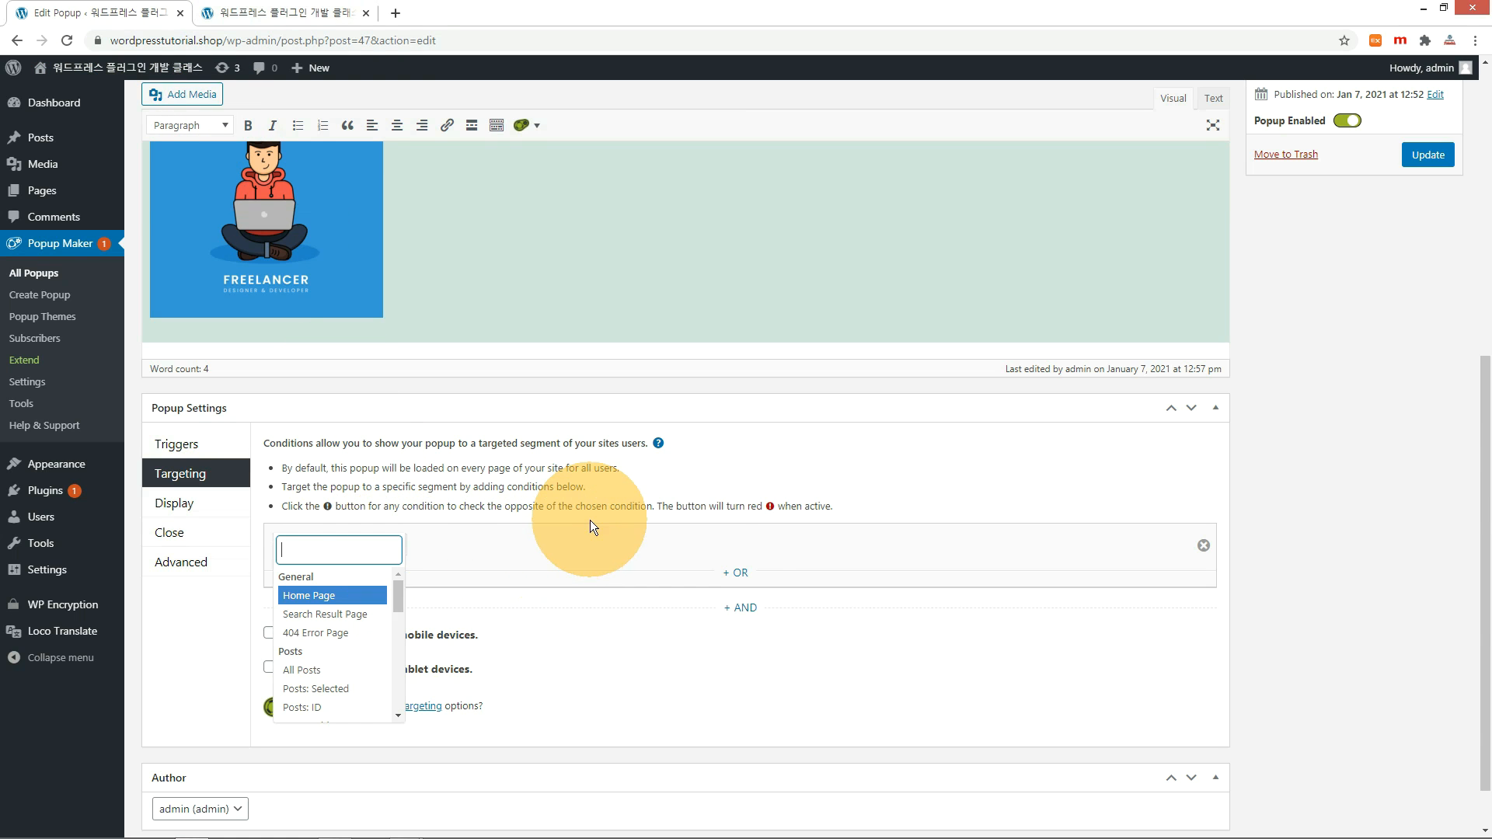
{"action": "left_click", "coordinate": [1203, 545]}
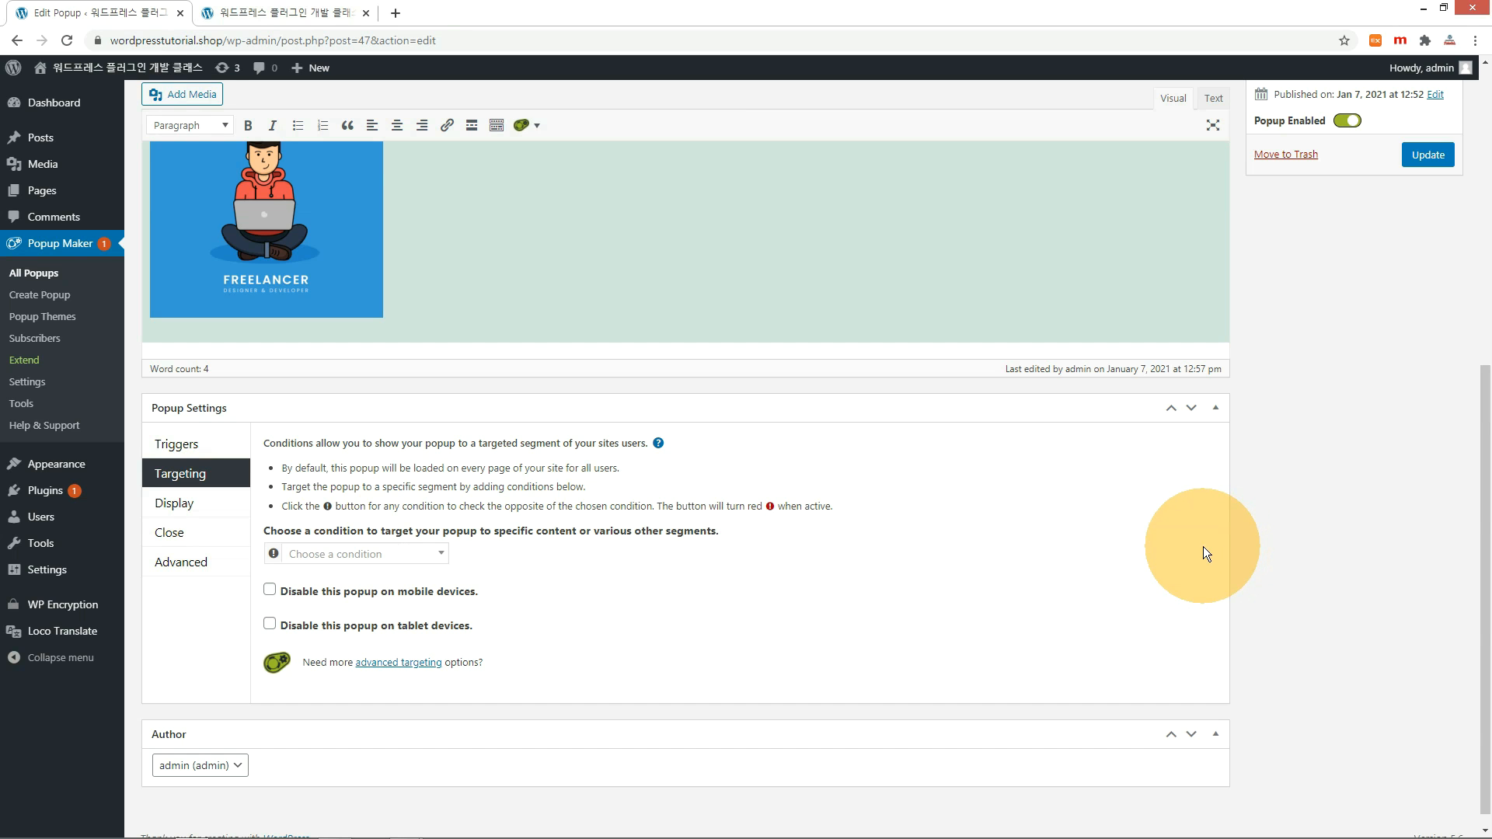
{"action": "left_click", "coordinate": [1422, 154]}
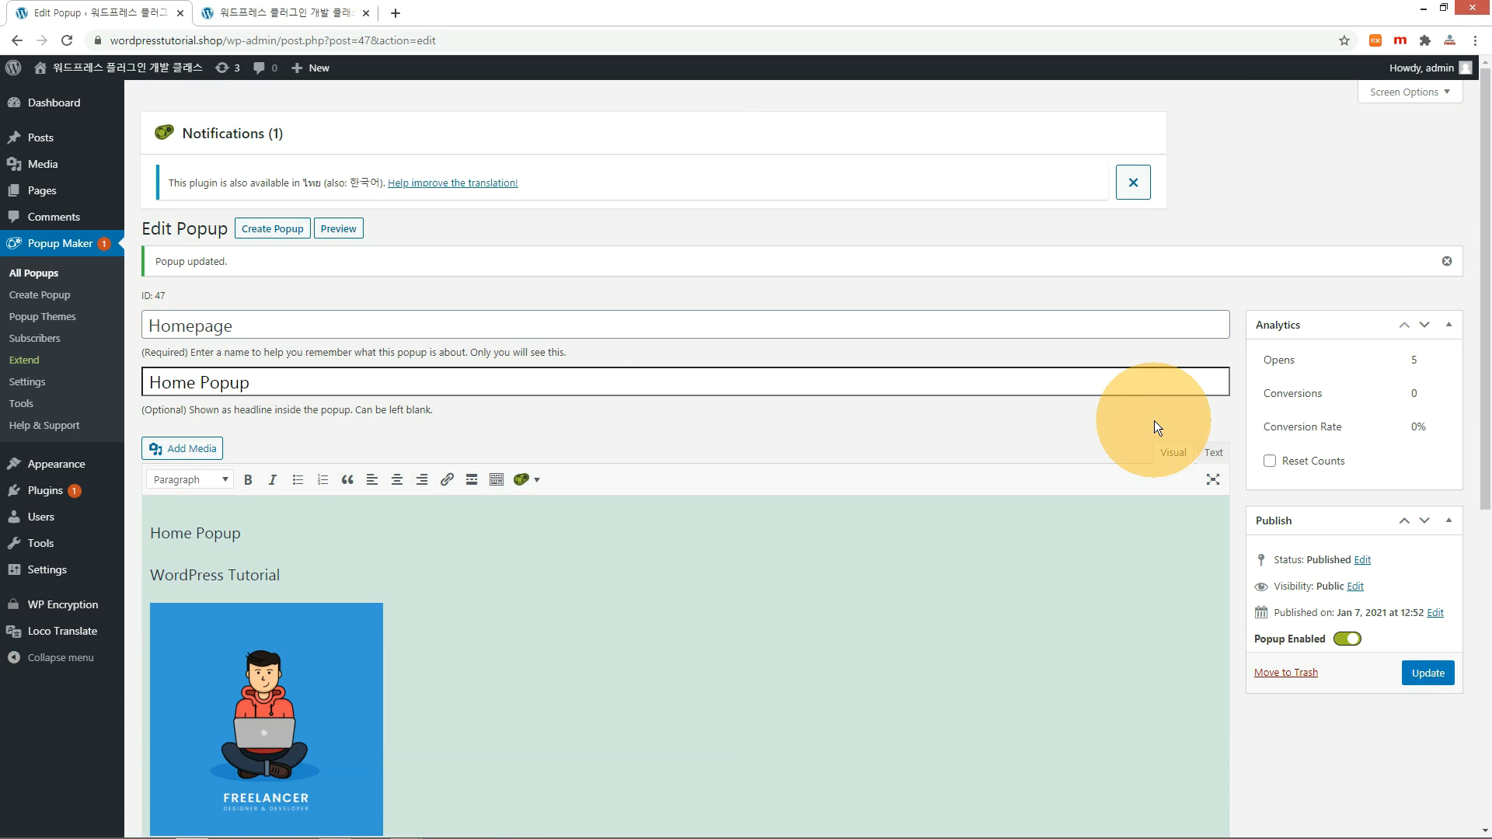
- Check whether the popup opens on the site's About us and sample (샘플 페이지) pages, closing it on each
{"action": "scroll", "coordinate": [1150, 421], "scroll_direction": "down", "scroll_amount": 2}
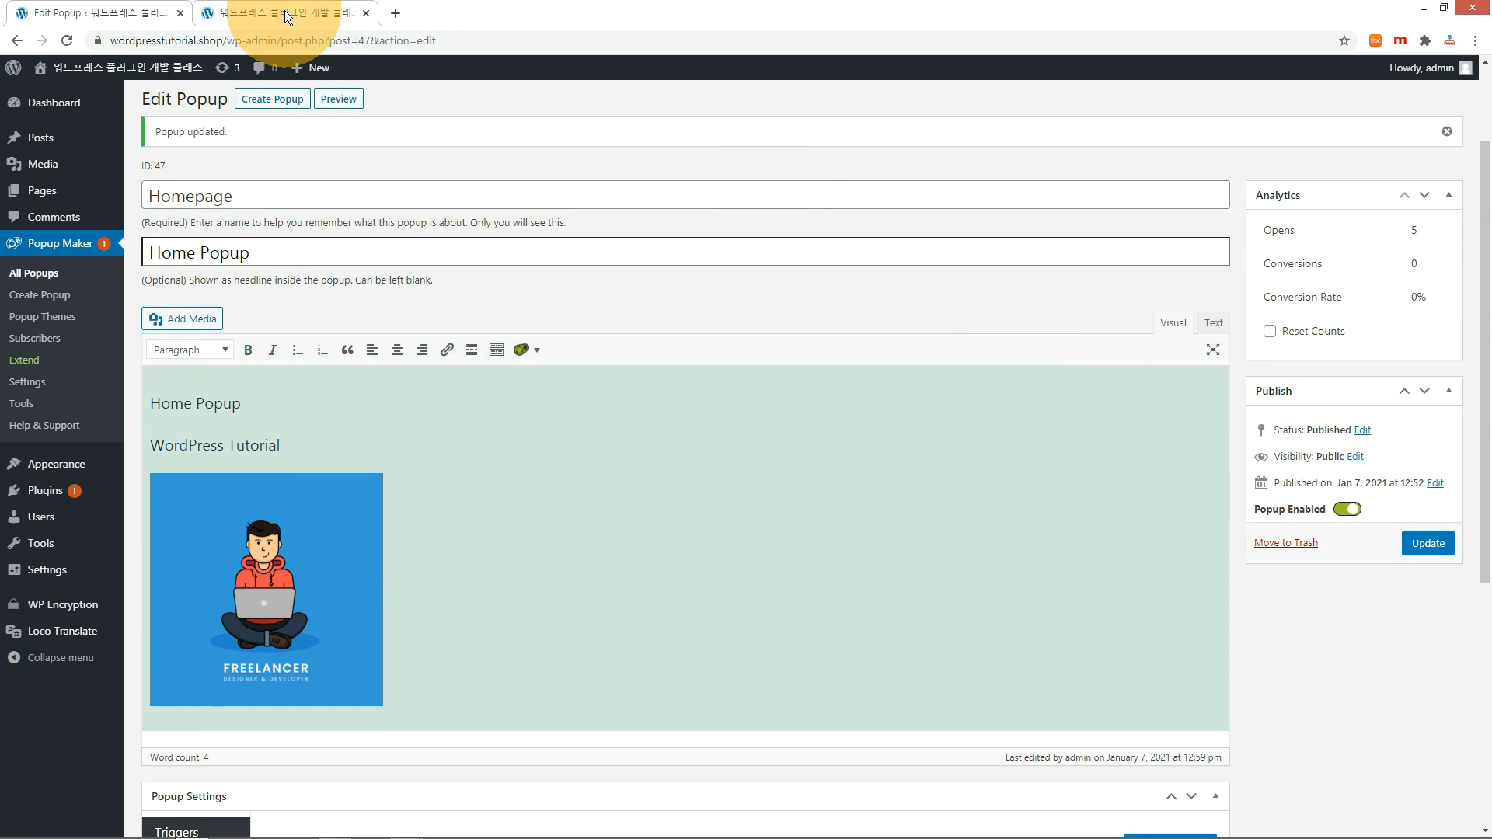
{"action": "left_click", "coordinate": [284, 11]}
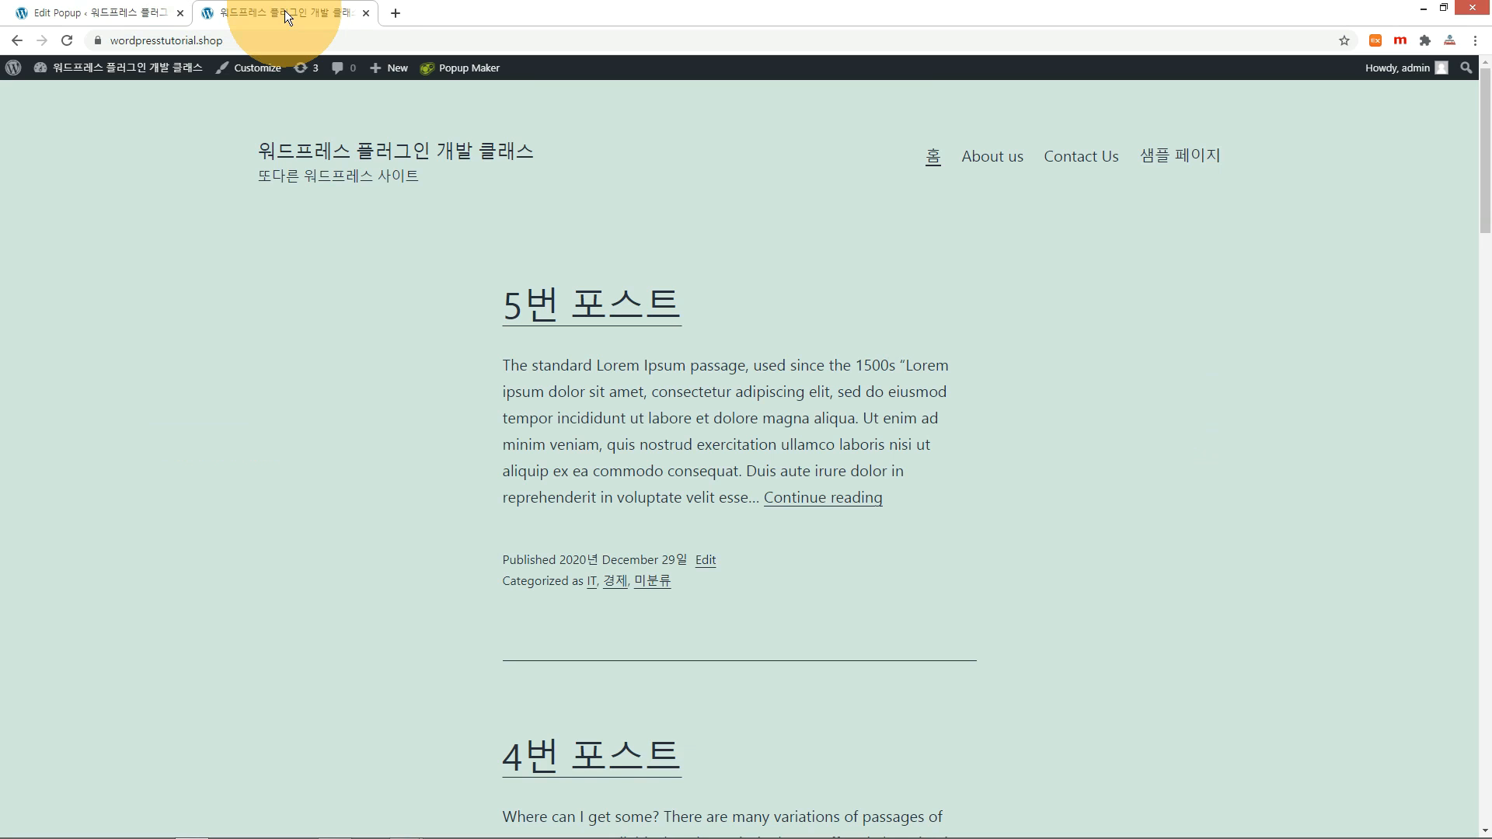
{"action": "left_click", "coordinate": [999, 159]}
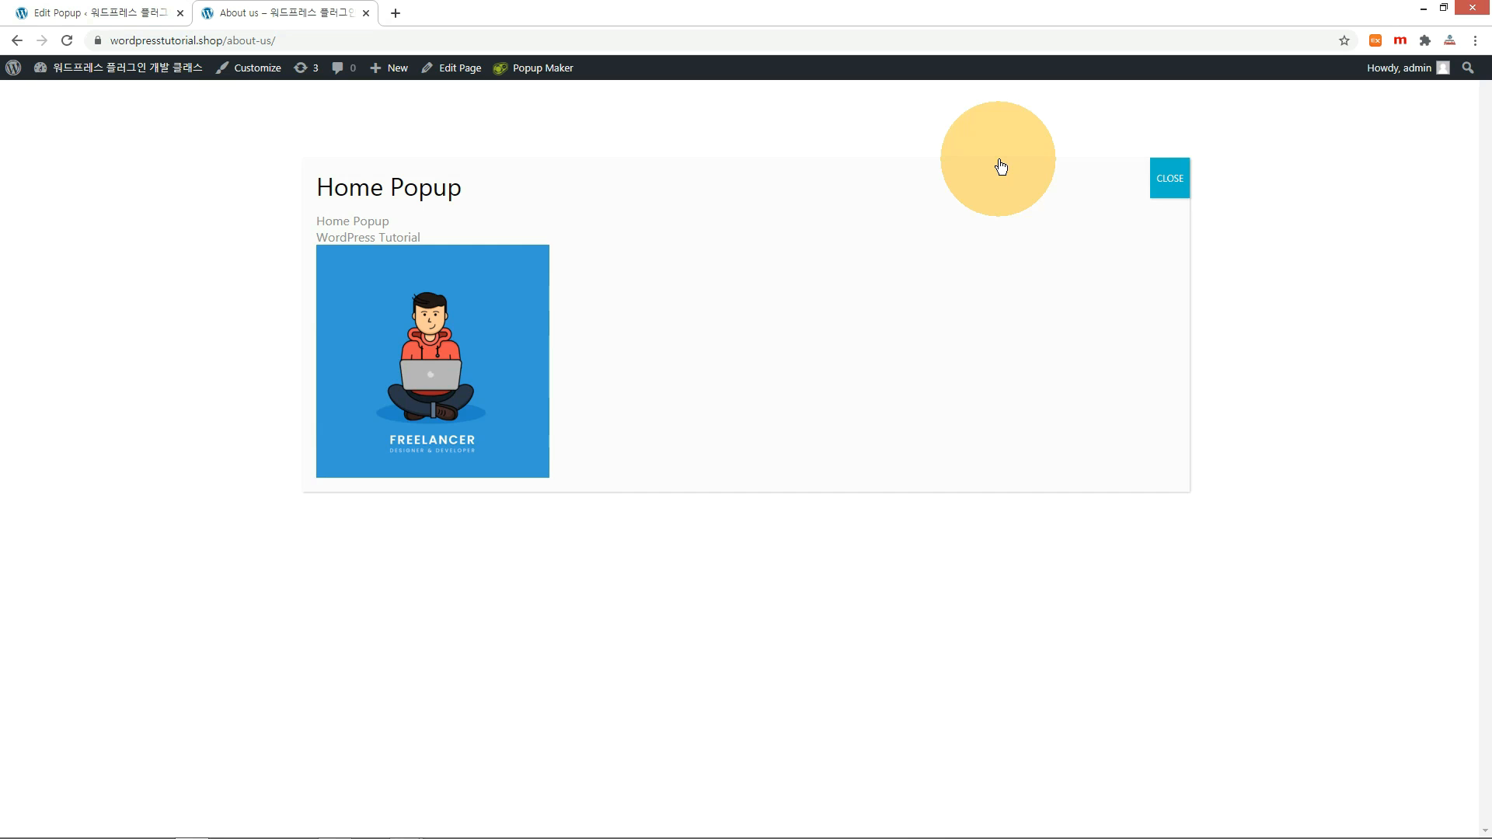
{"action": "left_click", "coordinate": [1168, 178]}
{"action": "left_click", "coordinate": [1176, 165]}
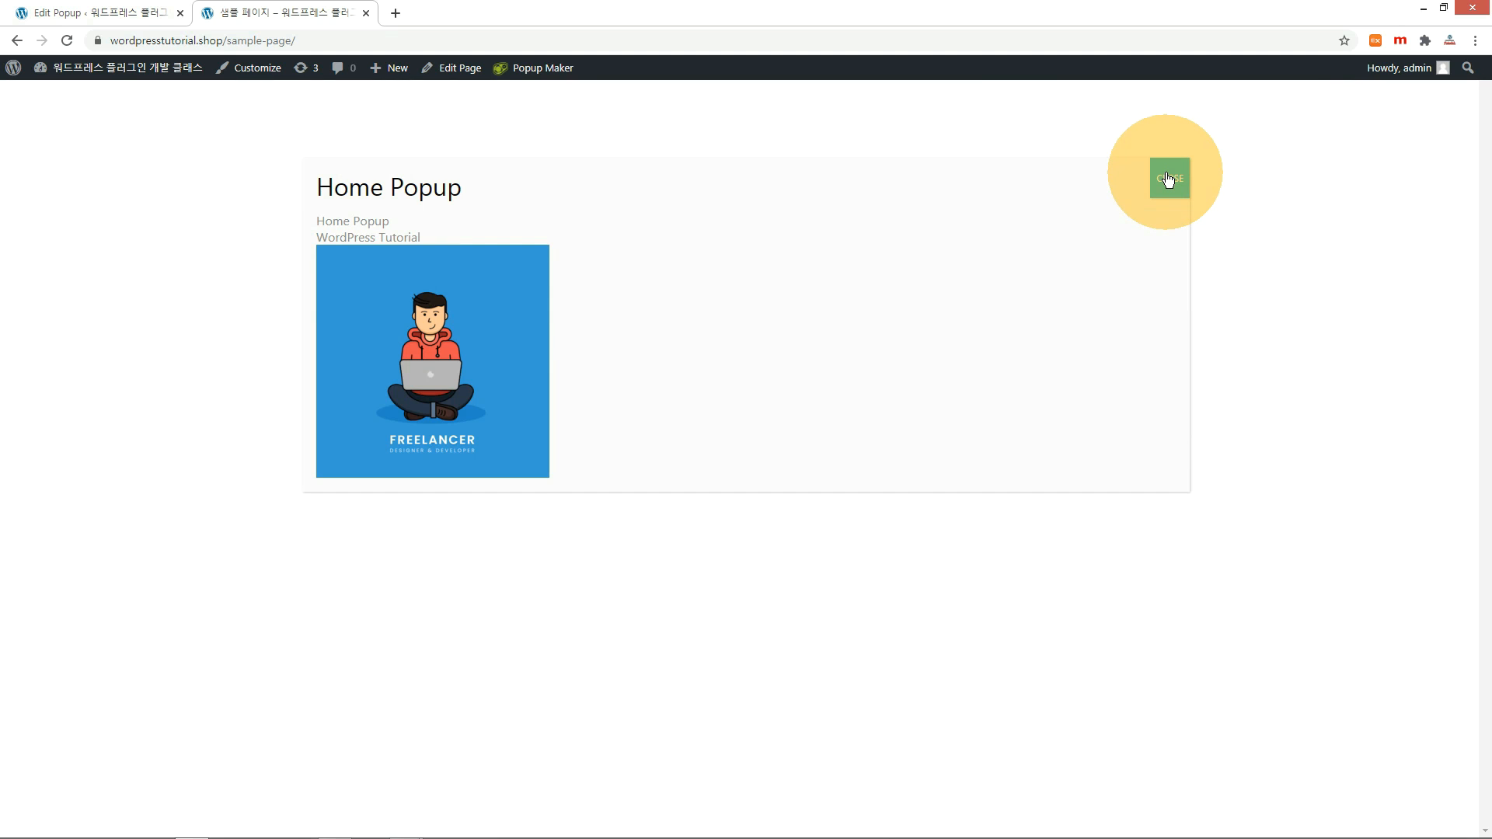
{"action": "left_click", "coordinate": [1168, 179]}
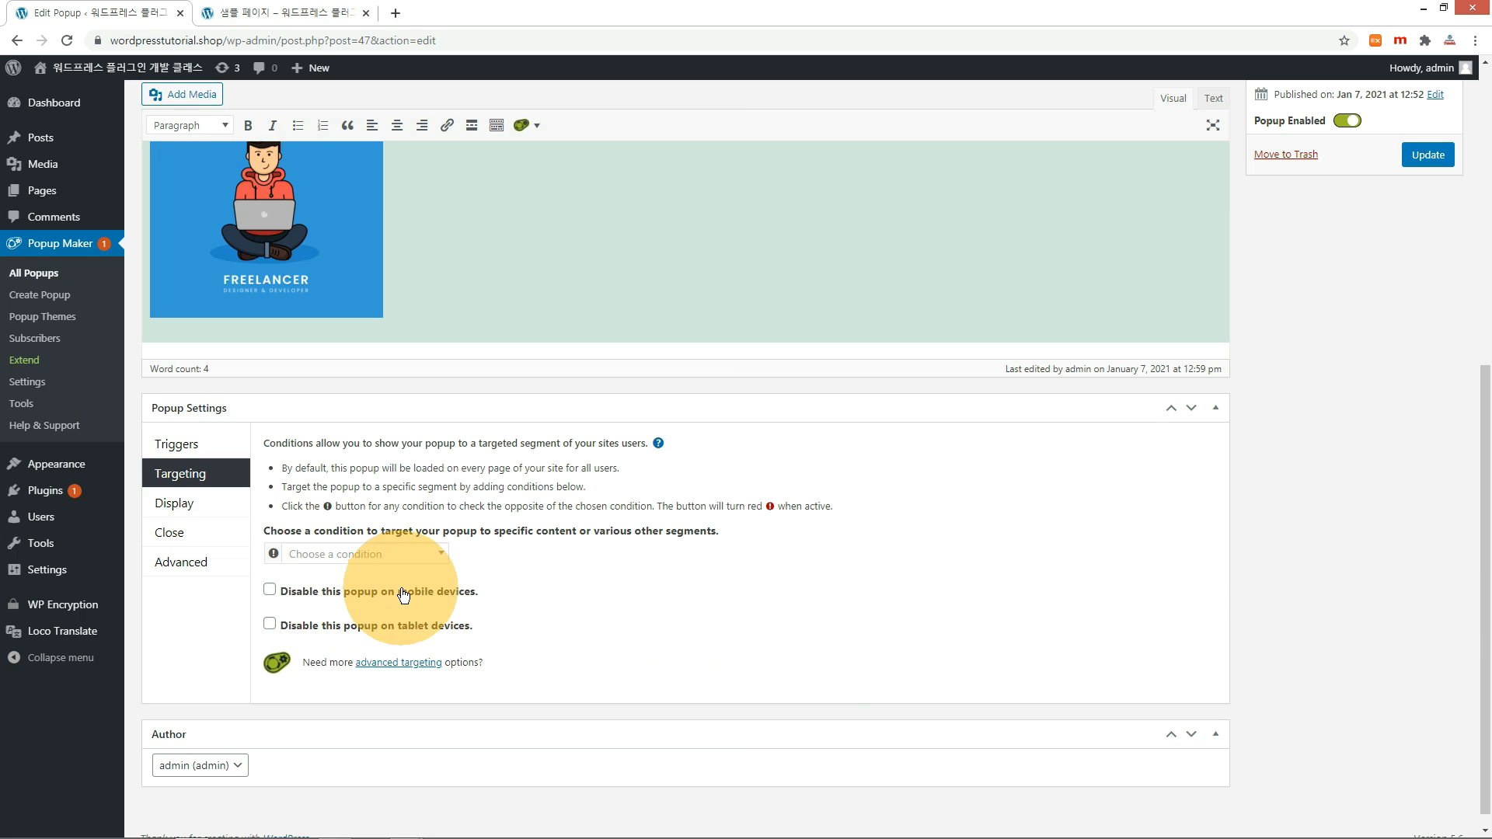
- Disable the popup on mobile devices and on tablet devices in its targeting settings
{"action": "left_click", "coordinate": [270, 595]}
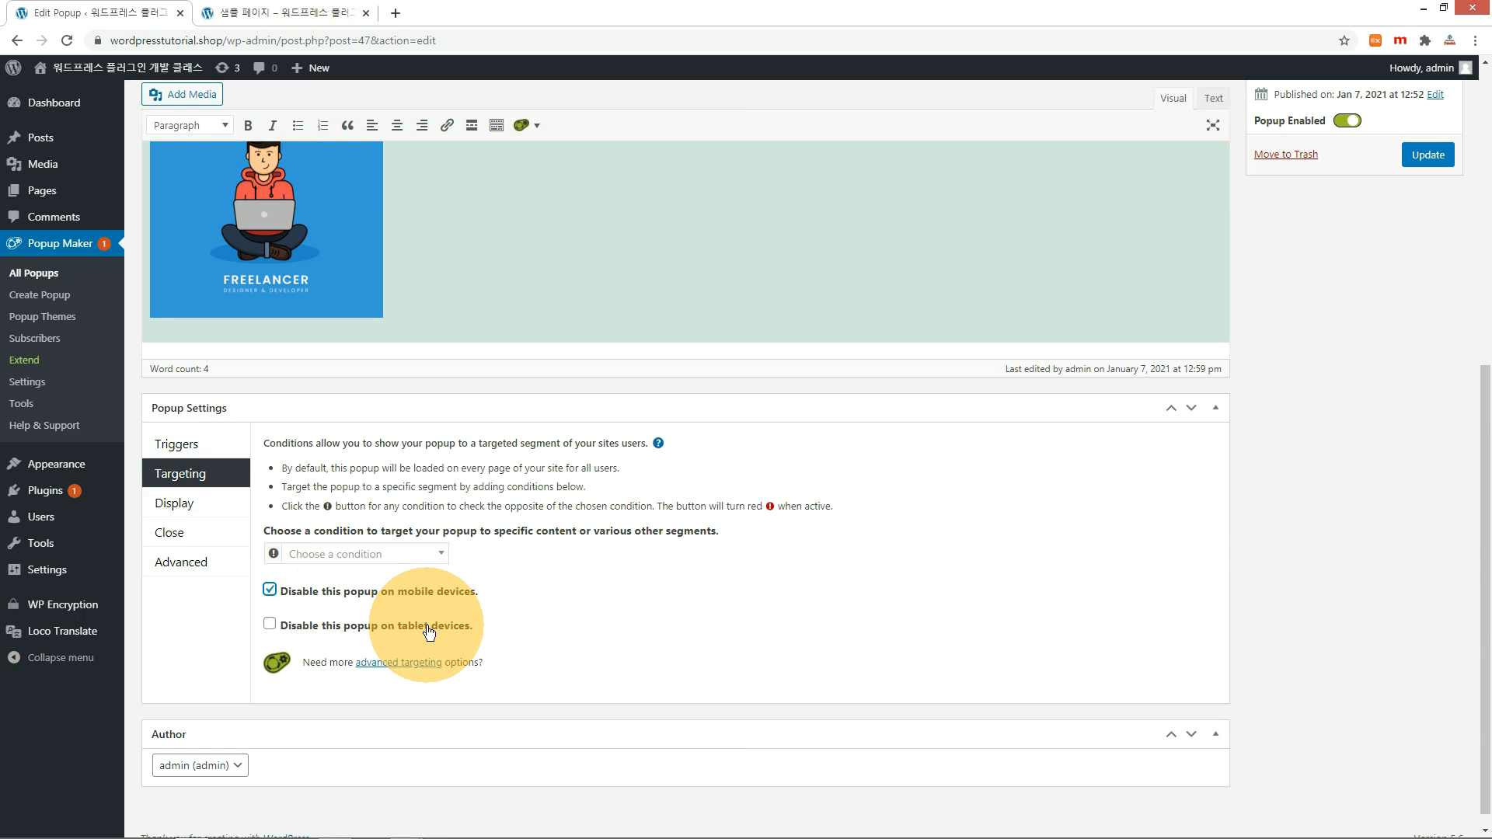
{"action": "left_click", "coordinate": [271, 626]}
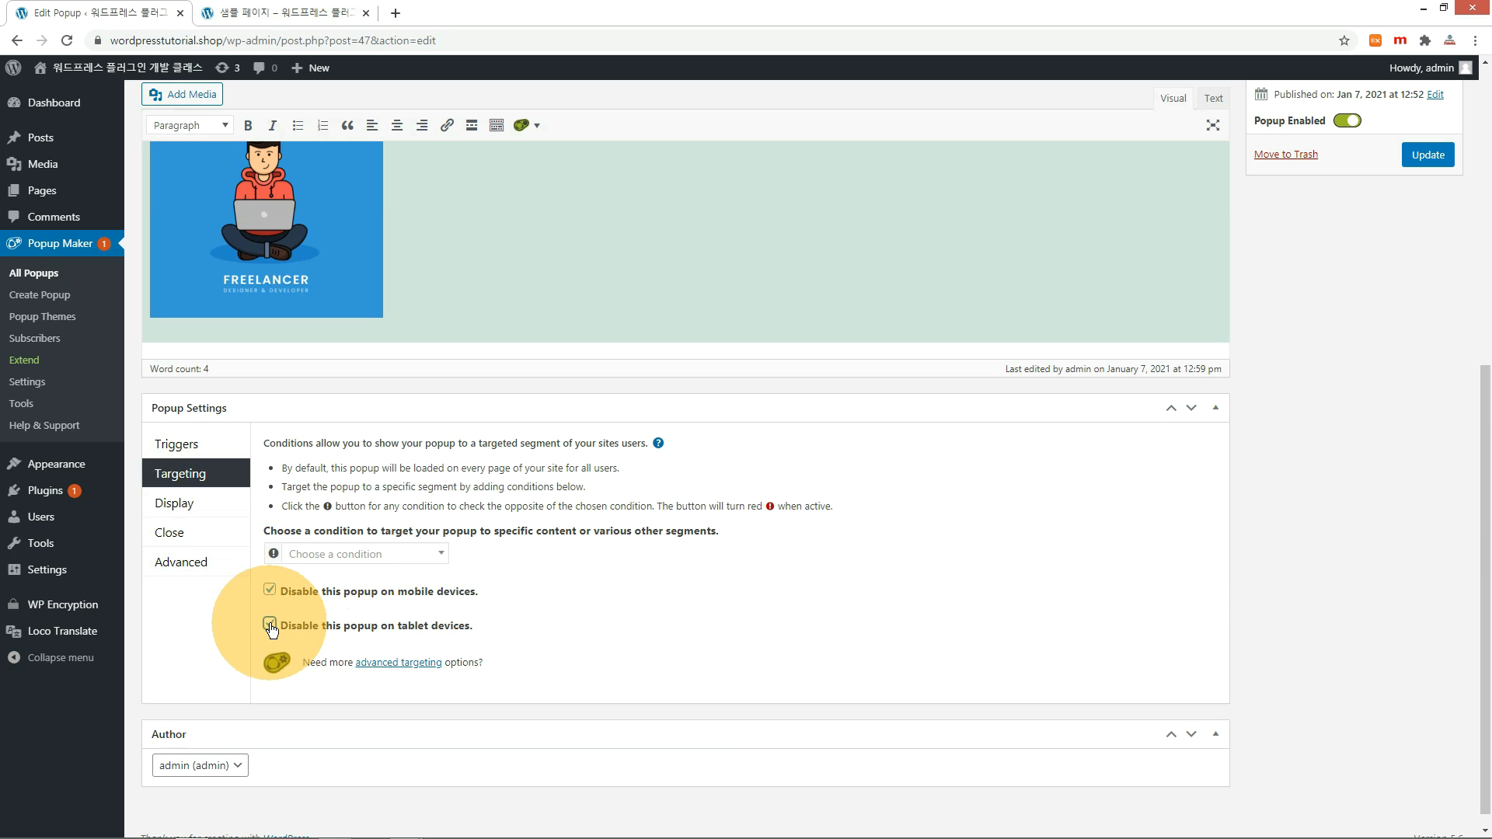
- Apply the Right Bottom Slide-in display preset, update the popup and check it on the site's home page
{"action": "left_click", "coordinate": [177, 507]}
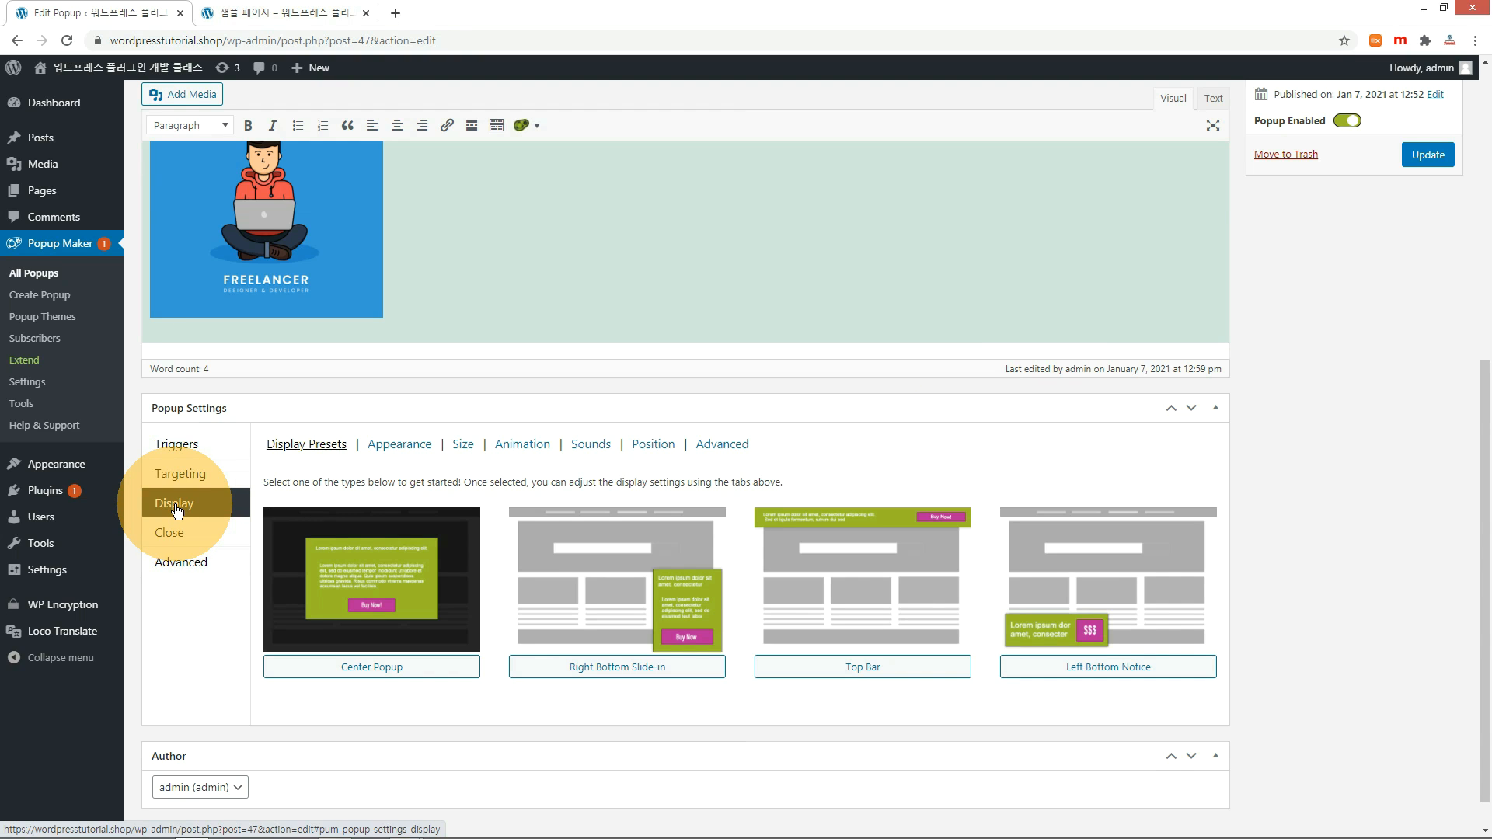
{"action": "left_click", "coordinate": [673, 616]}
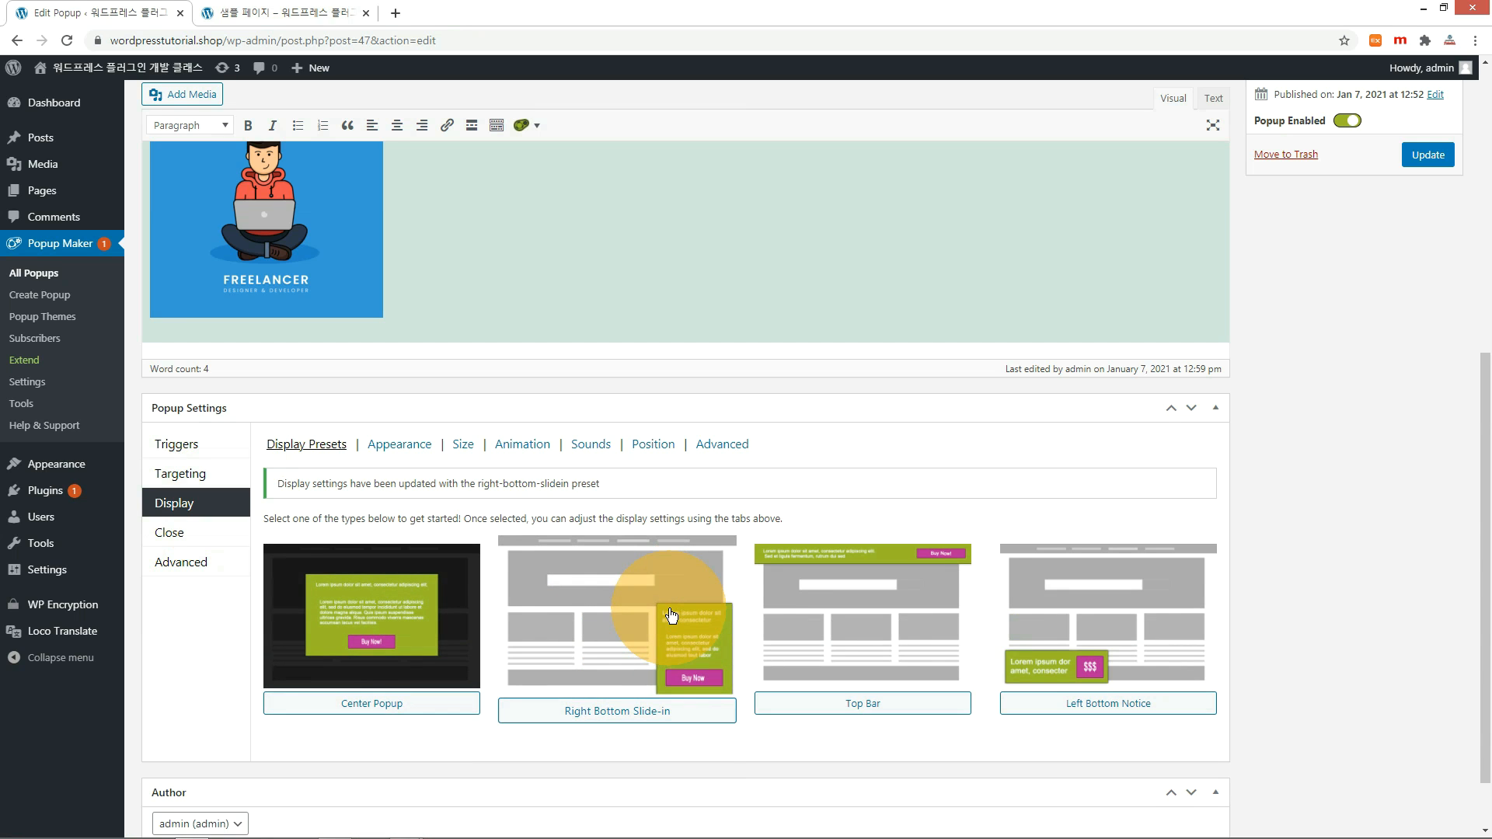
{"action": "left_click", "coordinate": [1429, 155]}
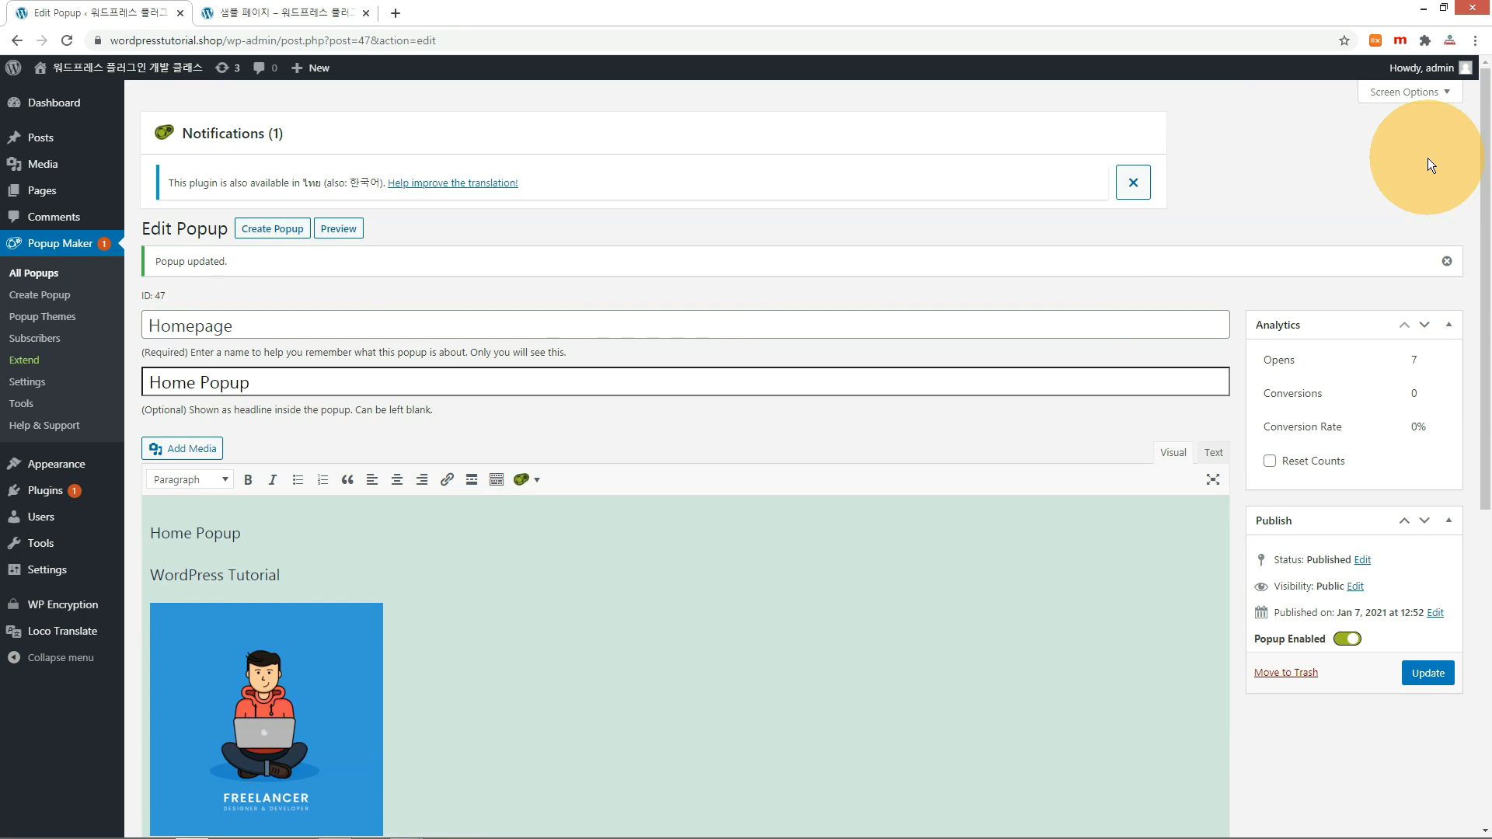
{"action": "left_click", "coordinate": [286, 12]}
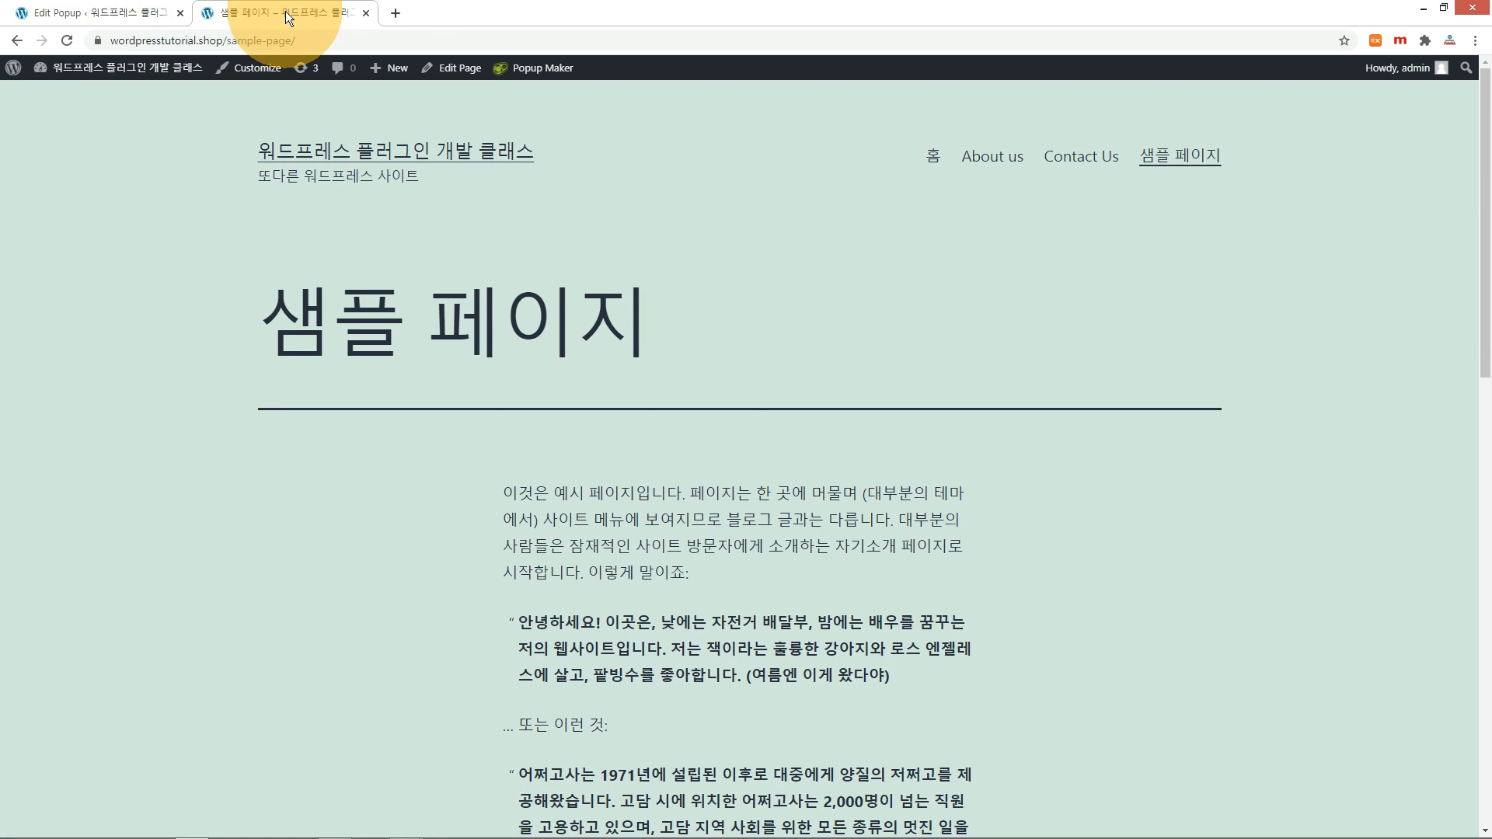
{"action": "left_click", "coordinate": [934, 156]}
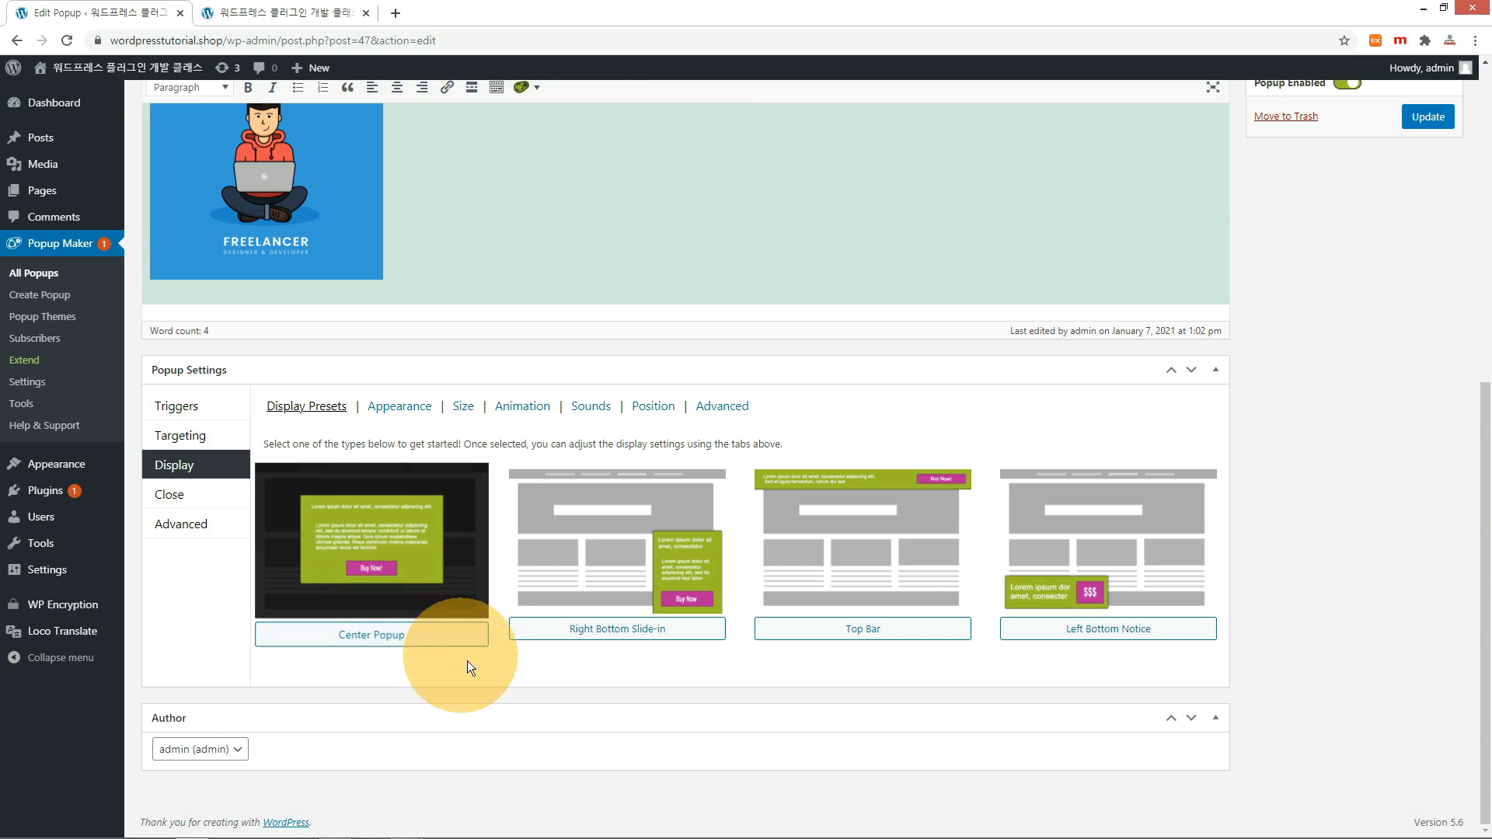
- Apply the Top Bar display preset and update the popup
{"action": "left_click", "coordinate": [945, 640]}
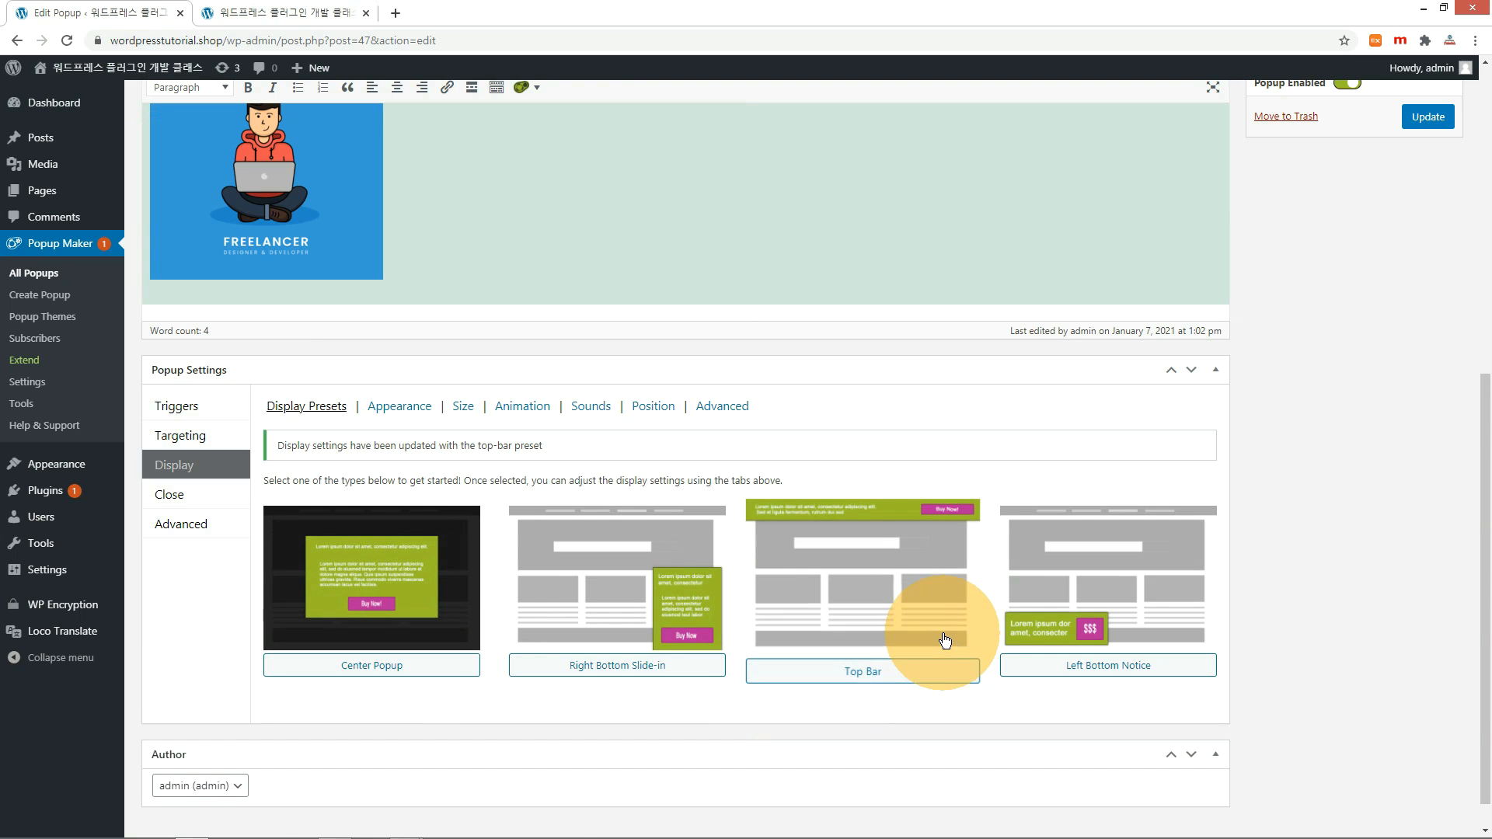
{"action": "left_click", "coordinate": [1431, 118]}
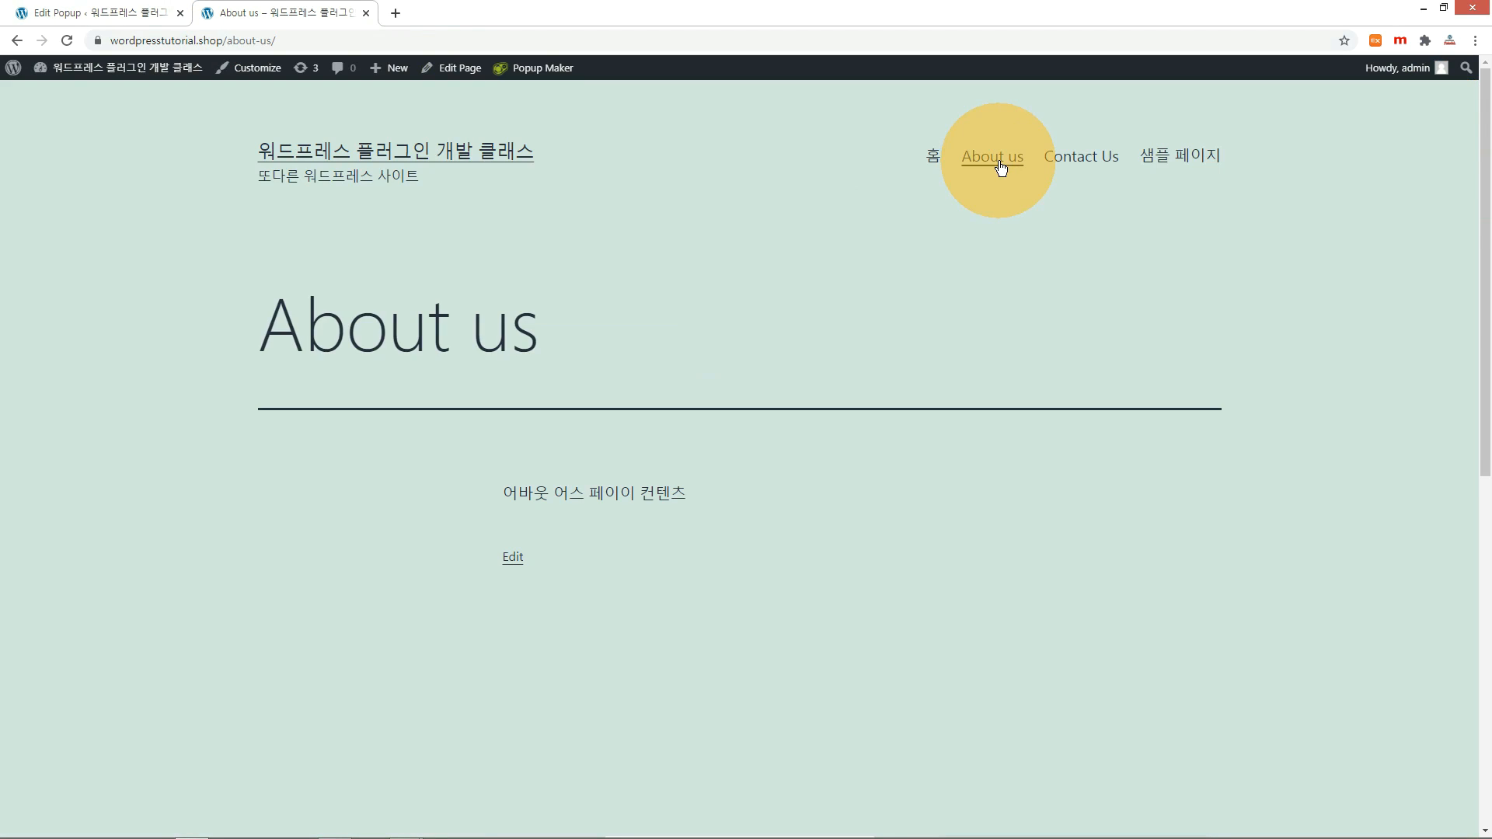
- Check the popup's display on the site's About us page
{"action": "left_click", "coordinate": [1001, 169]}
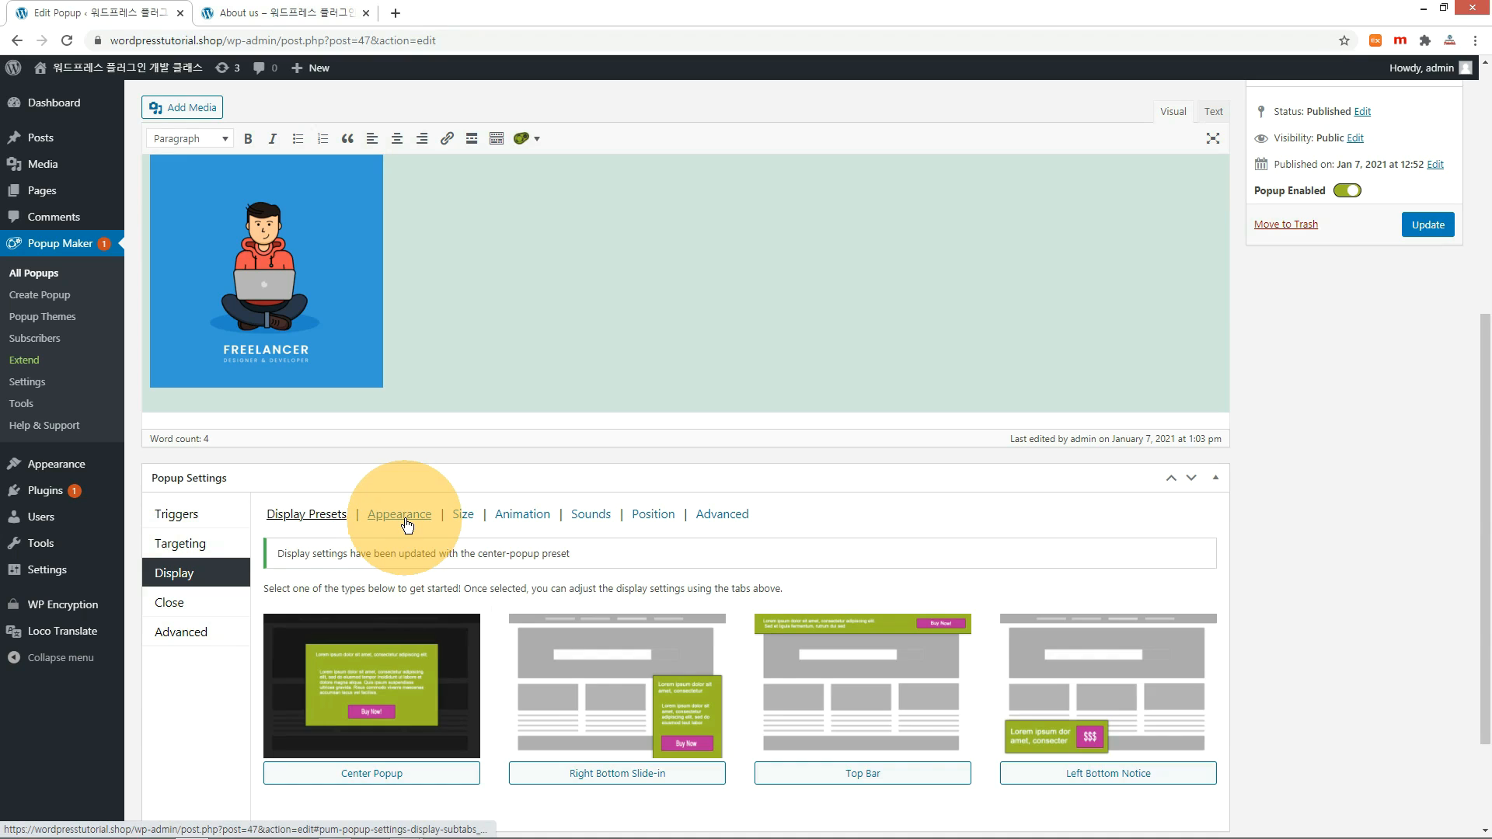
- Set the popup's theme to Light Box, update the popup and check it on the site's home page
{"action": "left_click", "coordinate": [404, 520]}
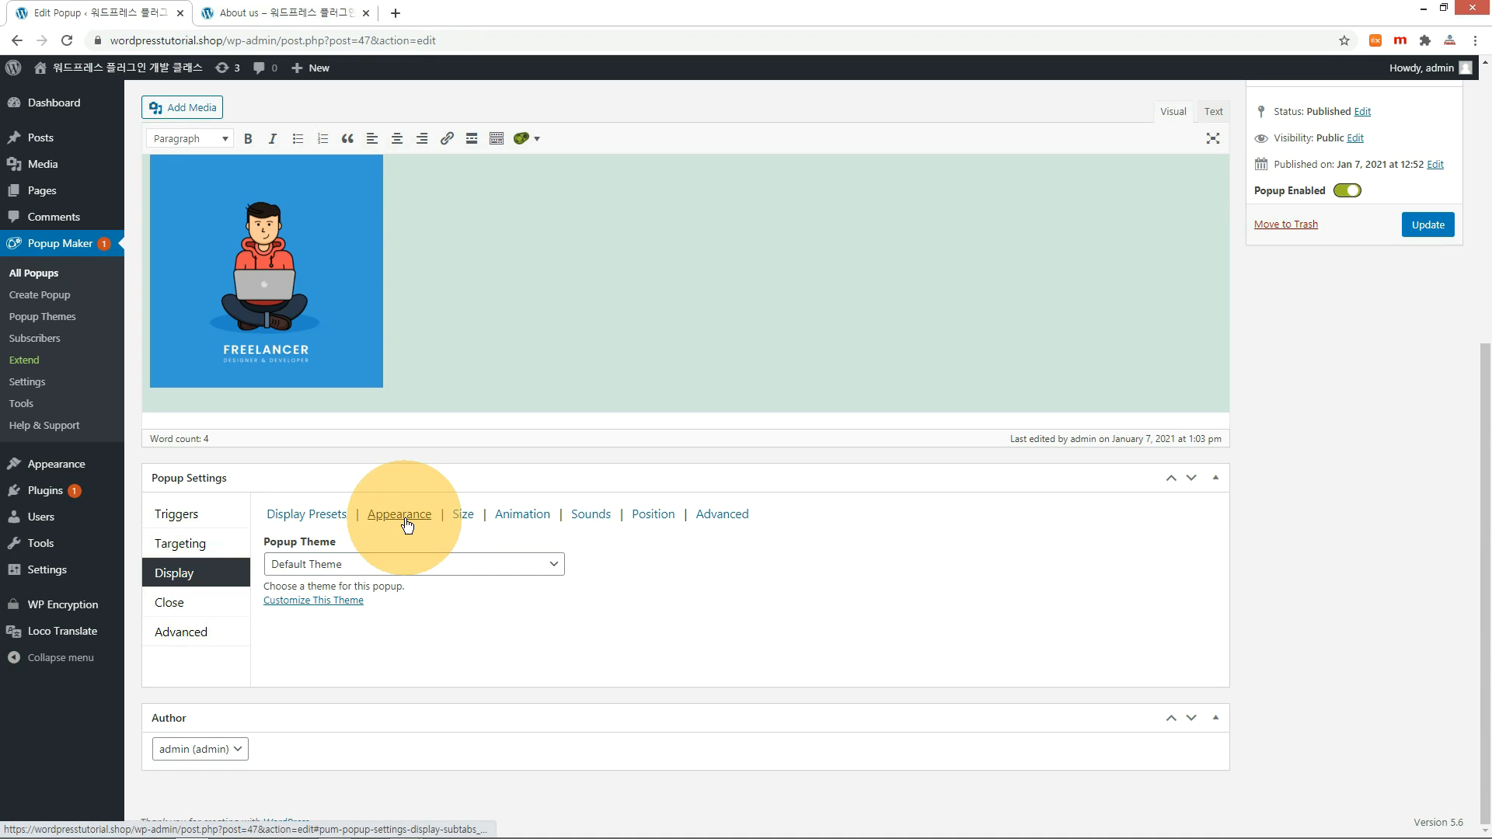
{"action": "left_click", "coordinate": [411, 567]}
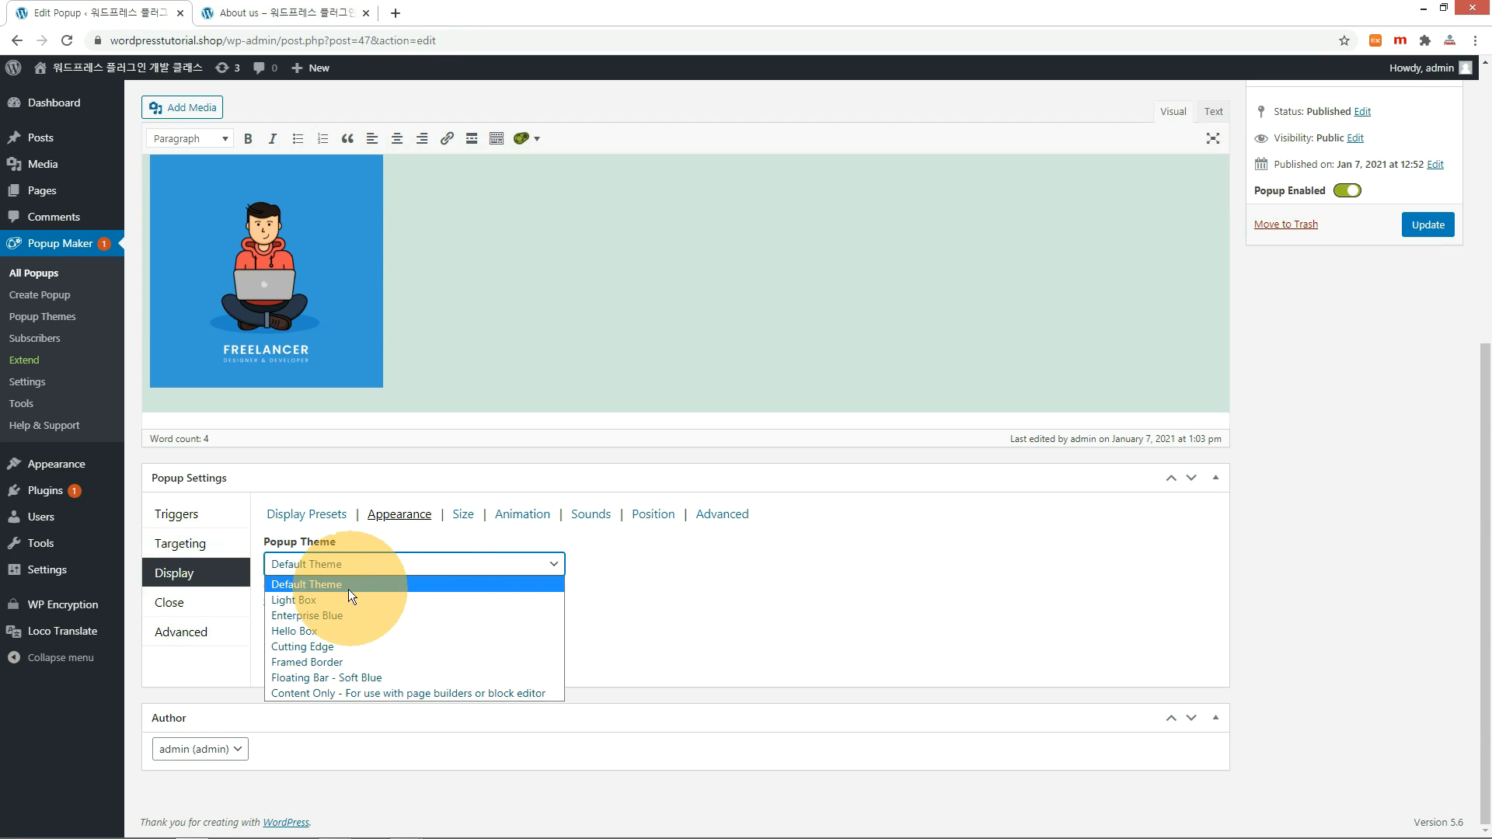
{"action": "left_click", "coordinate": [289, 600]}
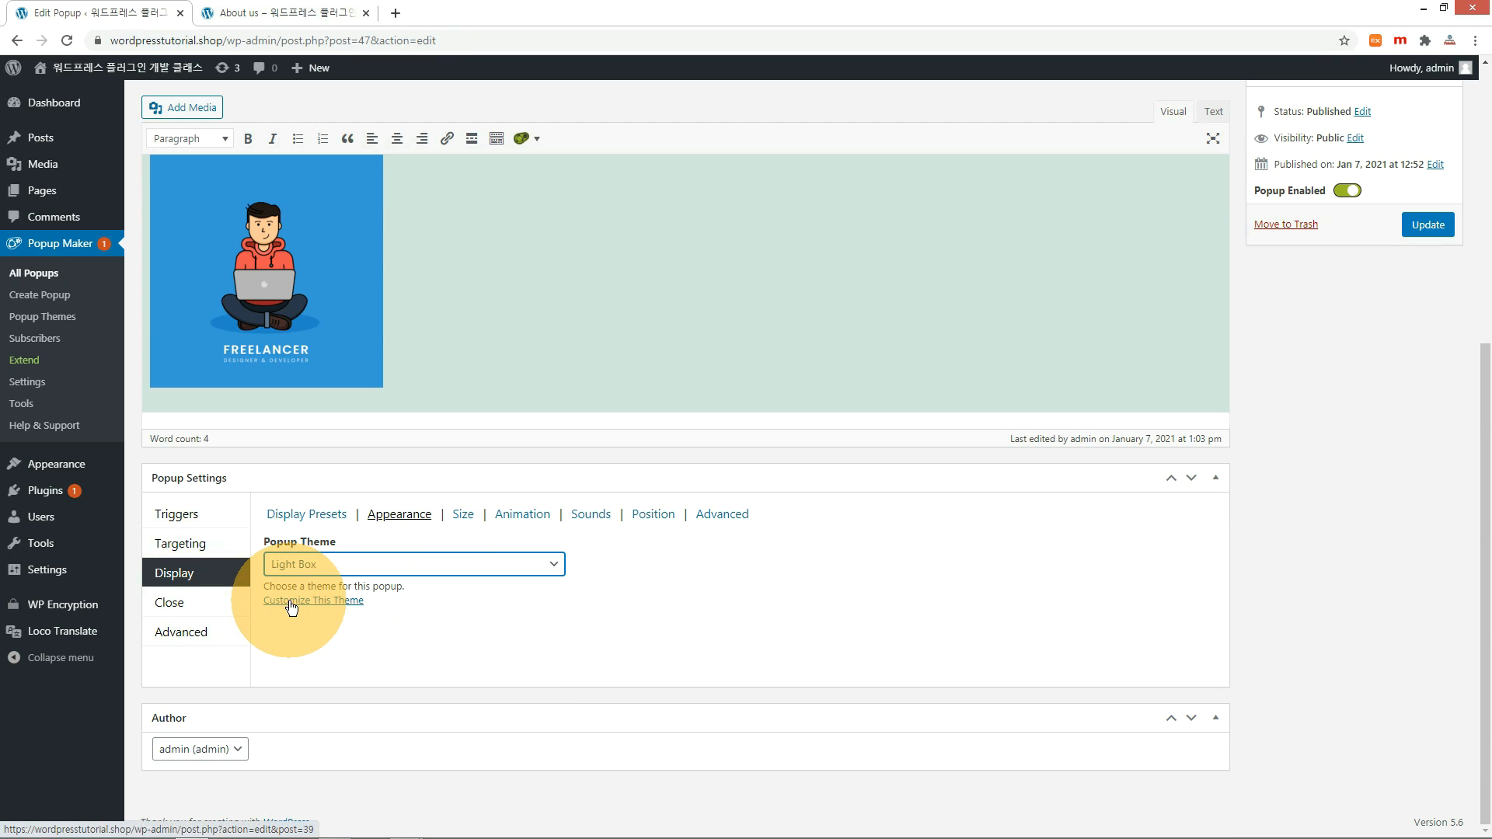
{"action": "left_click", "coordinate": [1435, 227]}
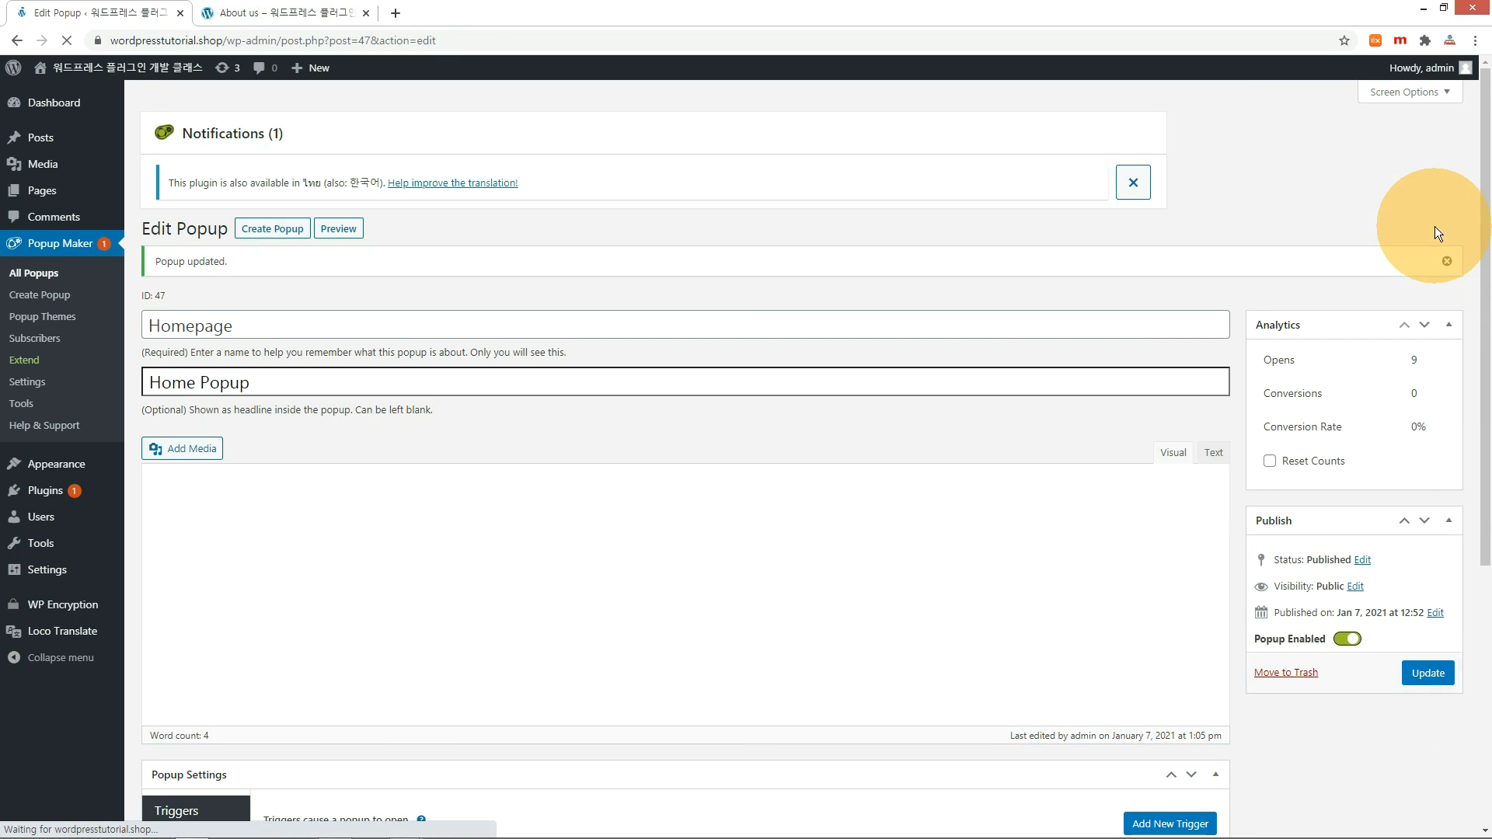
{"action": "left_click", "coordinate": [246, 19]}
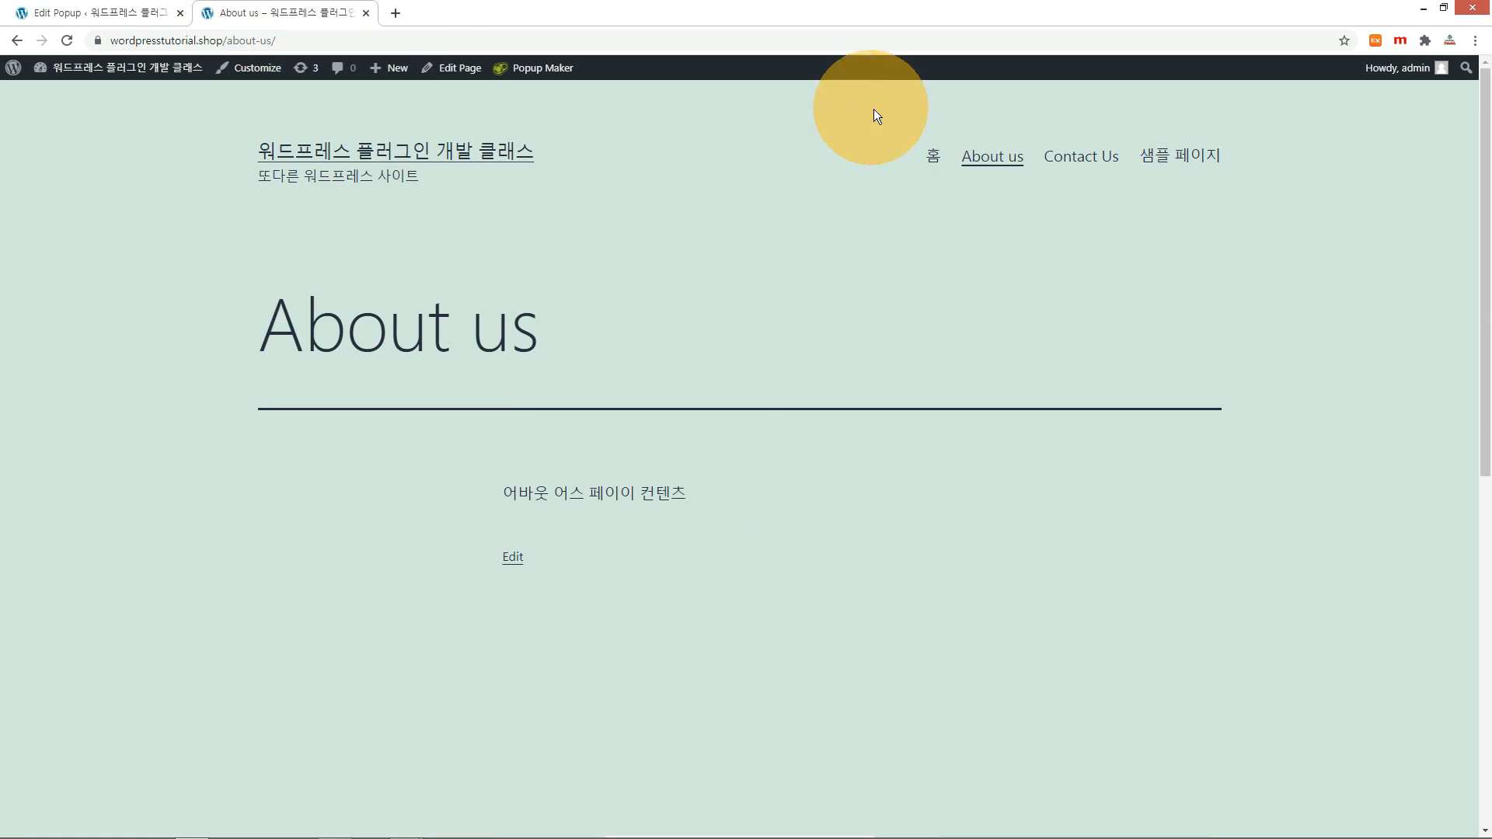
{"action": "left_click", "coordinate": [931, 159]}
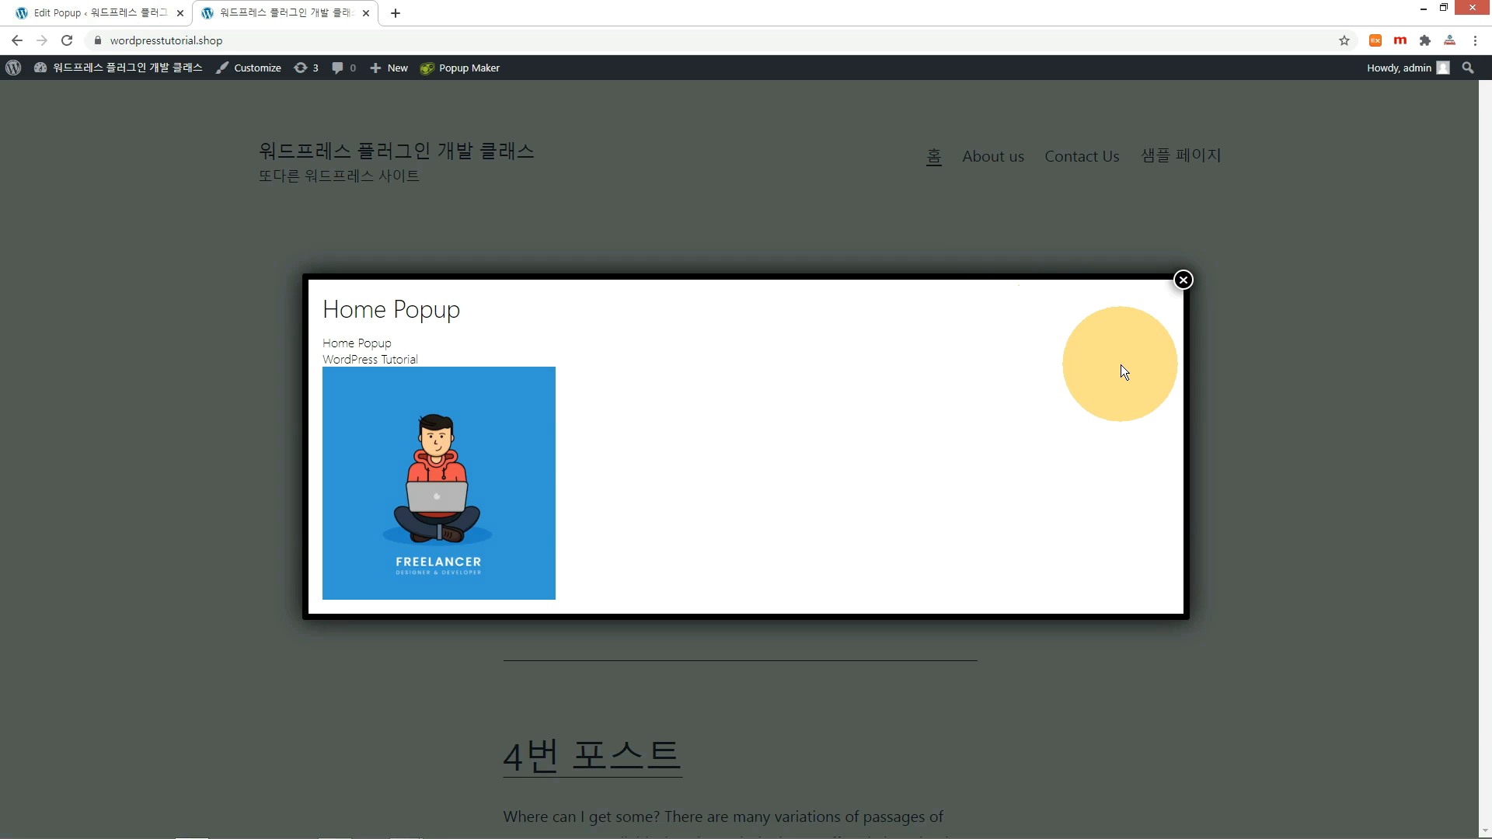
- Change the popup's theme to Cutting Edge, update the popup and reload the site's home page to check it
{"action": "left_click", "coordinate": [54, 10]}
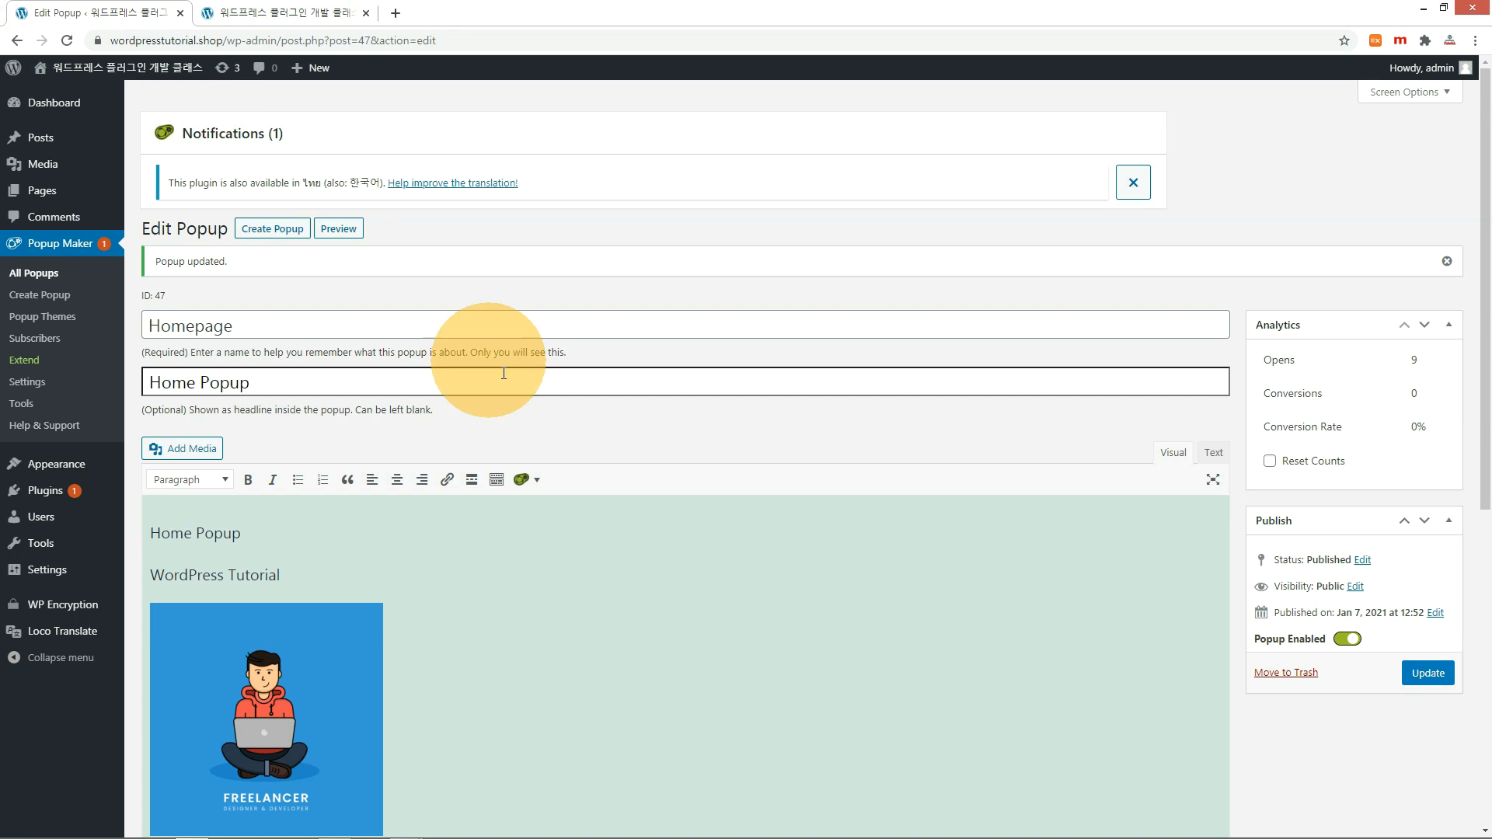
{"action": "scroll", "coordinate": [500, 373], "scroll_direction": "down", "scroll_amount": 5}
{"action": "left_click", "coordinate": [174, 503]}
{"action": "left_click", "coordinate": [397, 444]}
{"action": "left_click", "coordinate": [475, 570]}
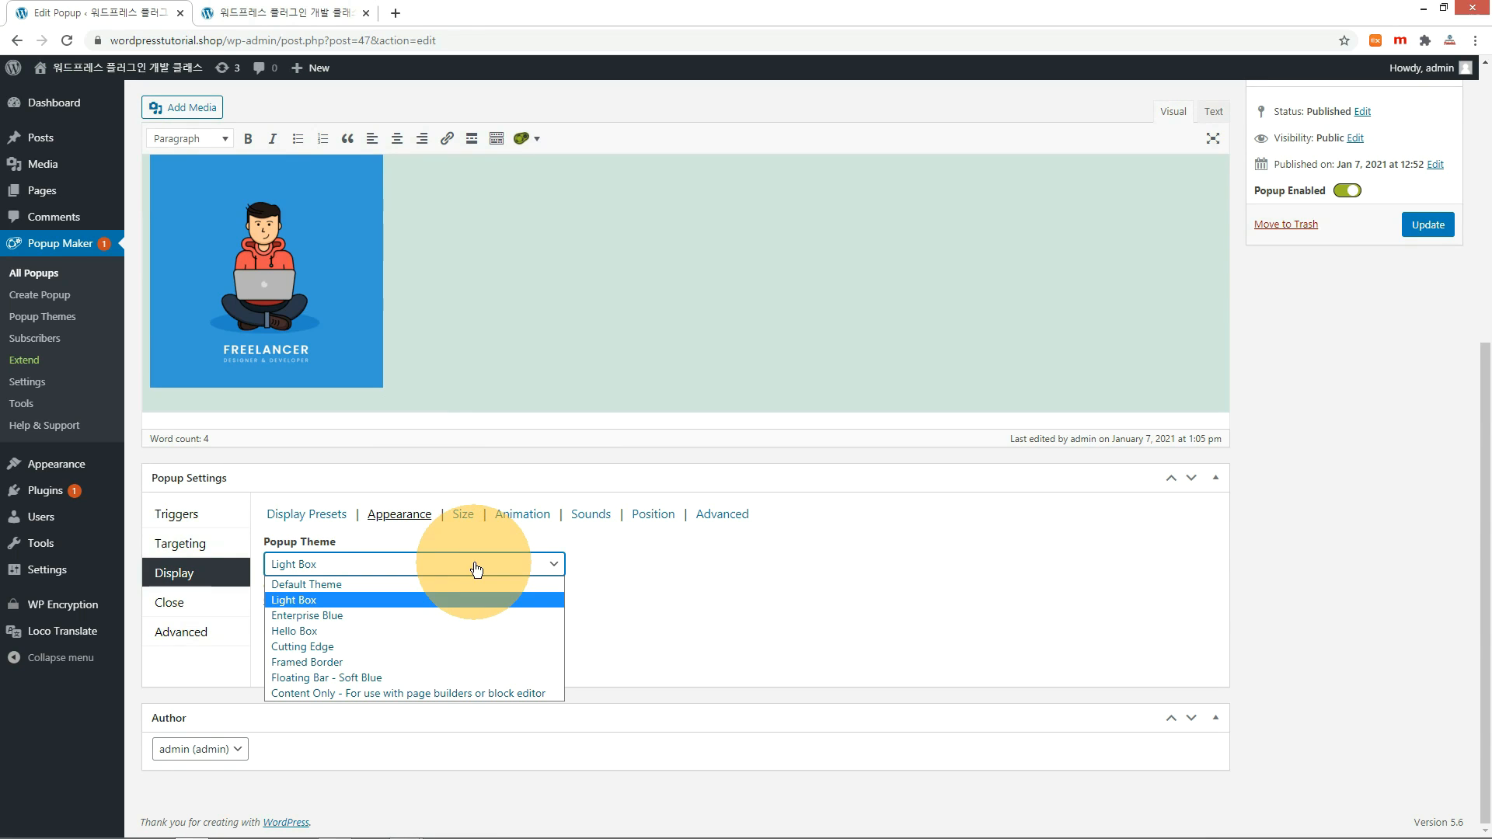
{"action": "left_click", "coordinate": [366, 646]}
{"action": "left_click", "coordinate": [1428, 225]}
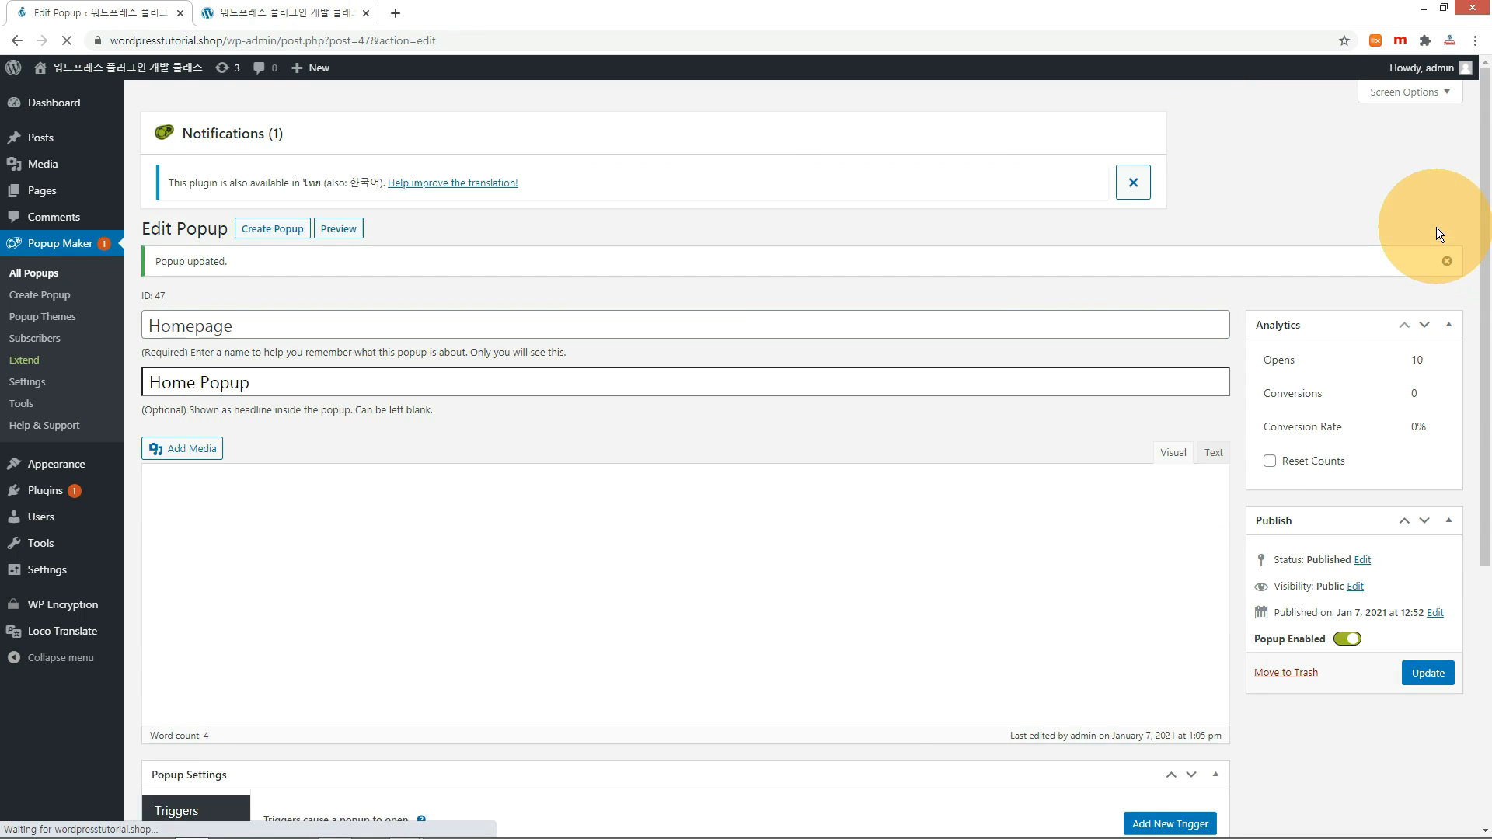
{"action": "key", "text": "ctrl+Tab"}
{"action": "left_click", "coordinate": [67, 41]}
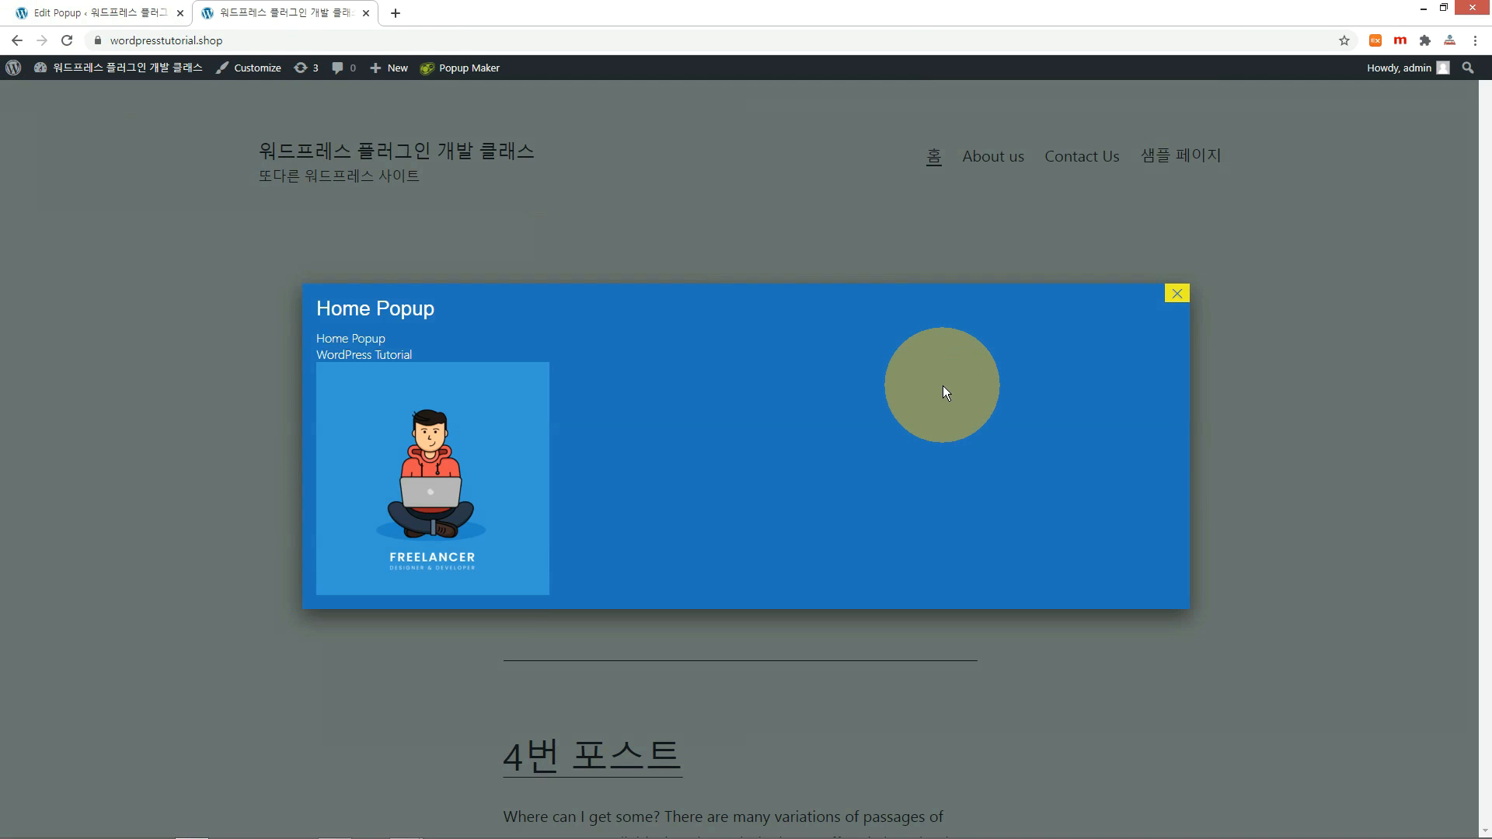
- Open the Cutting Edge popup theme for editing and increase its container padding
{"action": "key", "text": "ctrl+Tab"}
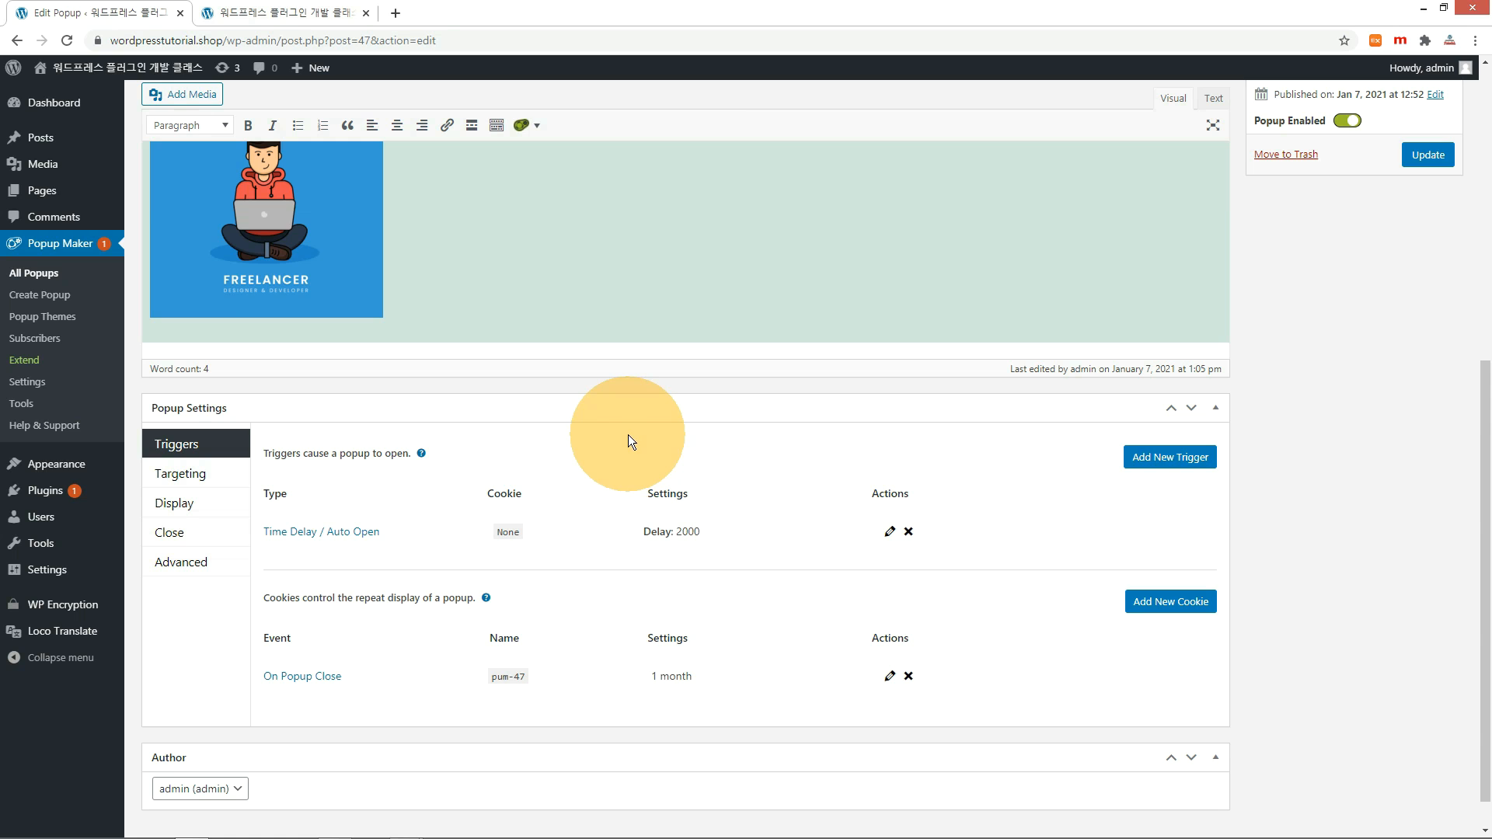
{"action": "left_click", "coordinate": [55, 320]}
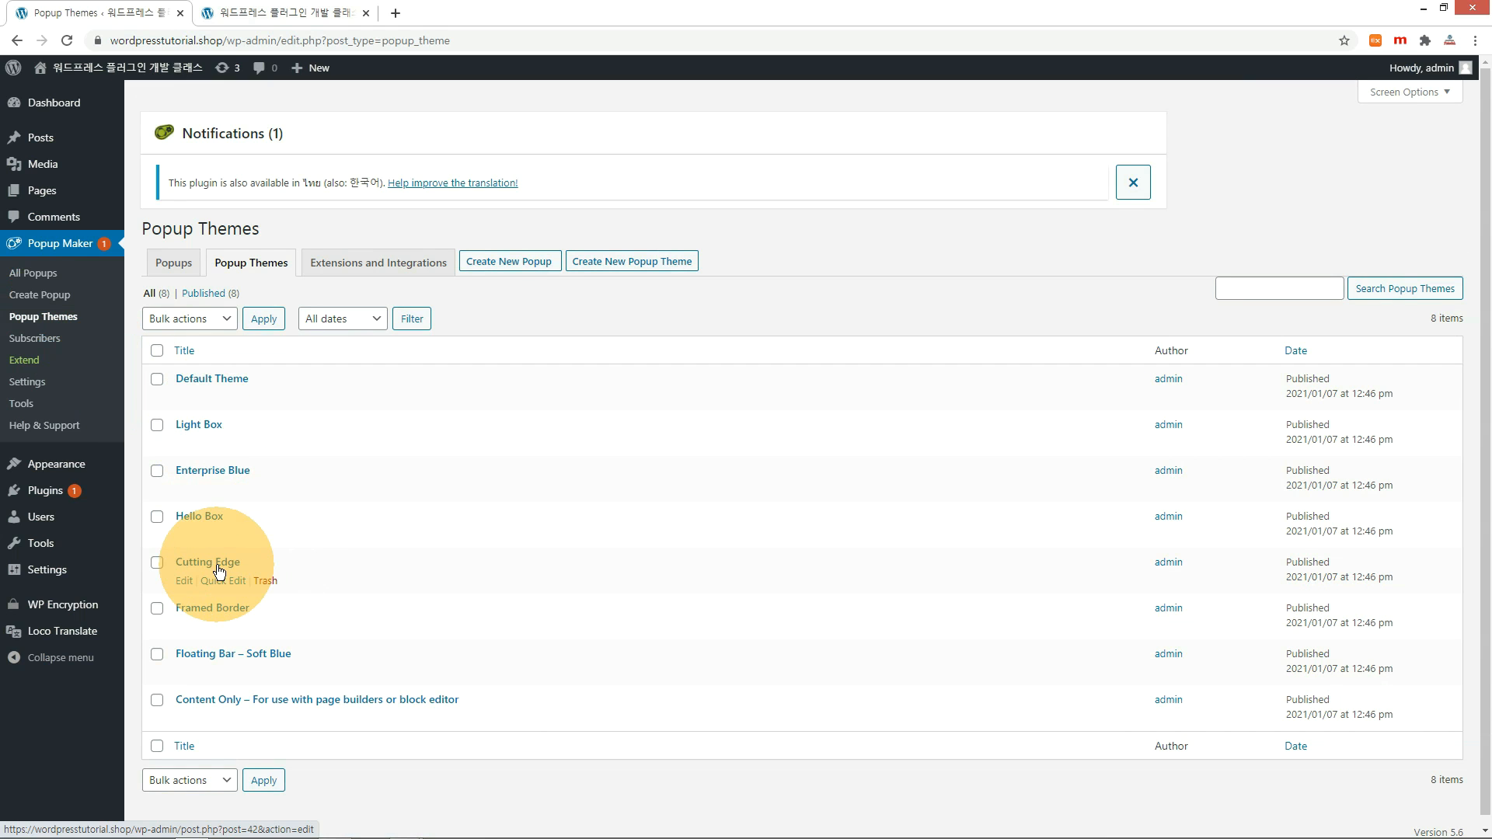
{"action": "left_click", "coordinate": [184, 579]}
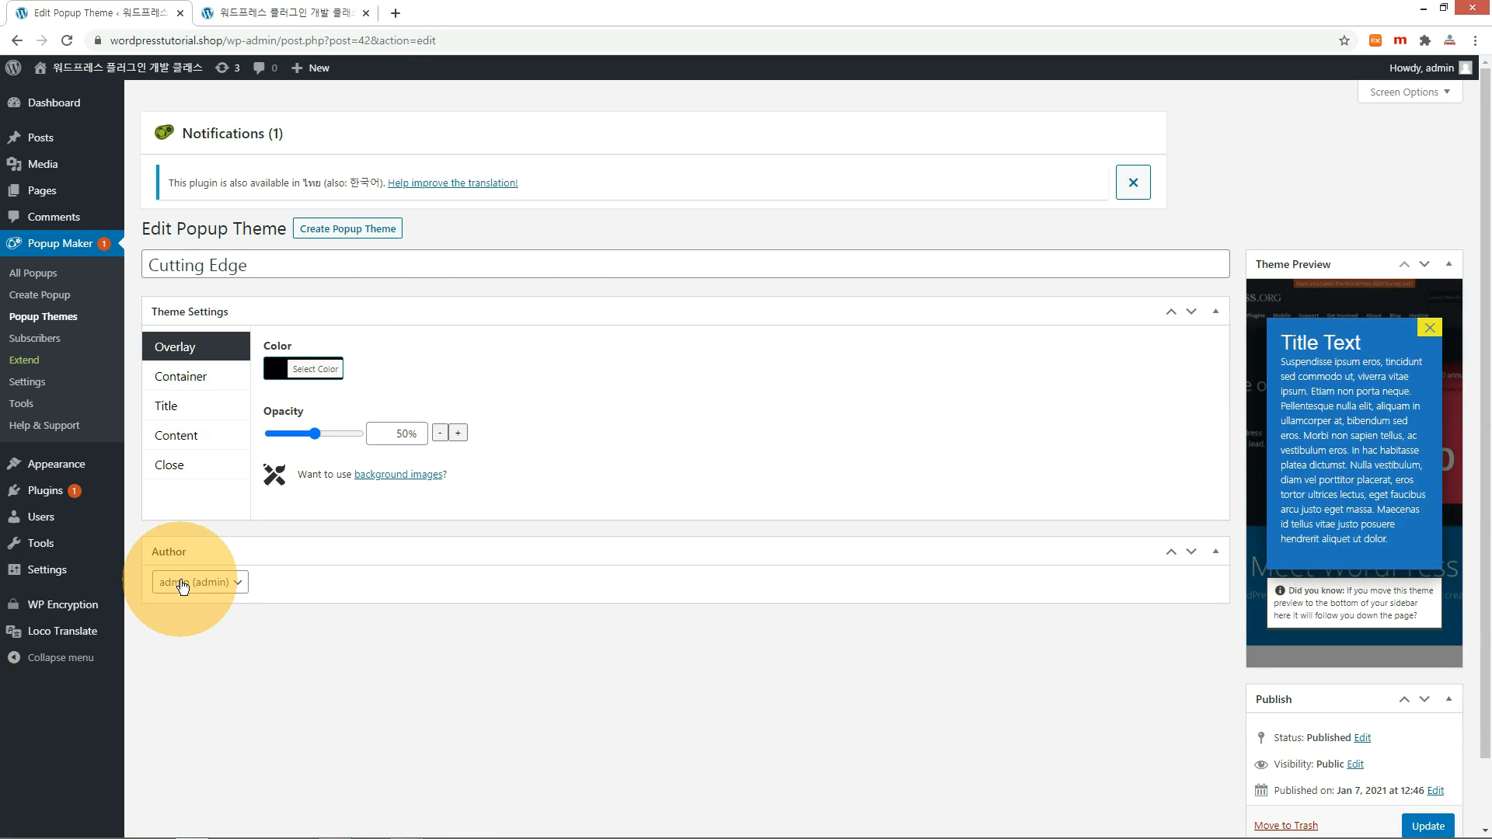
{"action": "left_click", "coordinate": [169, 407]}
{"action": "left_click", "coordinate": [176, 378]}
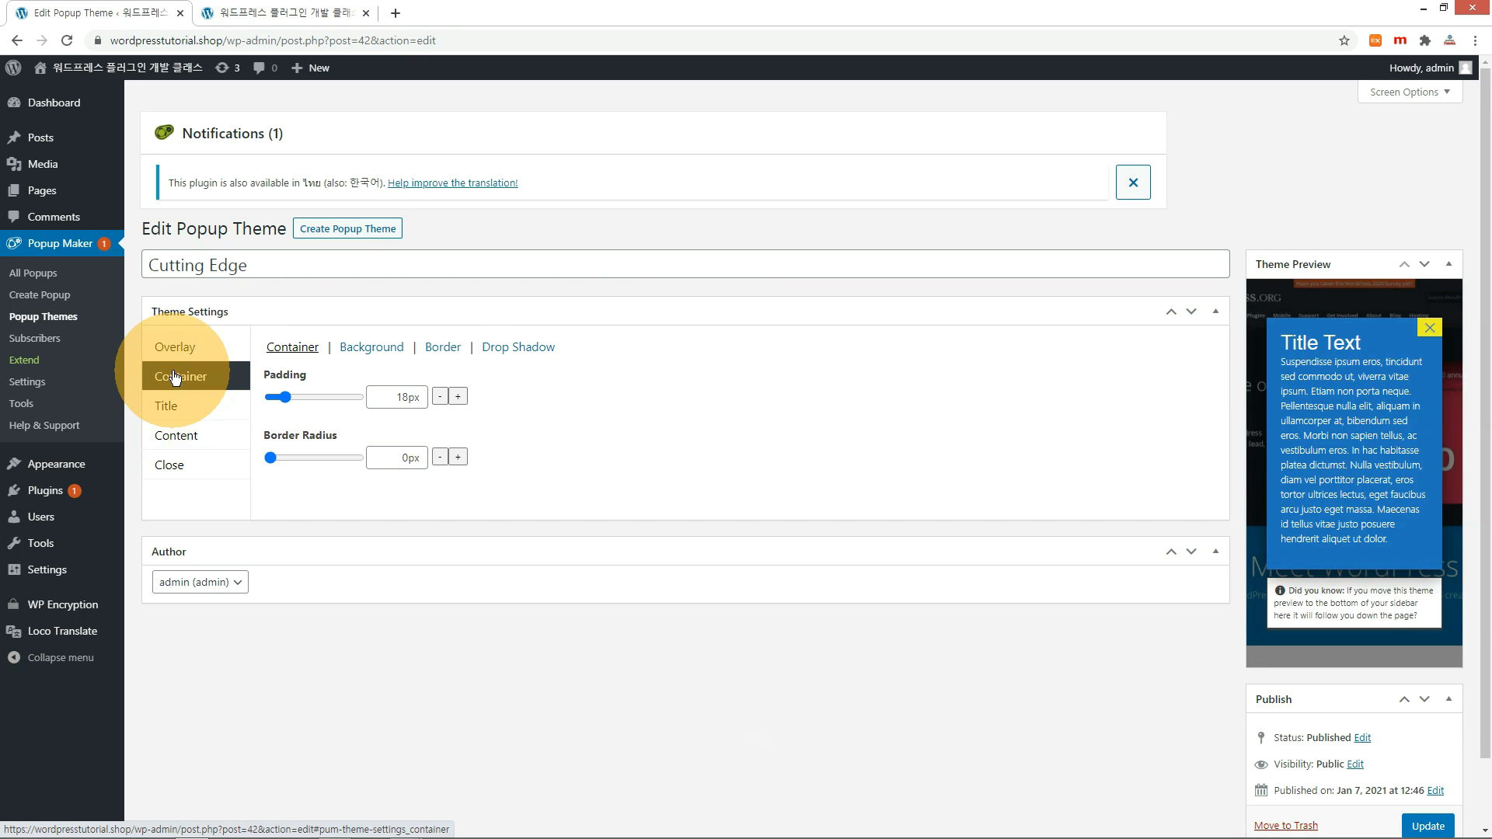
{"action": "left_click", "coordinate": [399, 397]}
{"action": "key", "text": "BackSpace"}
{"action": "type", "text": "5"}
- Set the Cutting Edge theme's overlay opacity to 84% and its colour to yellow #eeee22, and update the theme
{"action": "left_click", "coordinate": [233, 364]}
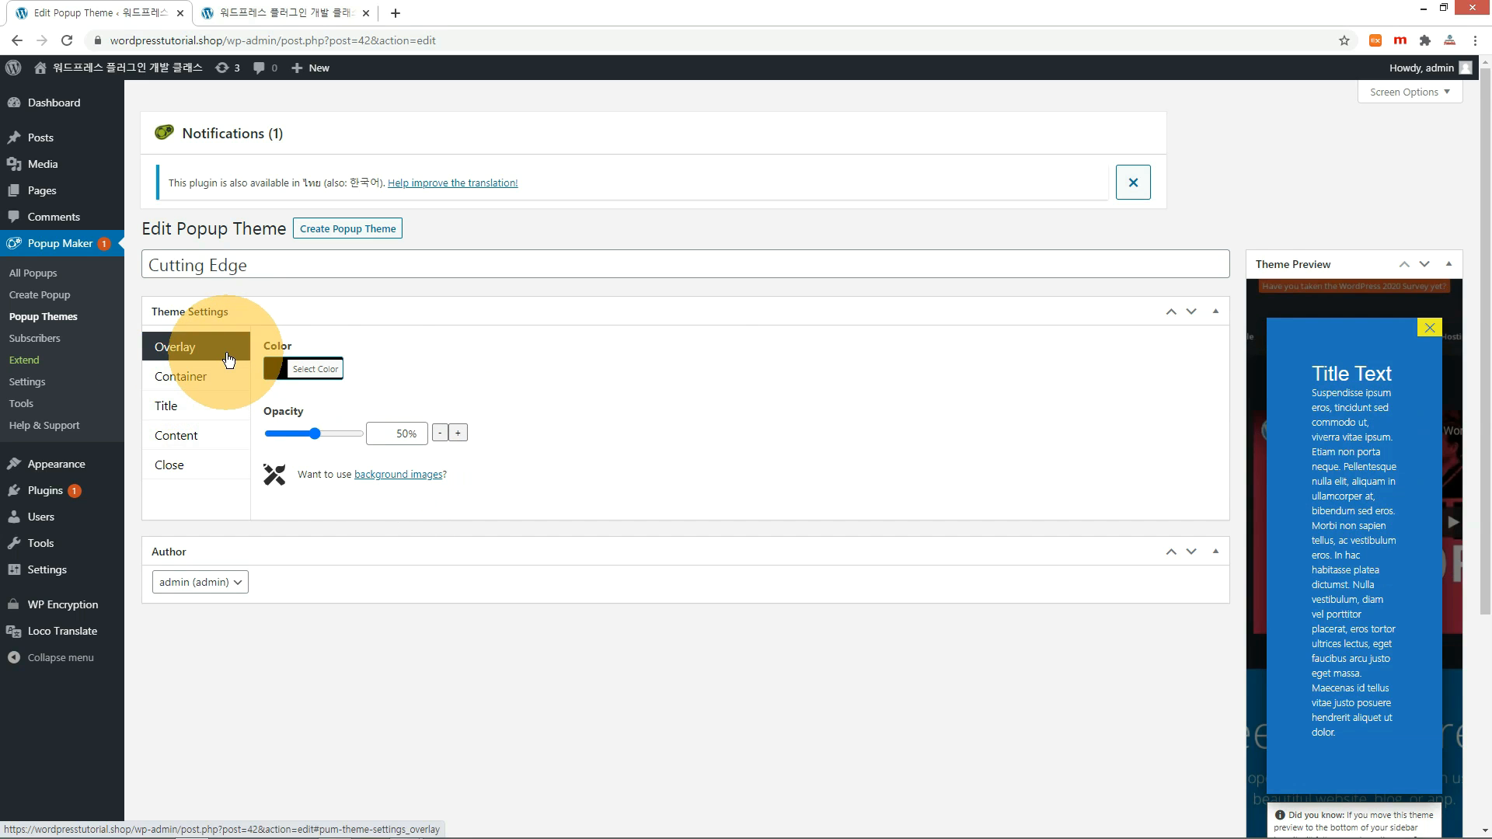
{"action": "left_click_drag", "start_coordinate": [303, 434], "coordinate": [344, 433]}
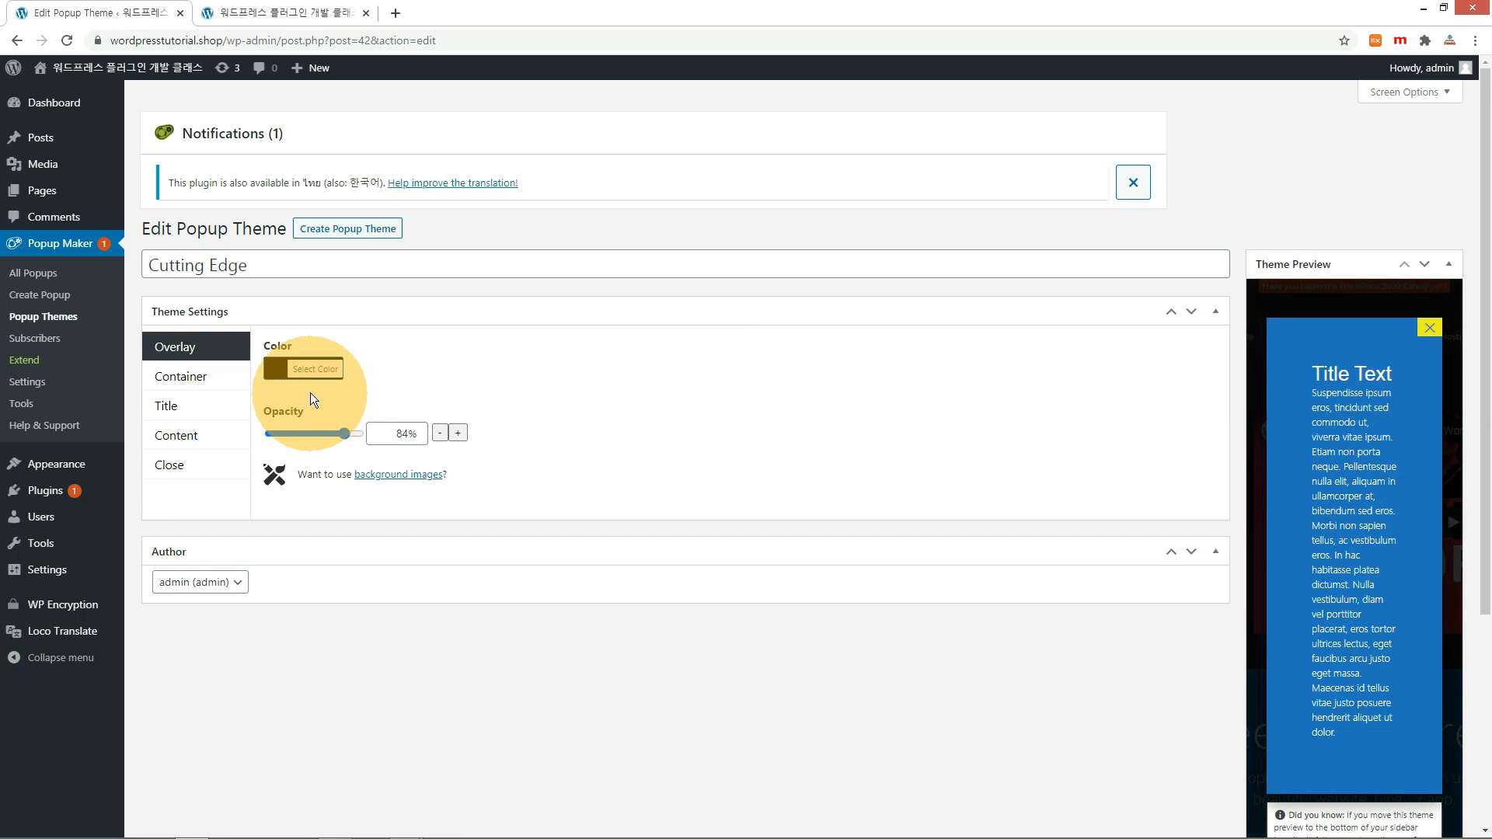
{"action": "left_click", "coordinate": [311, 369]}
{"action": "left_click", "coordinate": [352, 573]}
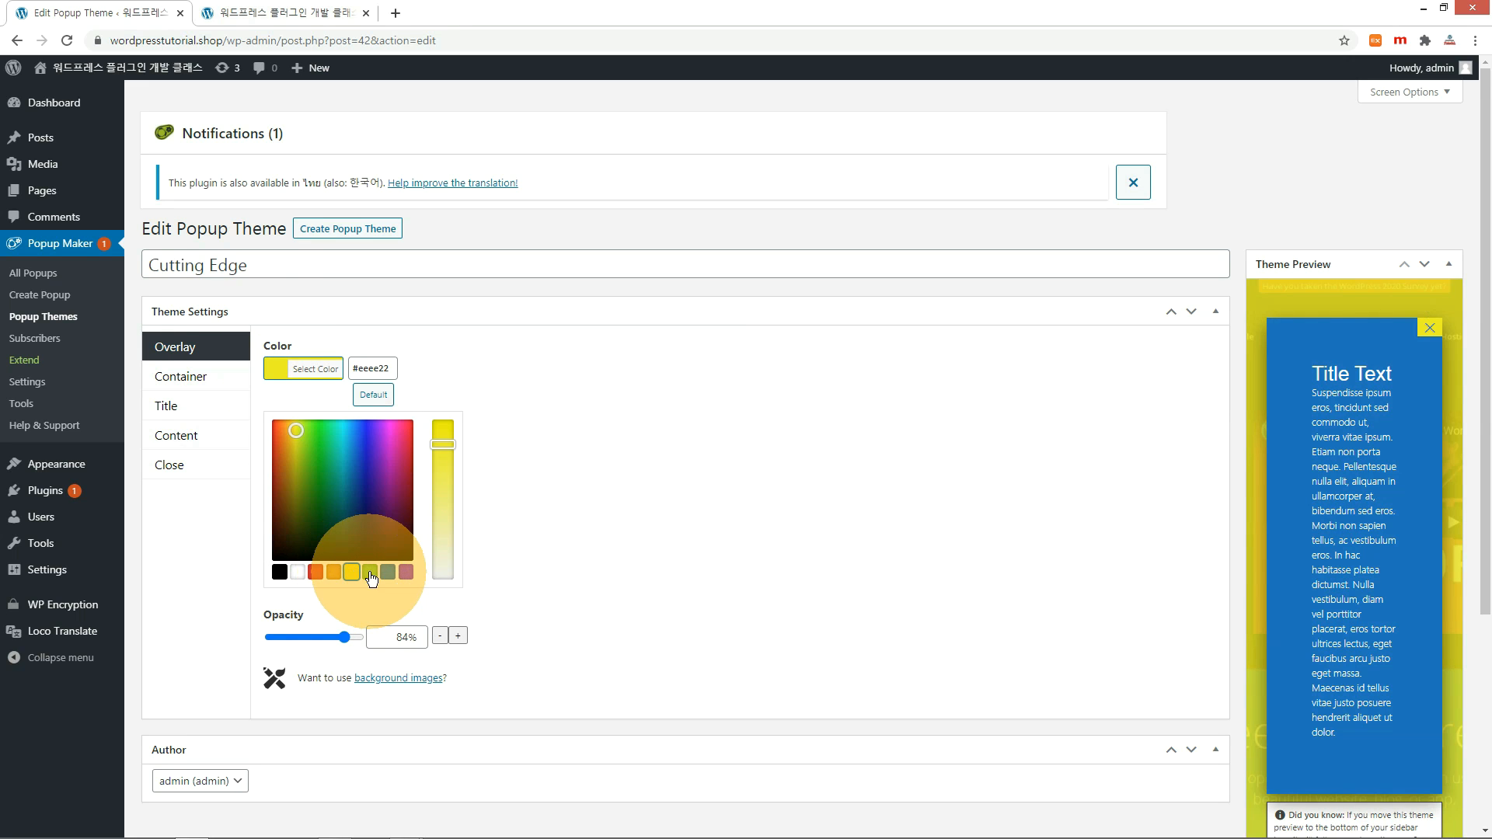
{"action": "scroll", "coordinate": [839, 581], "scroll_direction": "down", "scroll_amount": 4}
{"action": "left_click", "coordinate": [1425, 747]}
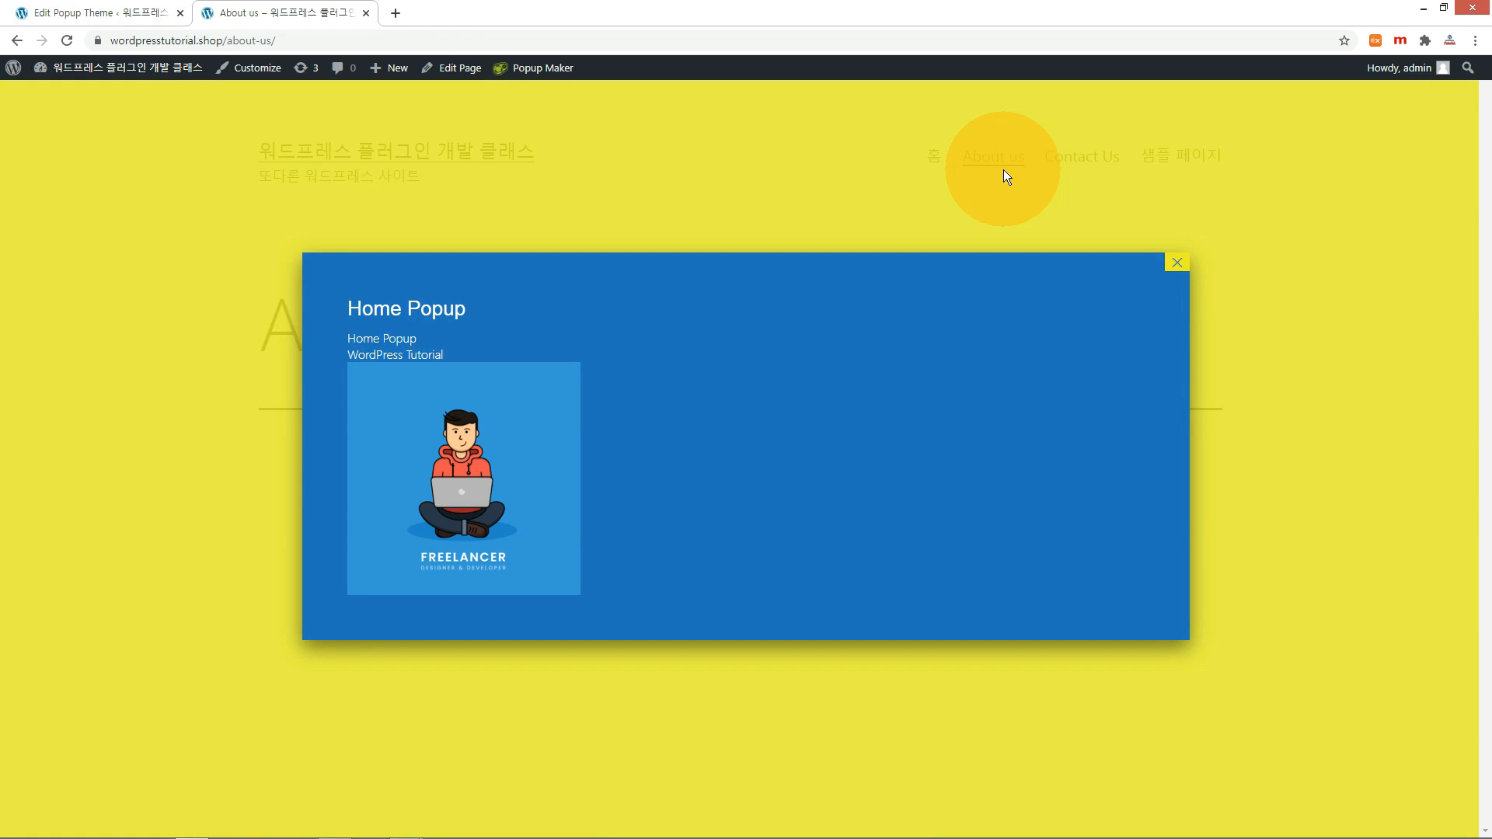
- Switch the popup to the Light Box theme and the Tiny - 30% size, update it and check the site's home page
{"action": "left_click", "coordinate": [531, 572]}
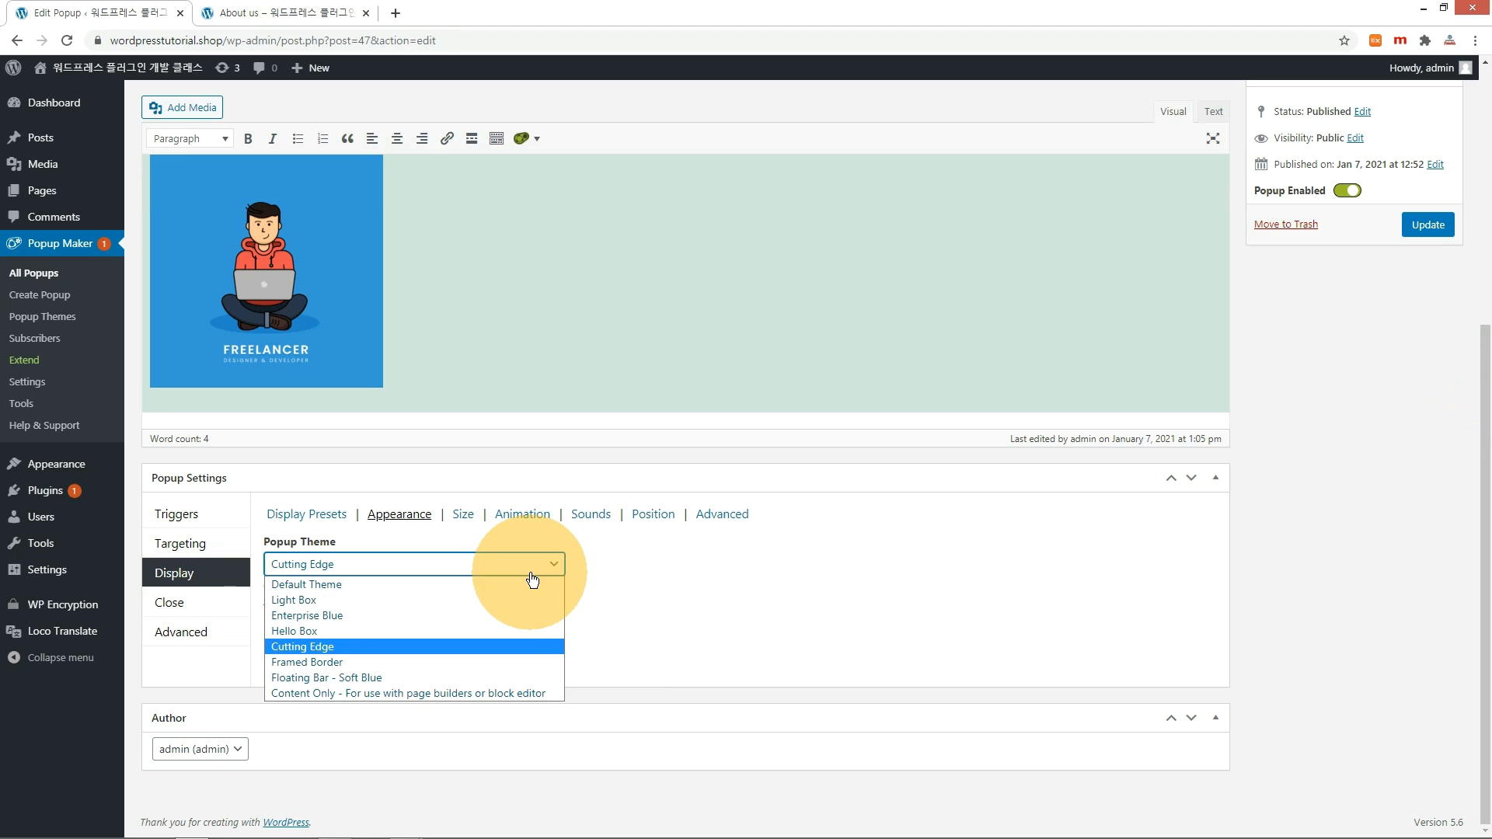
{"action": "left_click", "coordinate": [367, 600]}
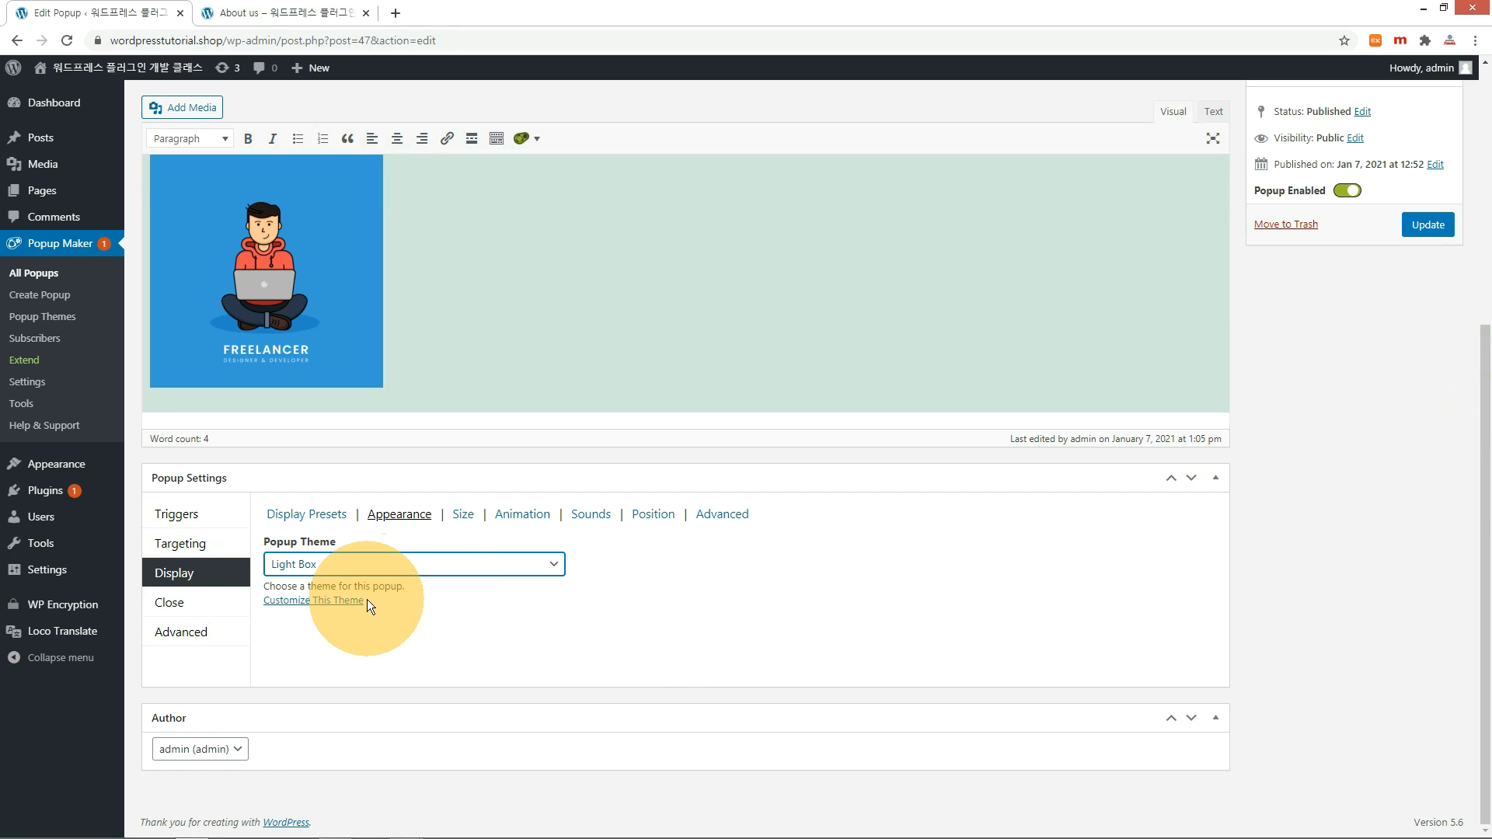
{"action": "left_click", "coordinate": [464, 519]}
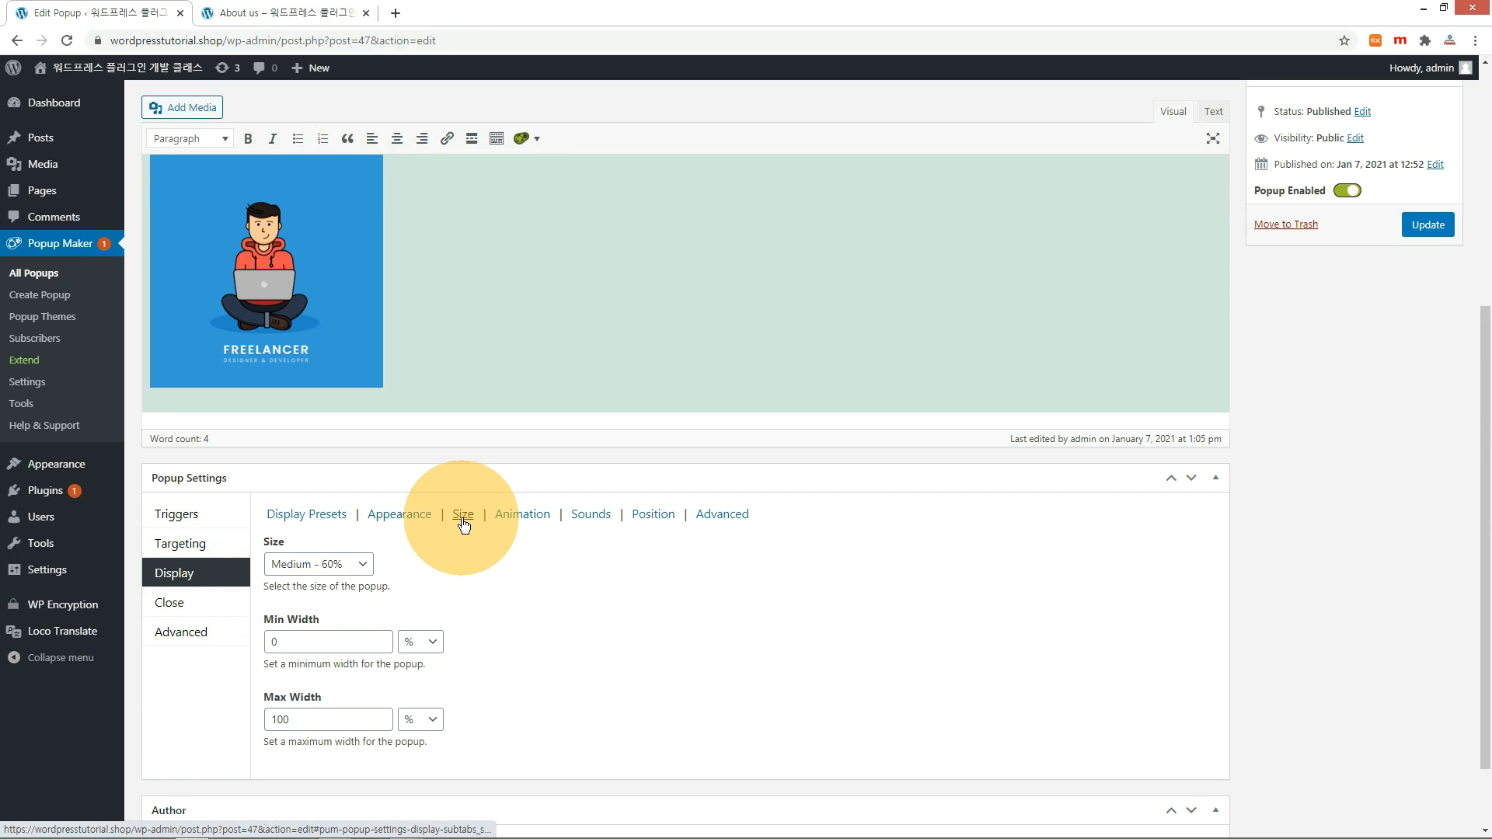
{"action": "left_click", "coordinate": [369, 567]}
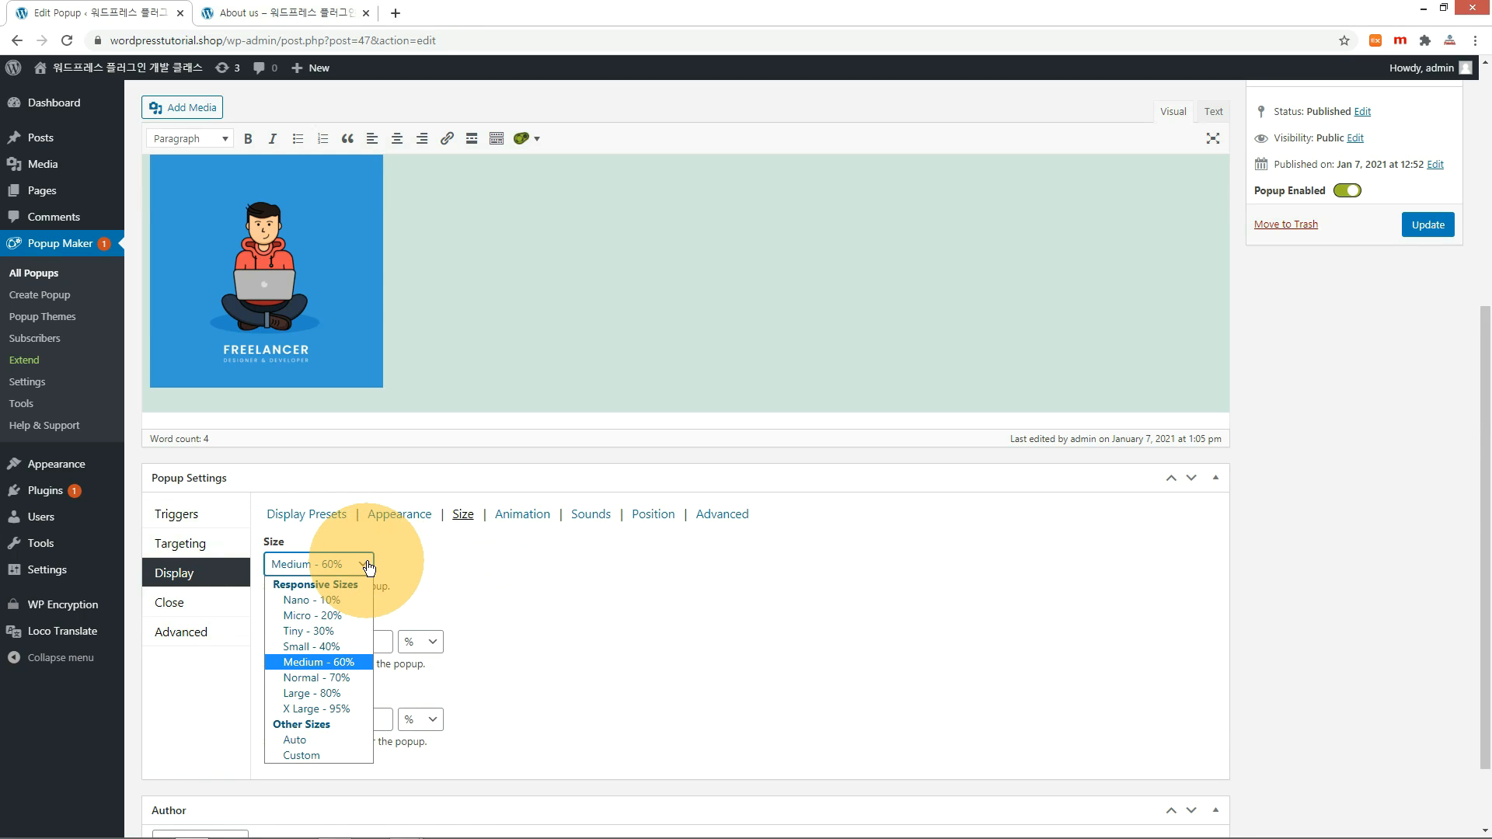
{"action": "left_click", "coordinate": [311, 631]}
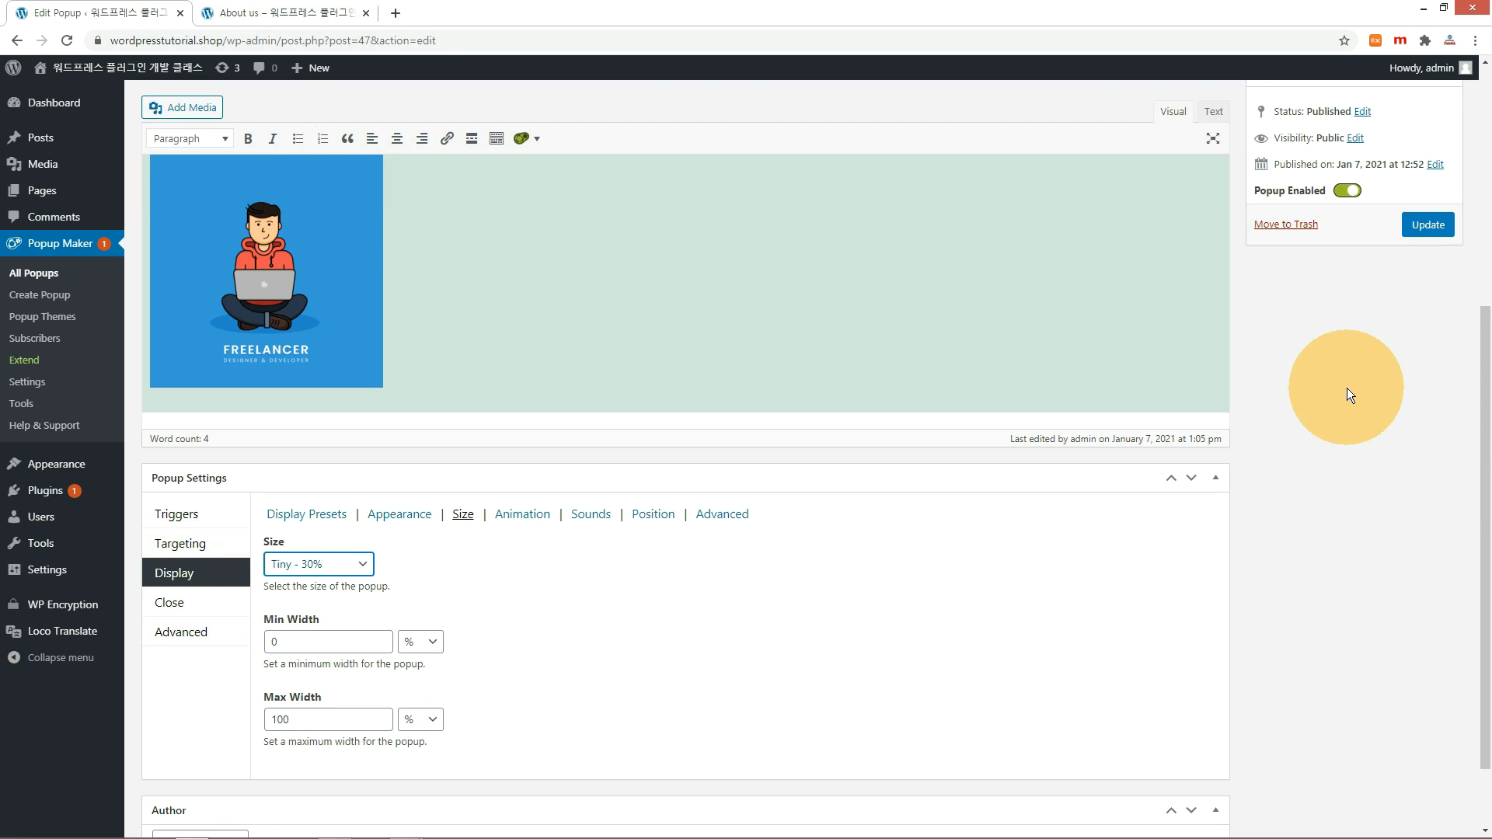
{"action": "left_click", "coordinate": [1443, 226]}
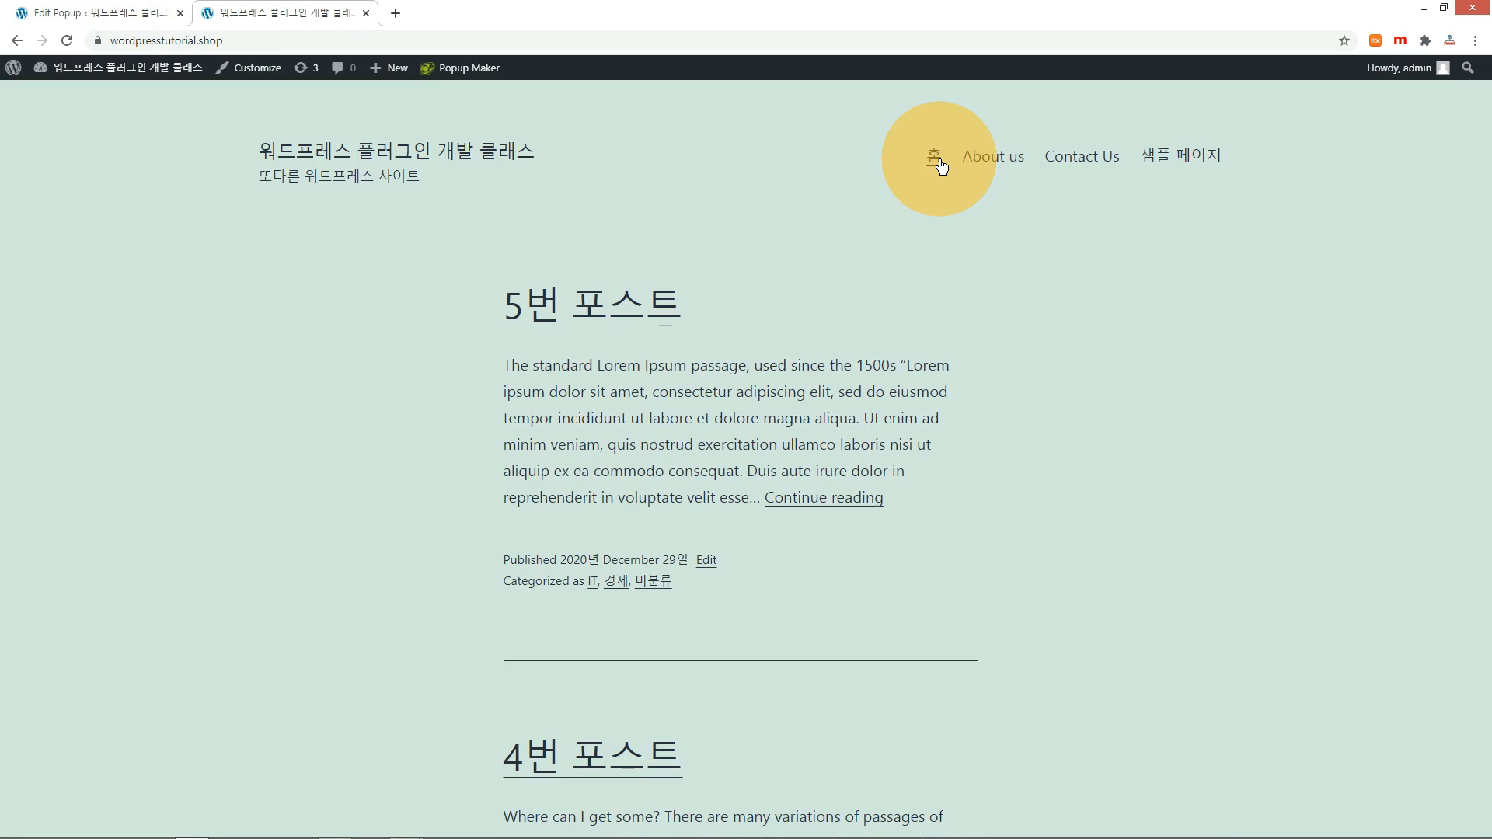
{"action": "left_click", "coordinate": [937, 161]}
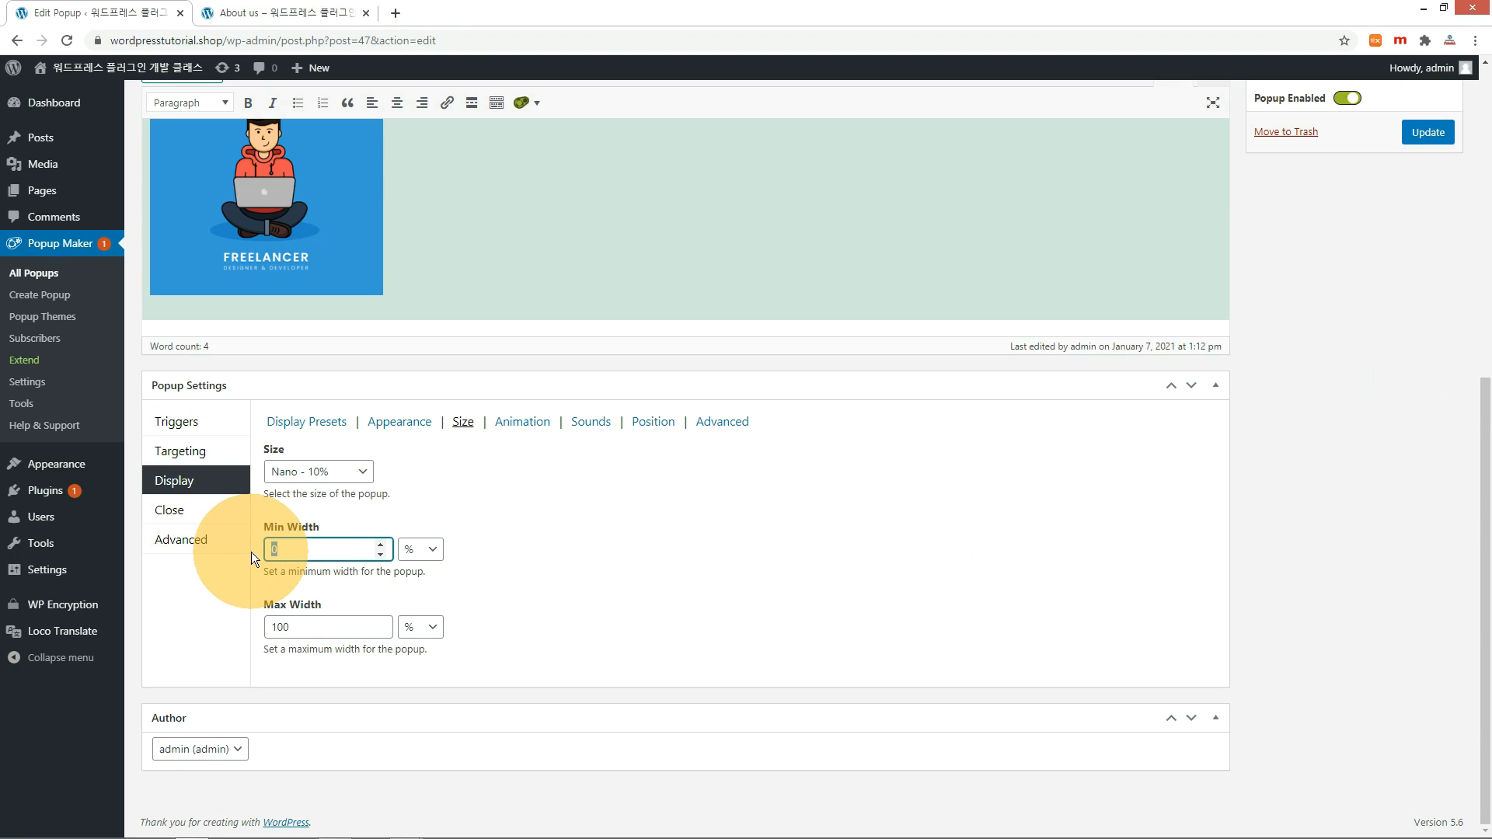
- Set the popup's minimum width to 20%, maximum width to 50% and size to X Large - 95%, and update the popup
{"action": "type", "text": "20"}
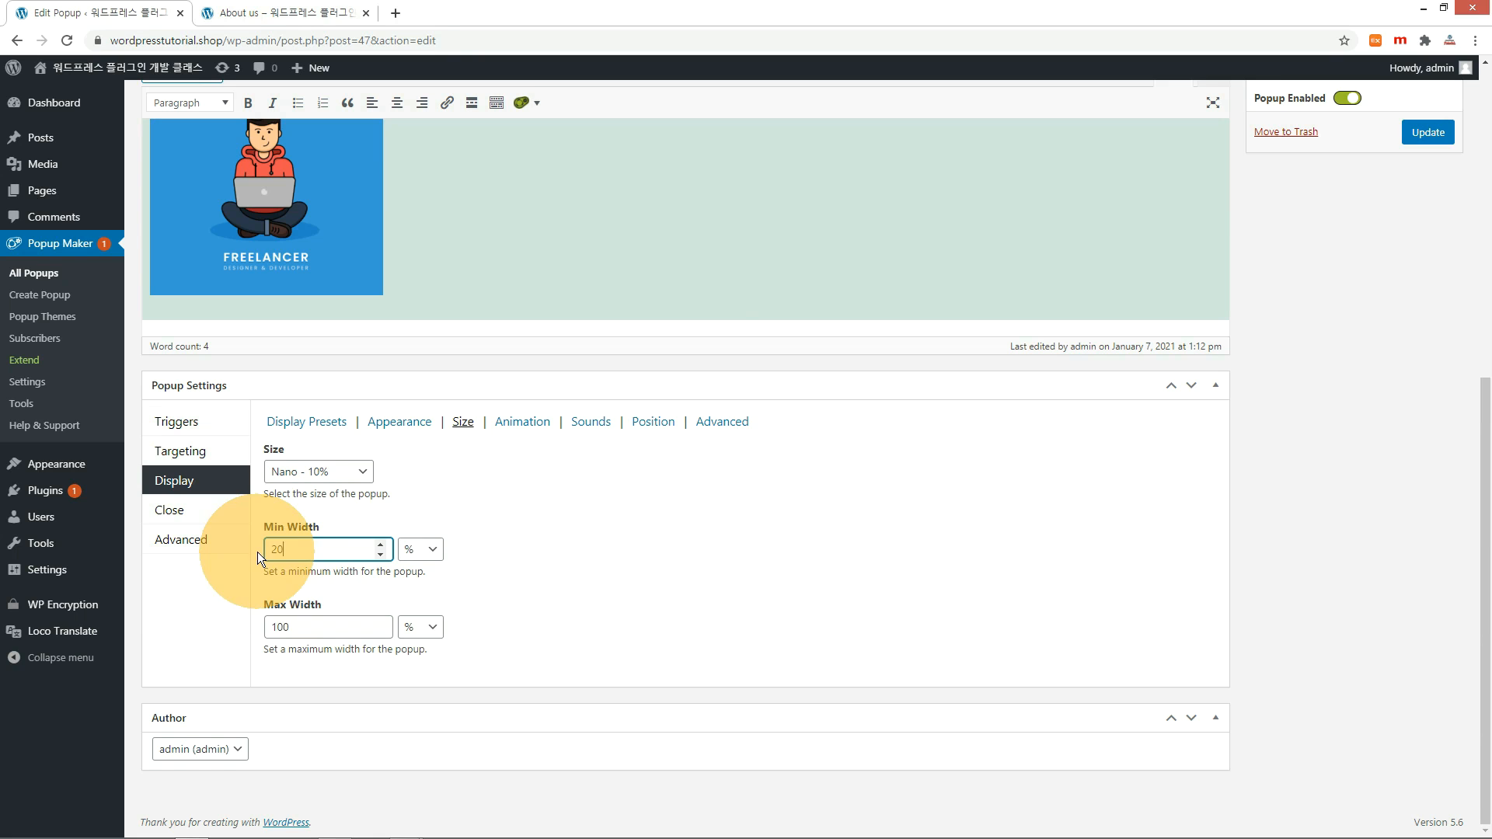
{"action": "left_click_drag", "start_coordinate": [313, 628], "coordinate": [269, 628]}
{"action": "type", "text": "50"}
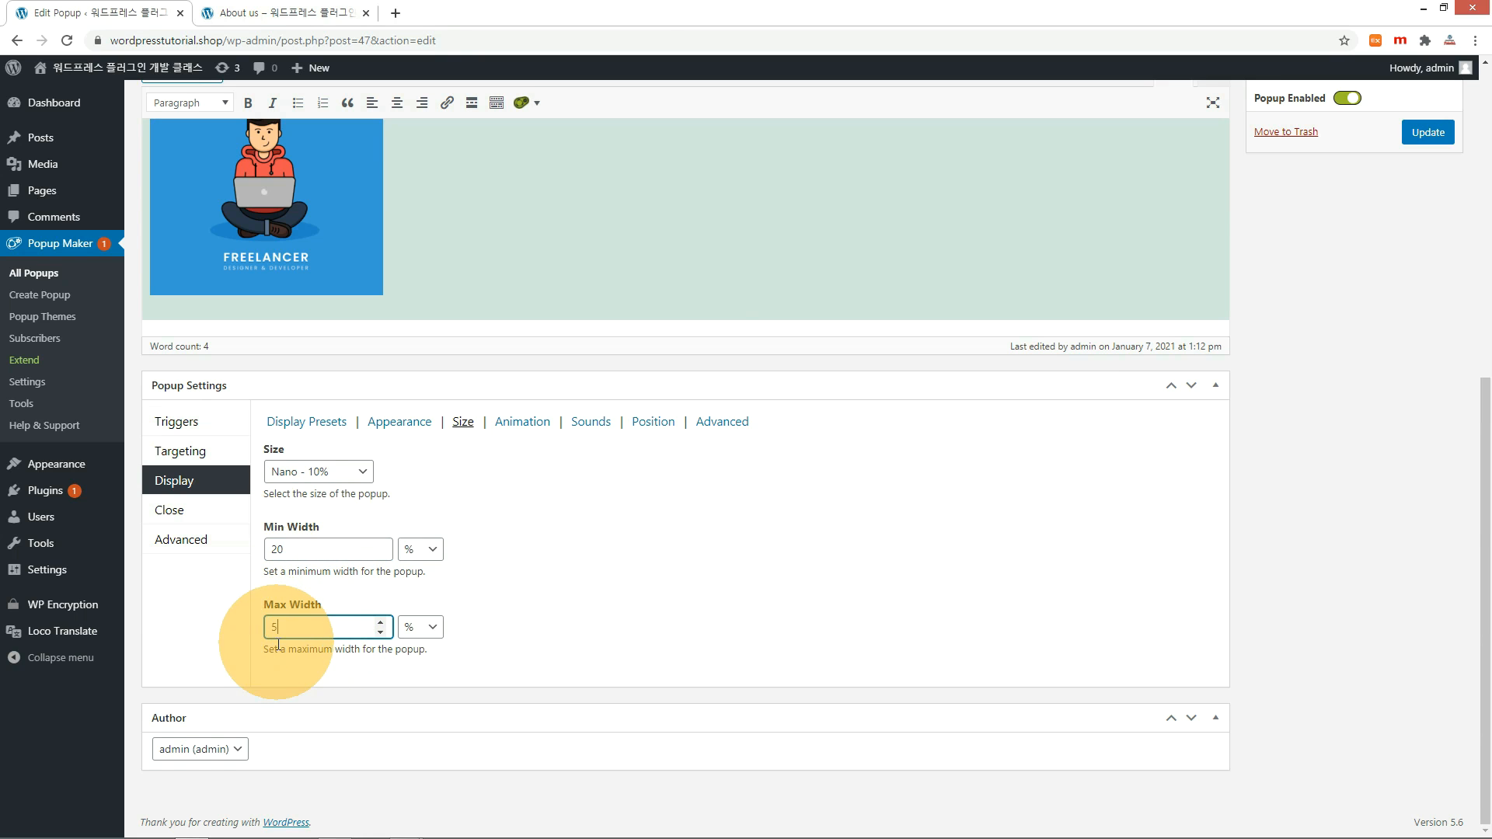
{"action": "left_click", "coordinate": [337, 471]}
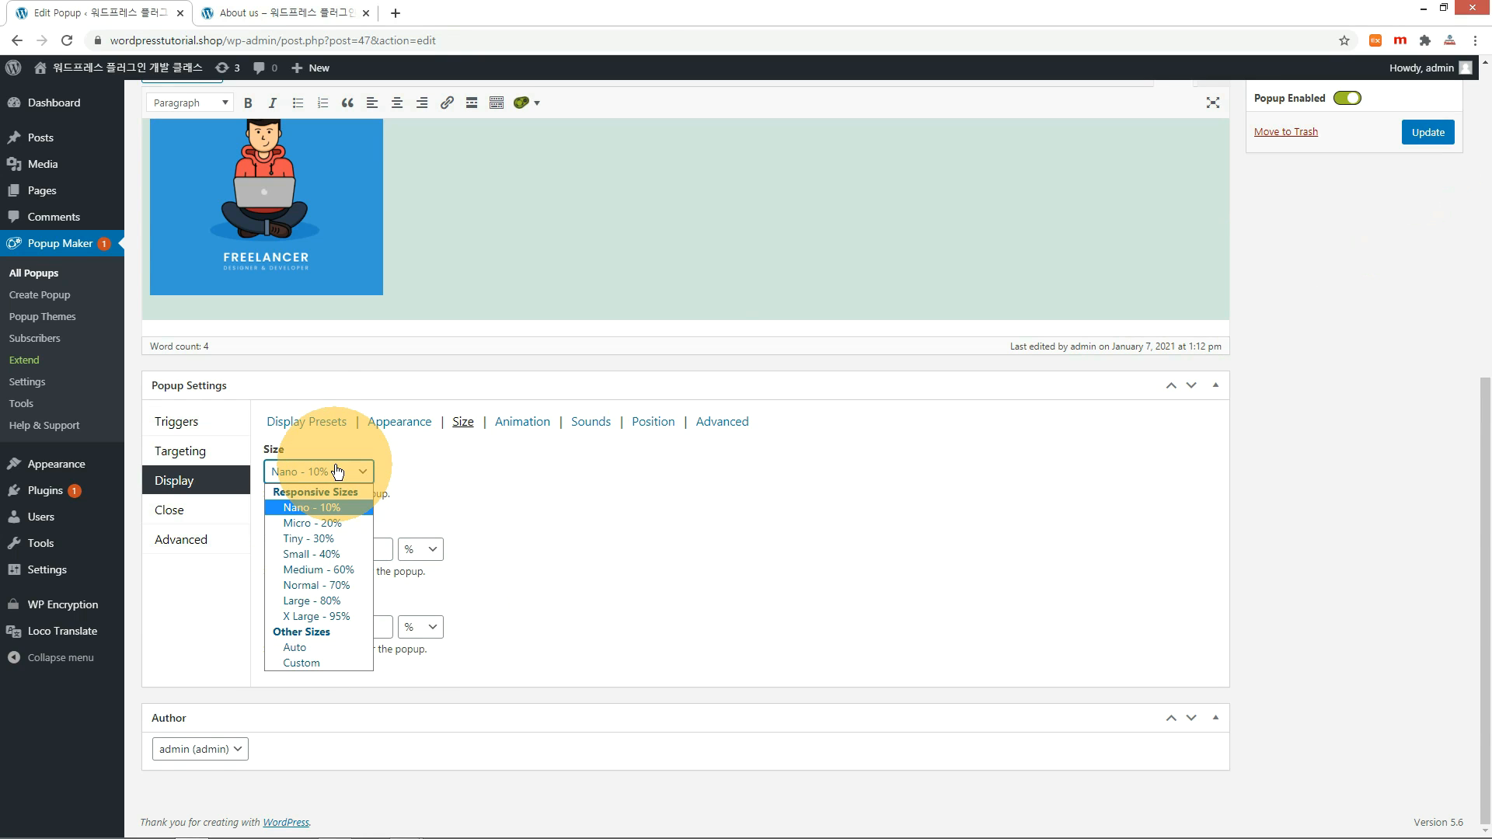
{"action": "left_click", "coordinate": [305, 615]}
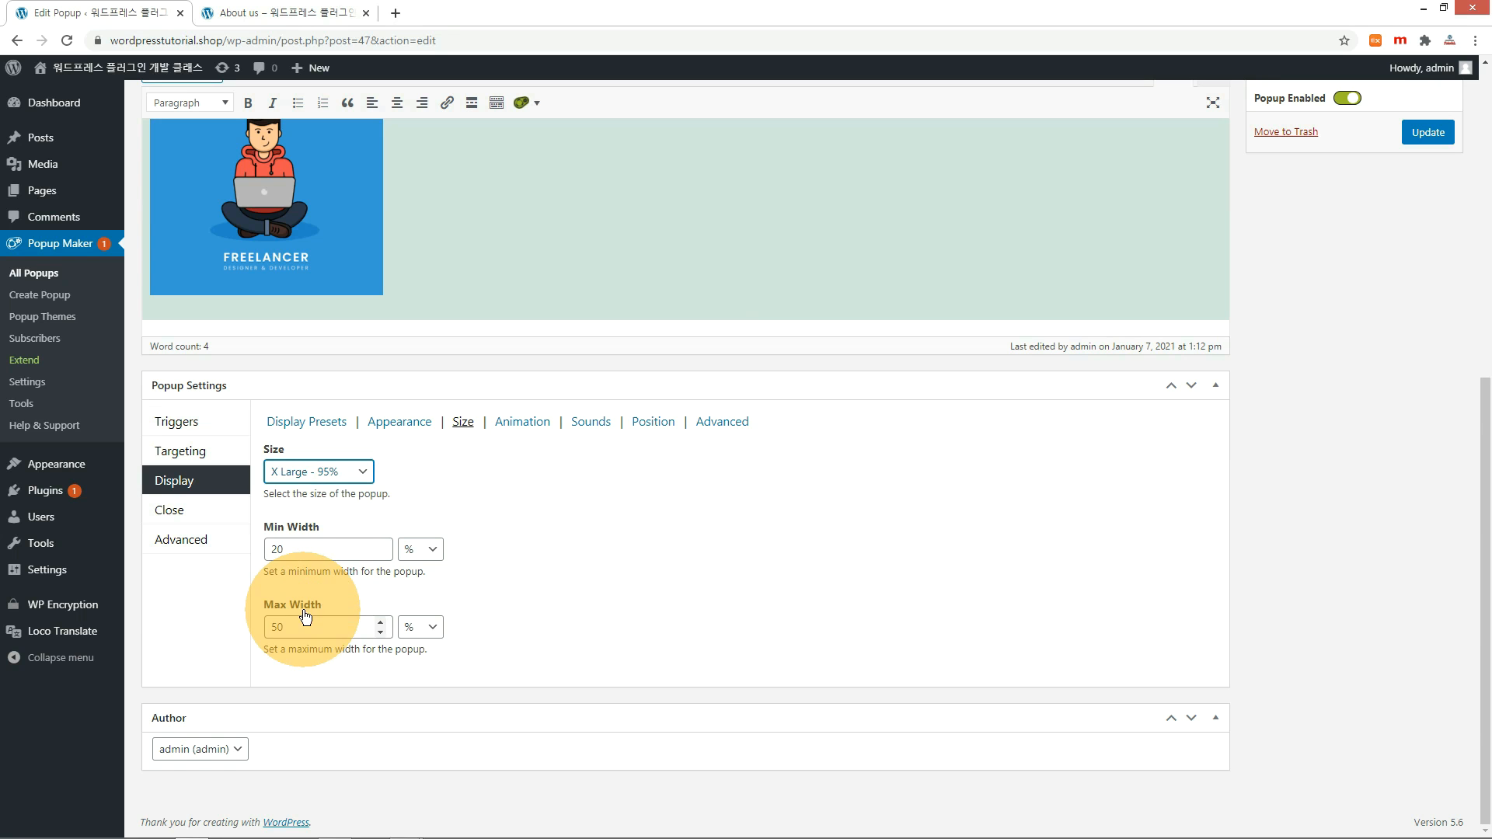
{"action": "left_click", "coordinate": [1428, 132]}
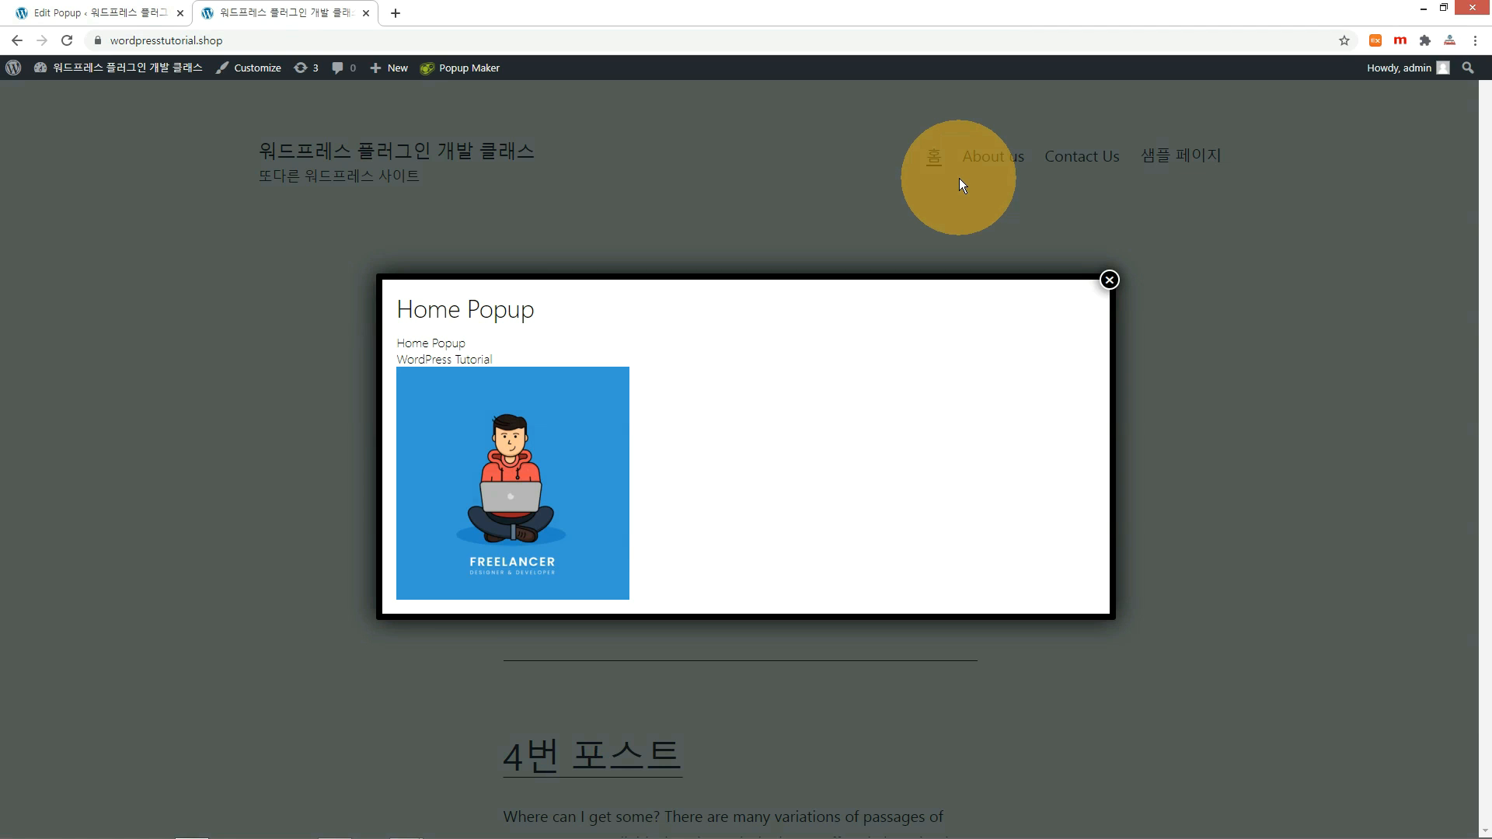
- Return to the popup's display settings and set its animation type to Slide
{"action": "left_click", "coordinate": [98, 13]}
{"action": "left_click", "coordinate": [189, 633]}
{"action": "left_click", "coordinate": [470, 574]}
{"action": "scroll", "coordinate": [667, 475], "scroll_direction": "down", "scroll_amount": 2}
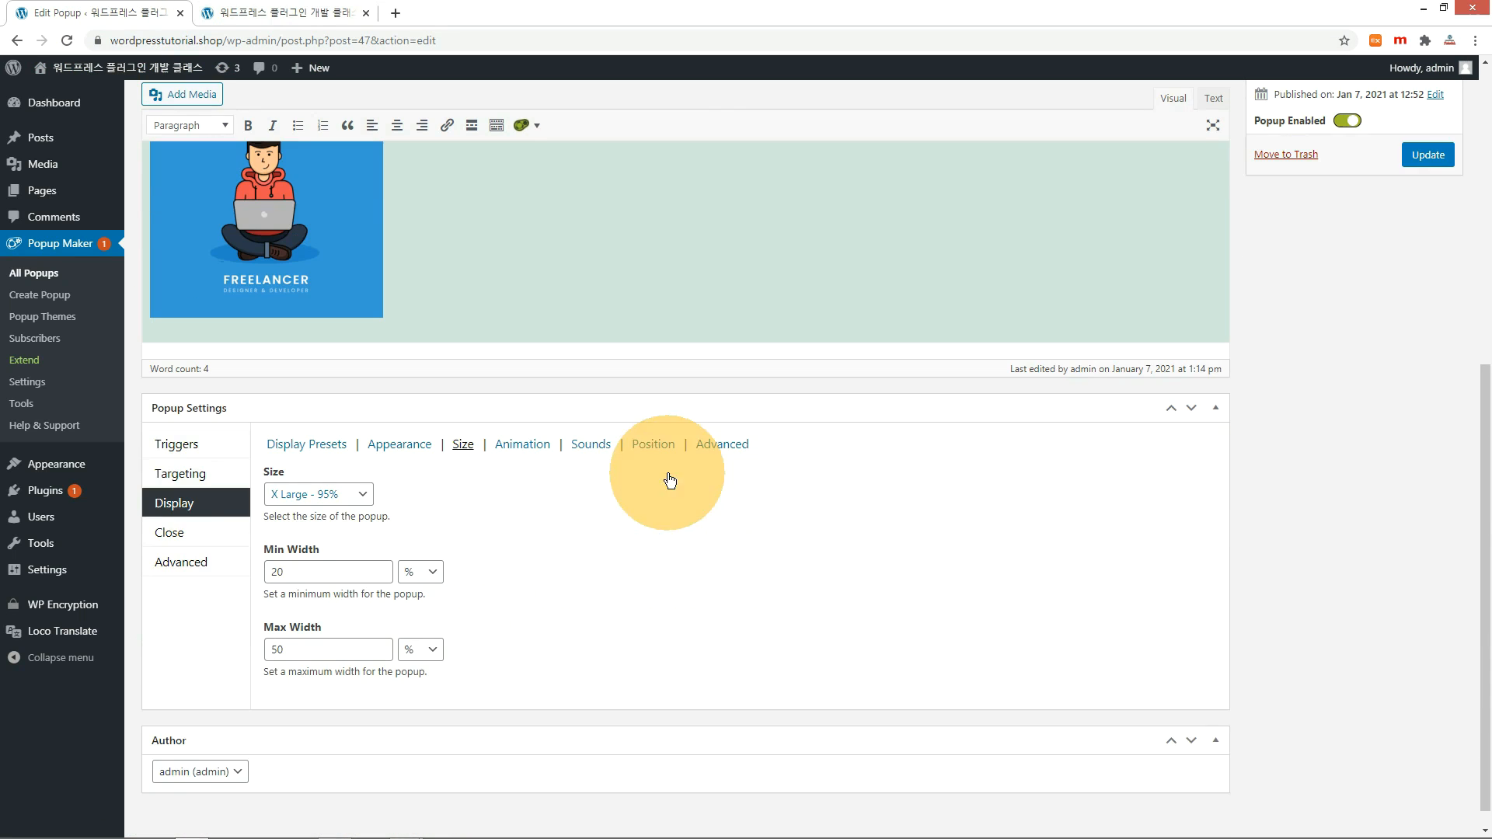
{"action": "left_click", "coordinate": [523, 444]}
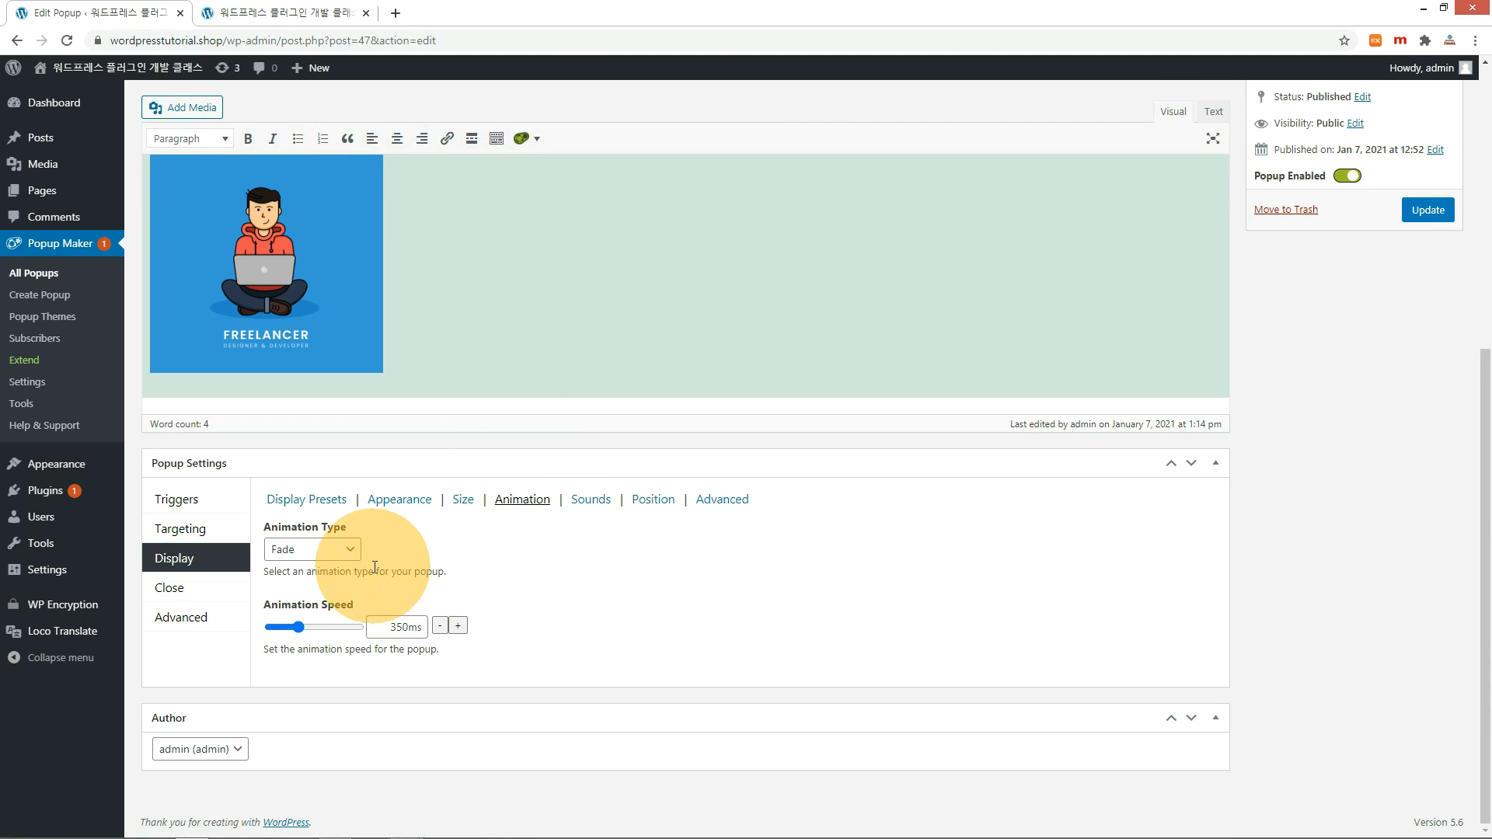
{"action": "left_click", "coordinate": [350, 553]}
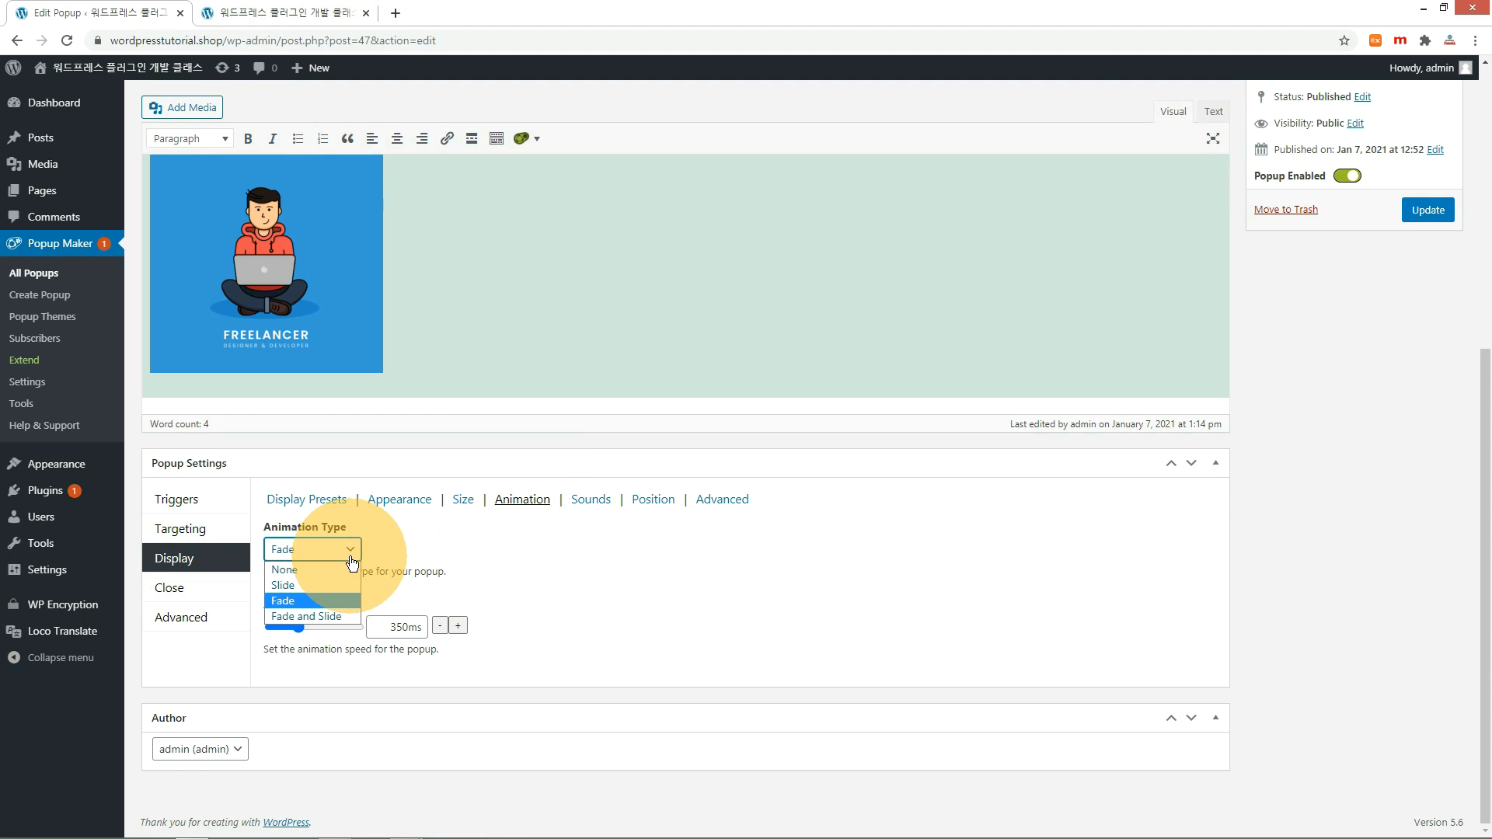
{"action": "left_click", "coordinate": [305, 585]}
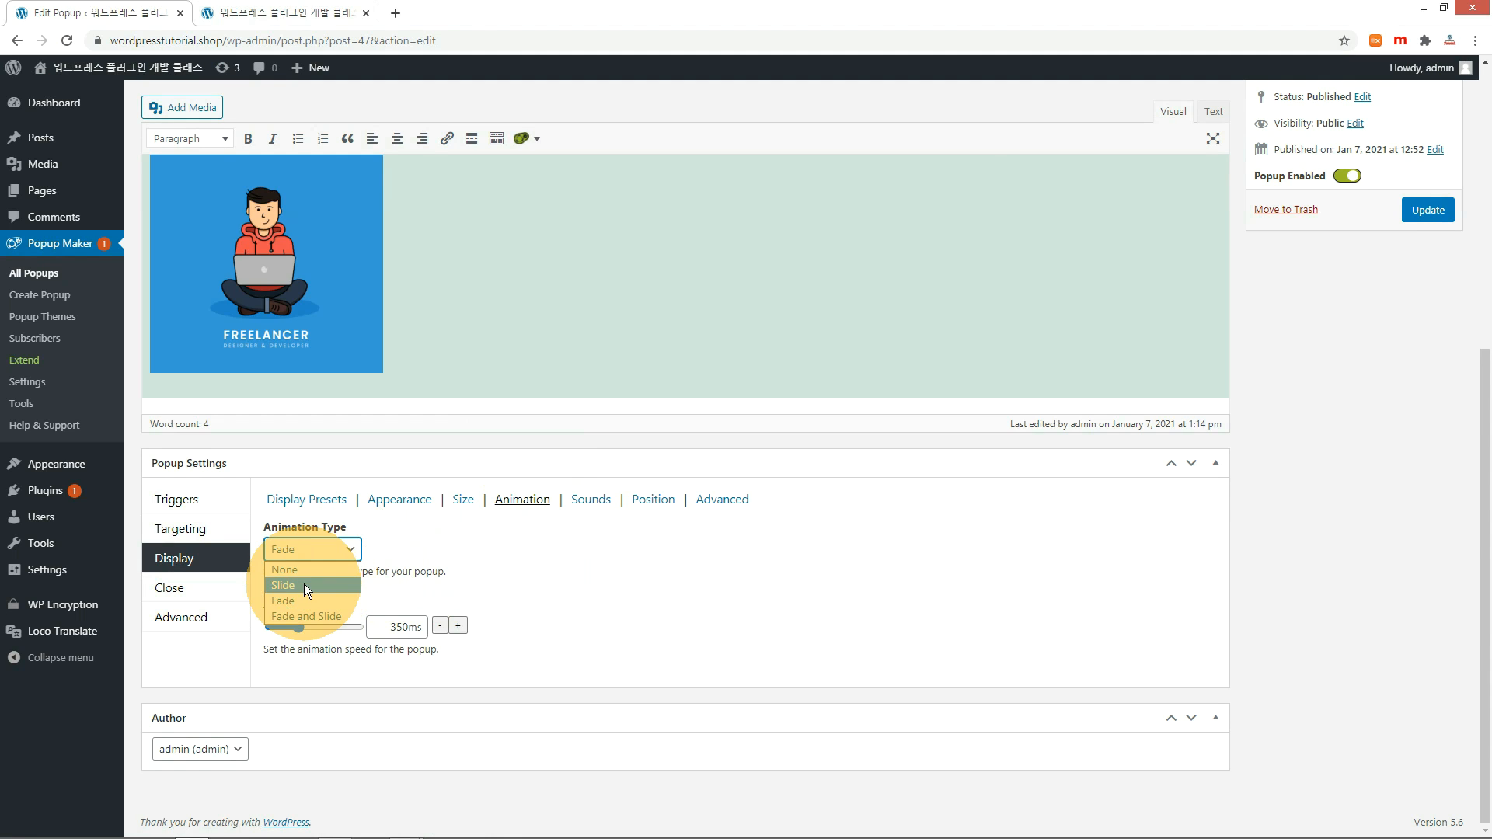
- Set the popup's animation speed to 790 ms and its animation origin to Top Center, update it and check the sample page
{"action": "left_click_drag", "start_coordinate": [298, 627], "coordinate": [339, 624]}
{"action": "scroll", "coordinate": [342, 627], "scroll_direction": "down", "scroll_amount": 1}
{"action": "left_click", "coordinate": [349, 627]}
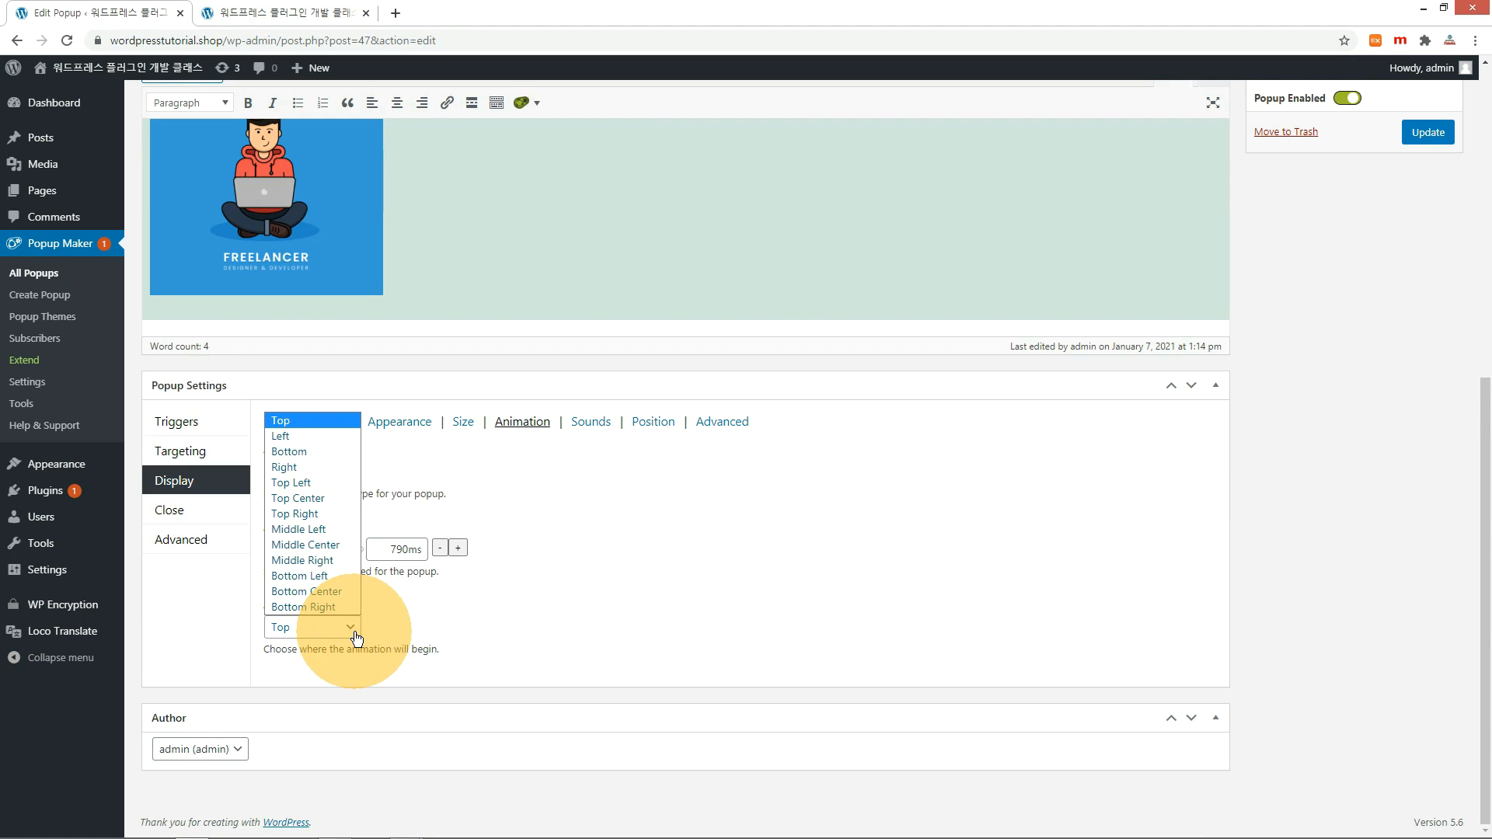
{"action": "left_click", "coordinate": [331, 502]}
{"action": "left_click", "coordinate": [1415, 137]}
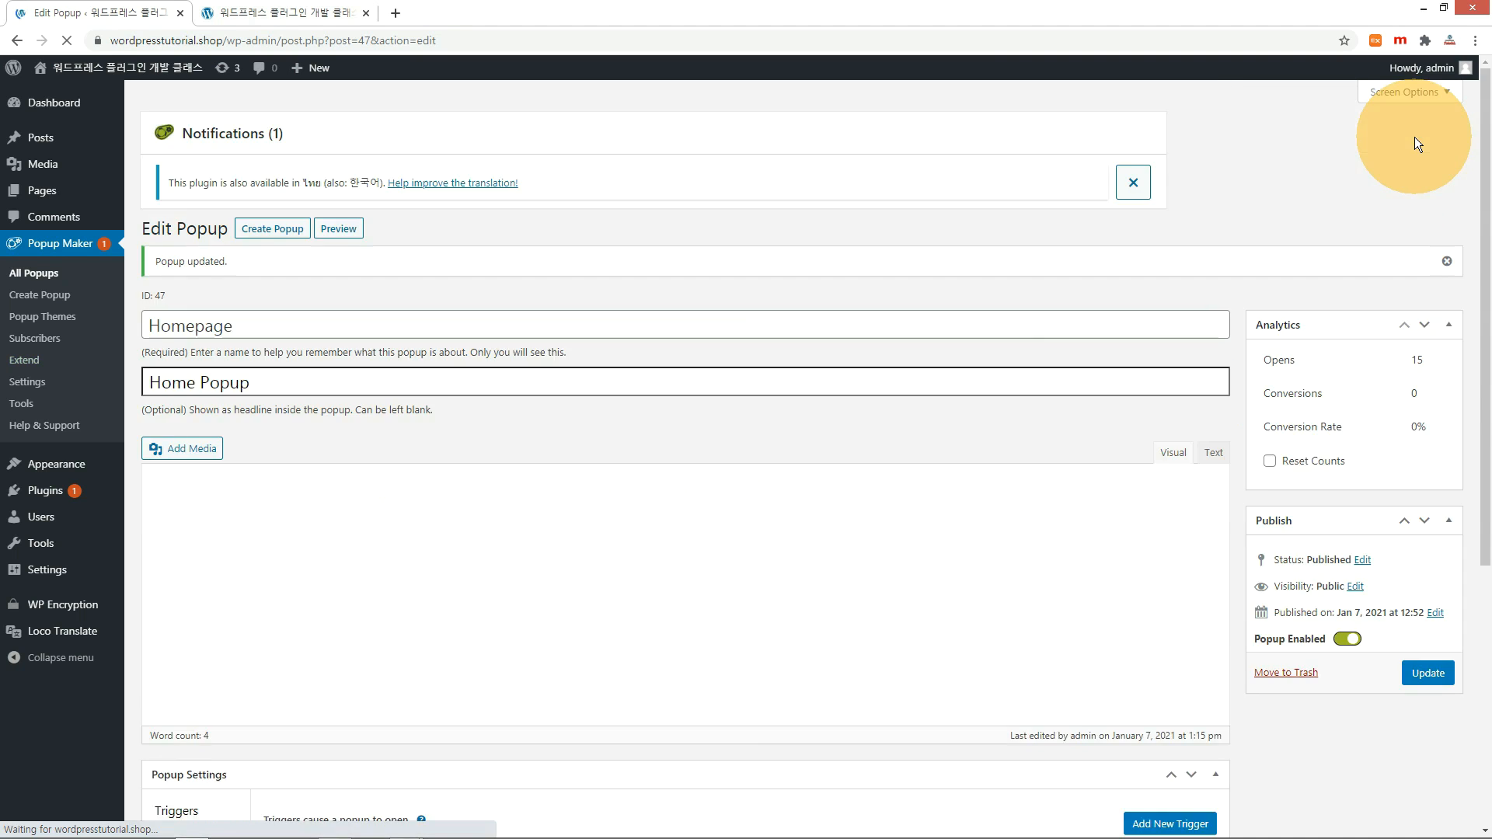
{"action": "left_click", "coordinate": [1148, 167]}
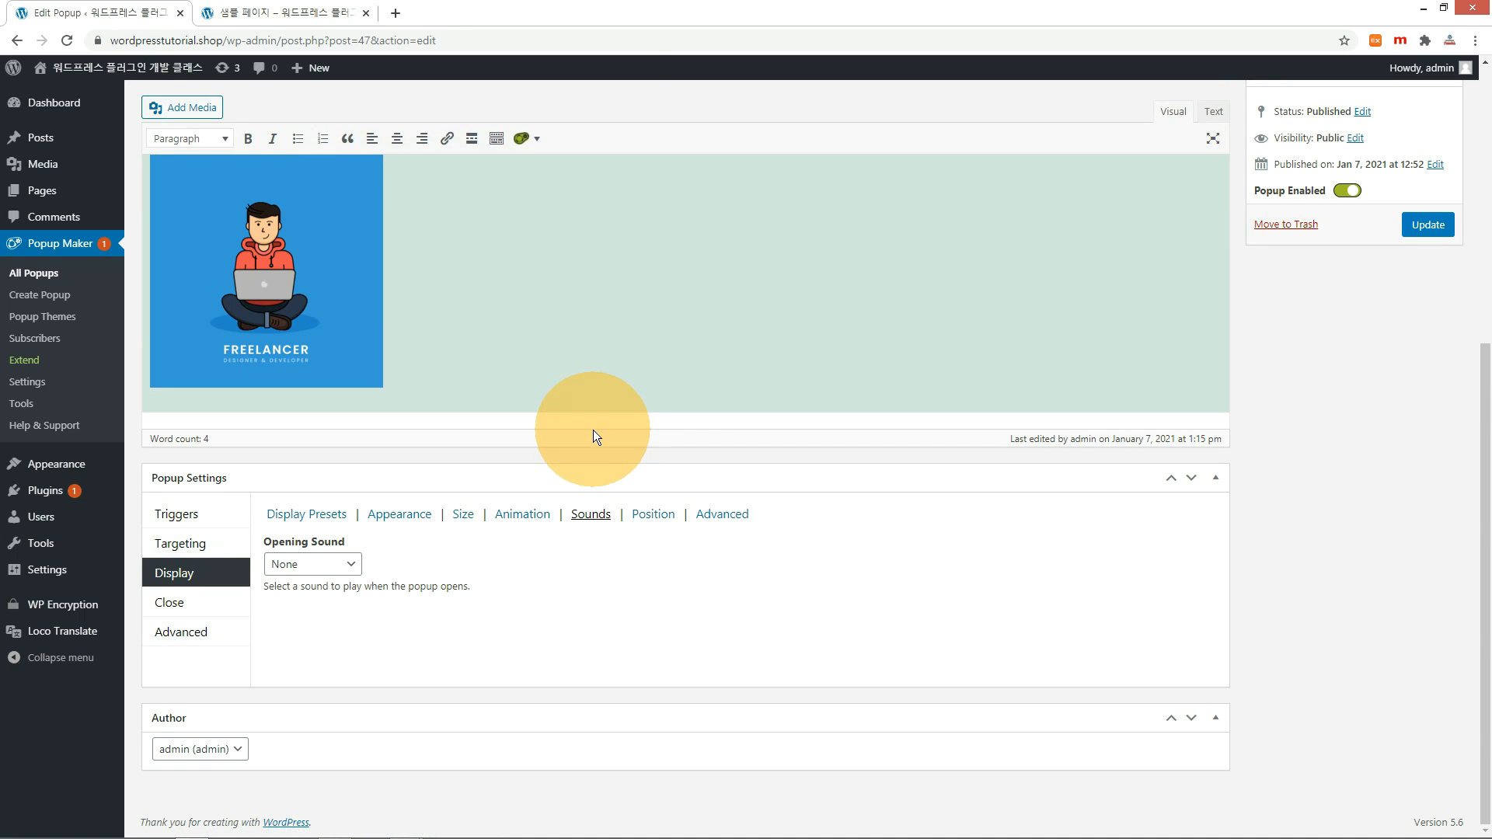
- Set the popup's opening sound to Chimes and its display location to Top Left
{"action": "left_click", "coordinate": [357, 568]}
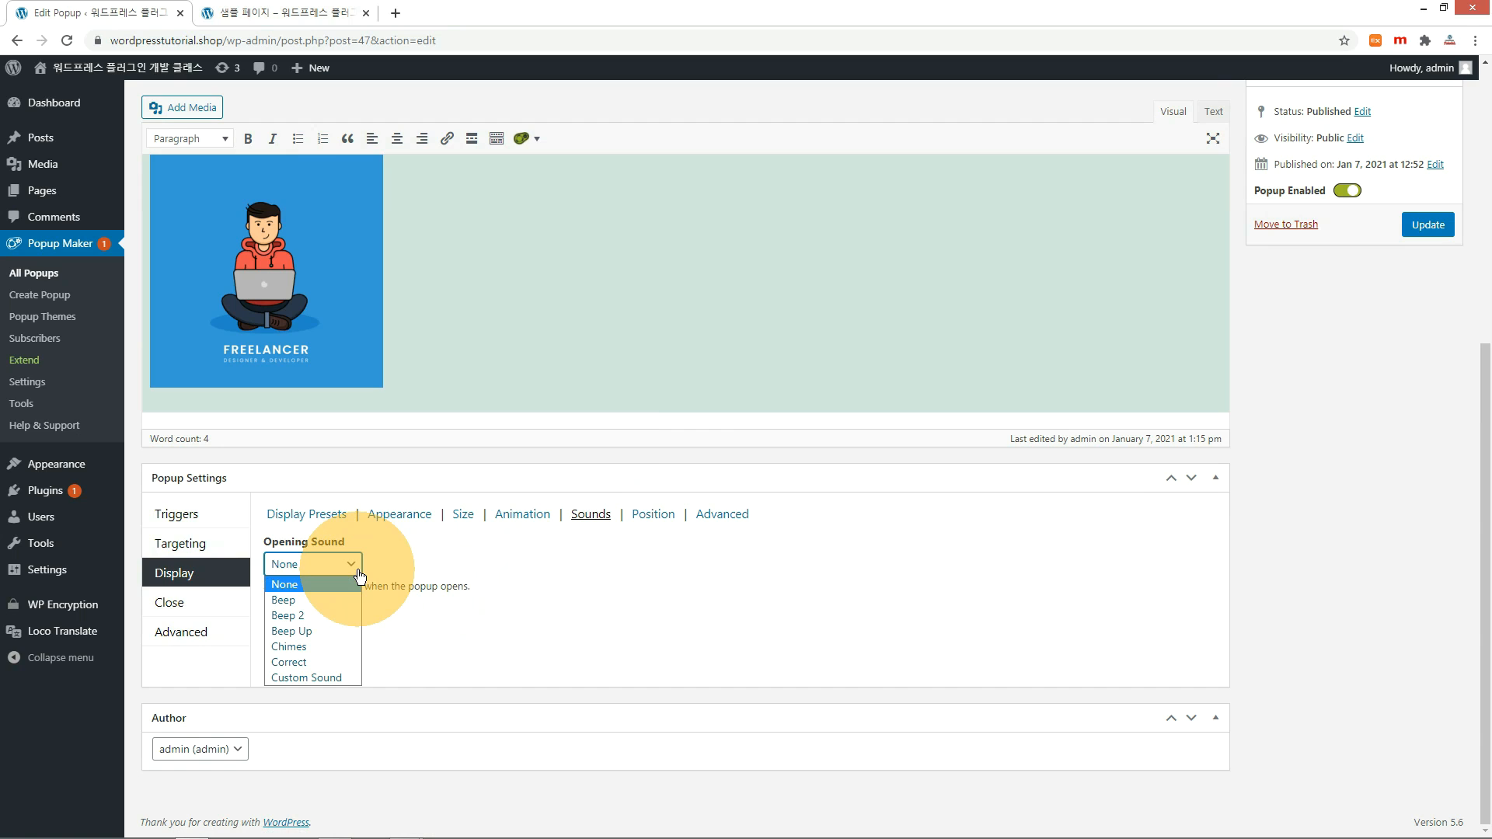
{"action": "left_click", "coordinate": [334, 643]}
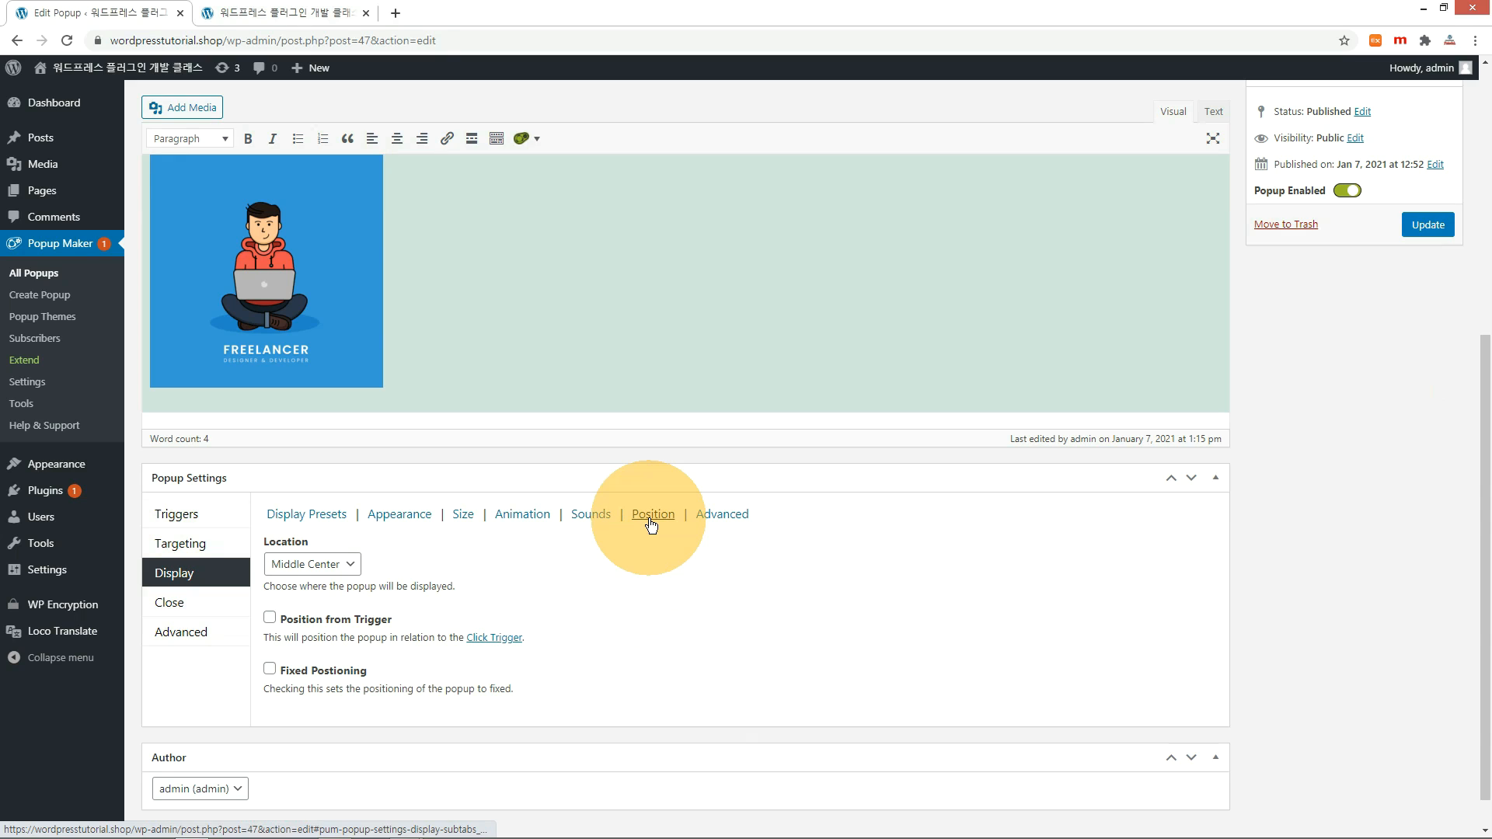
{"action": "left_click", "coordinate": [308, 565]}
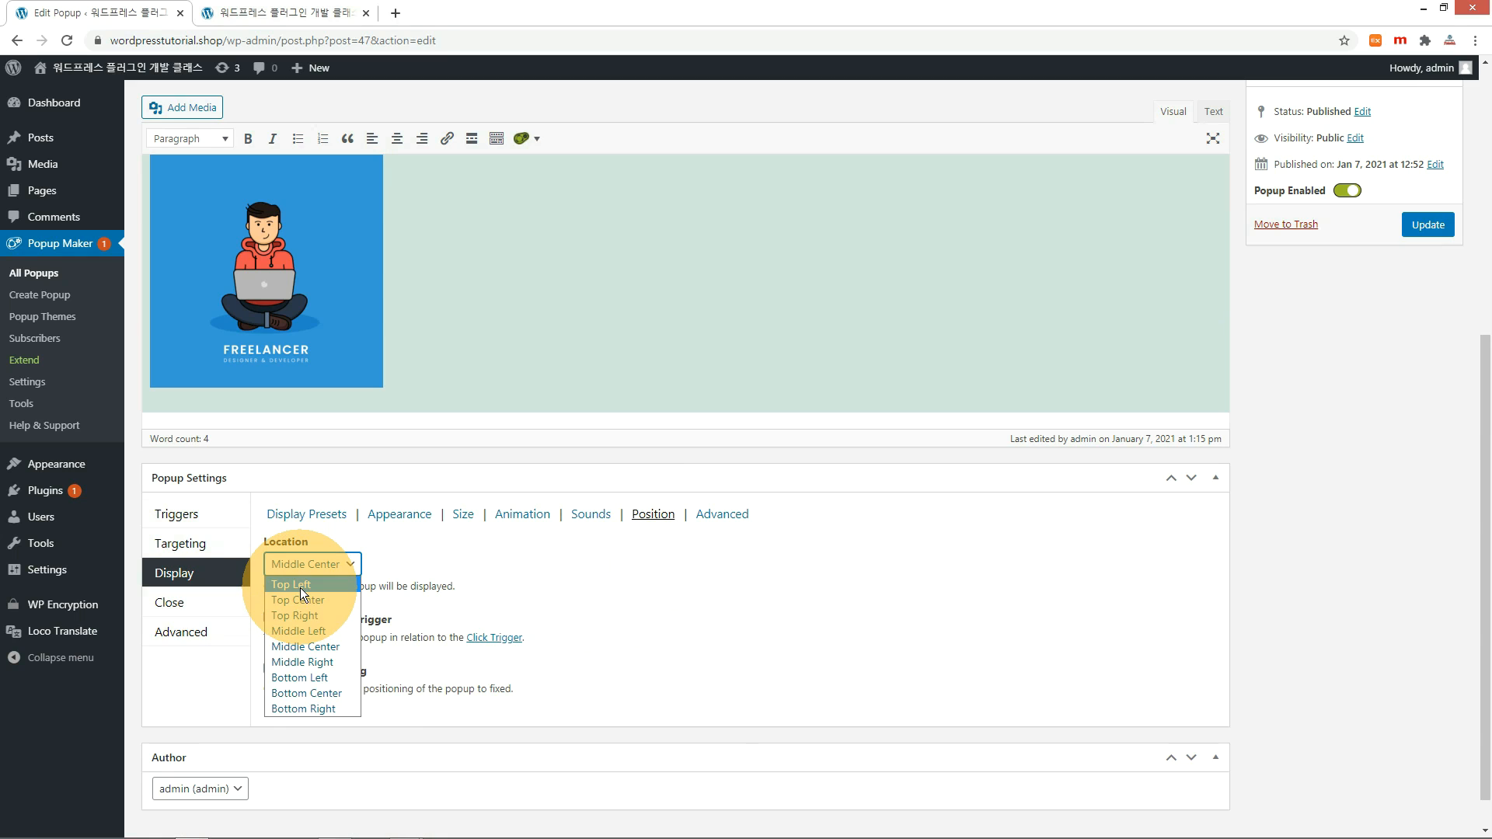
{"action": "left_click", "coordinate": [300, 587]}
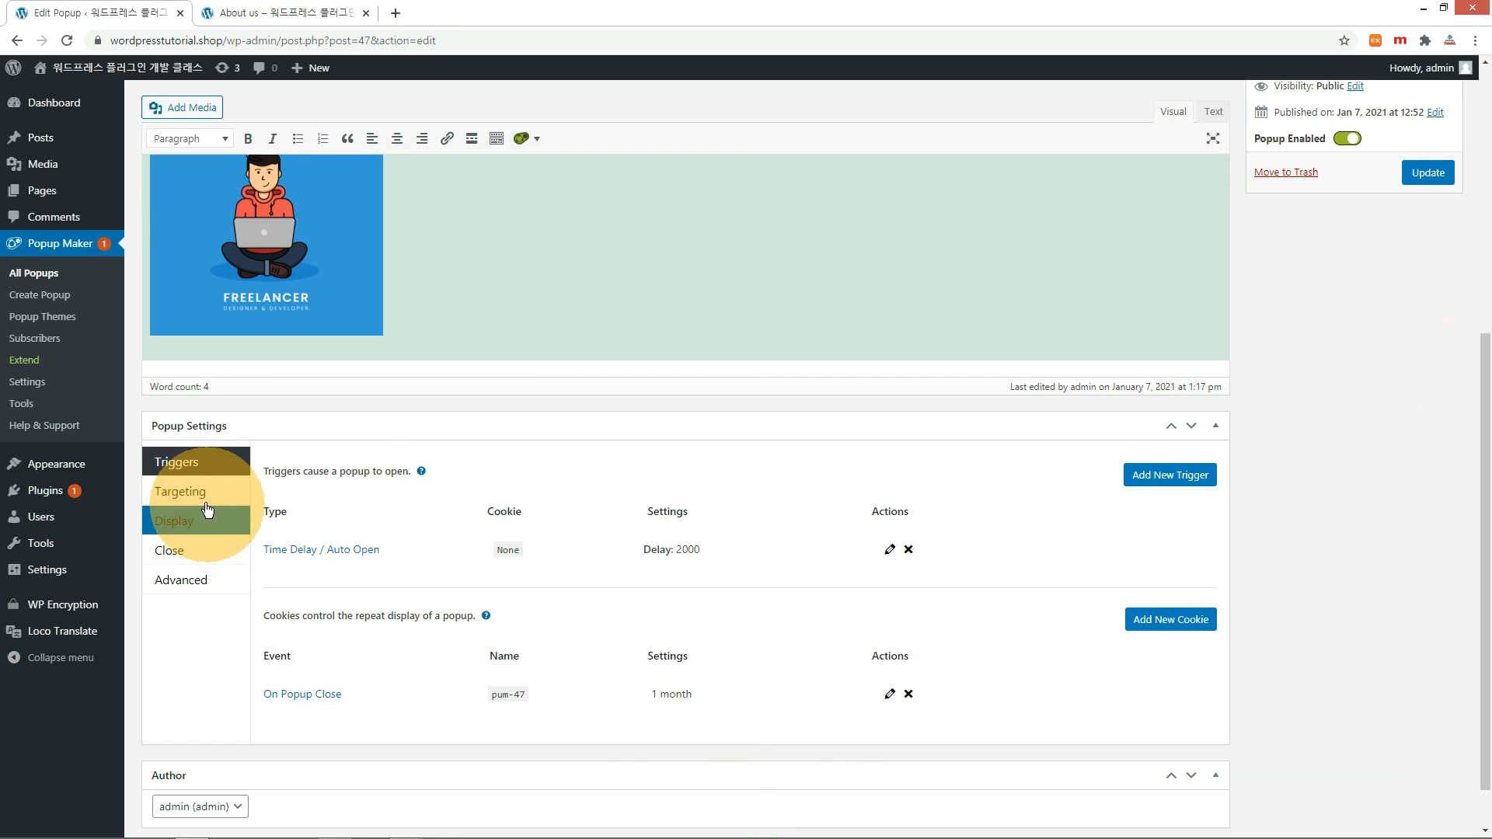
- Add a Pages: ID targeting condition to the popup
{"action": "left_click", "coordinate": [201, 502]}
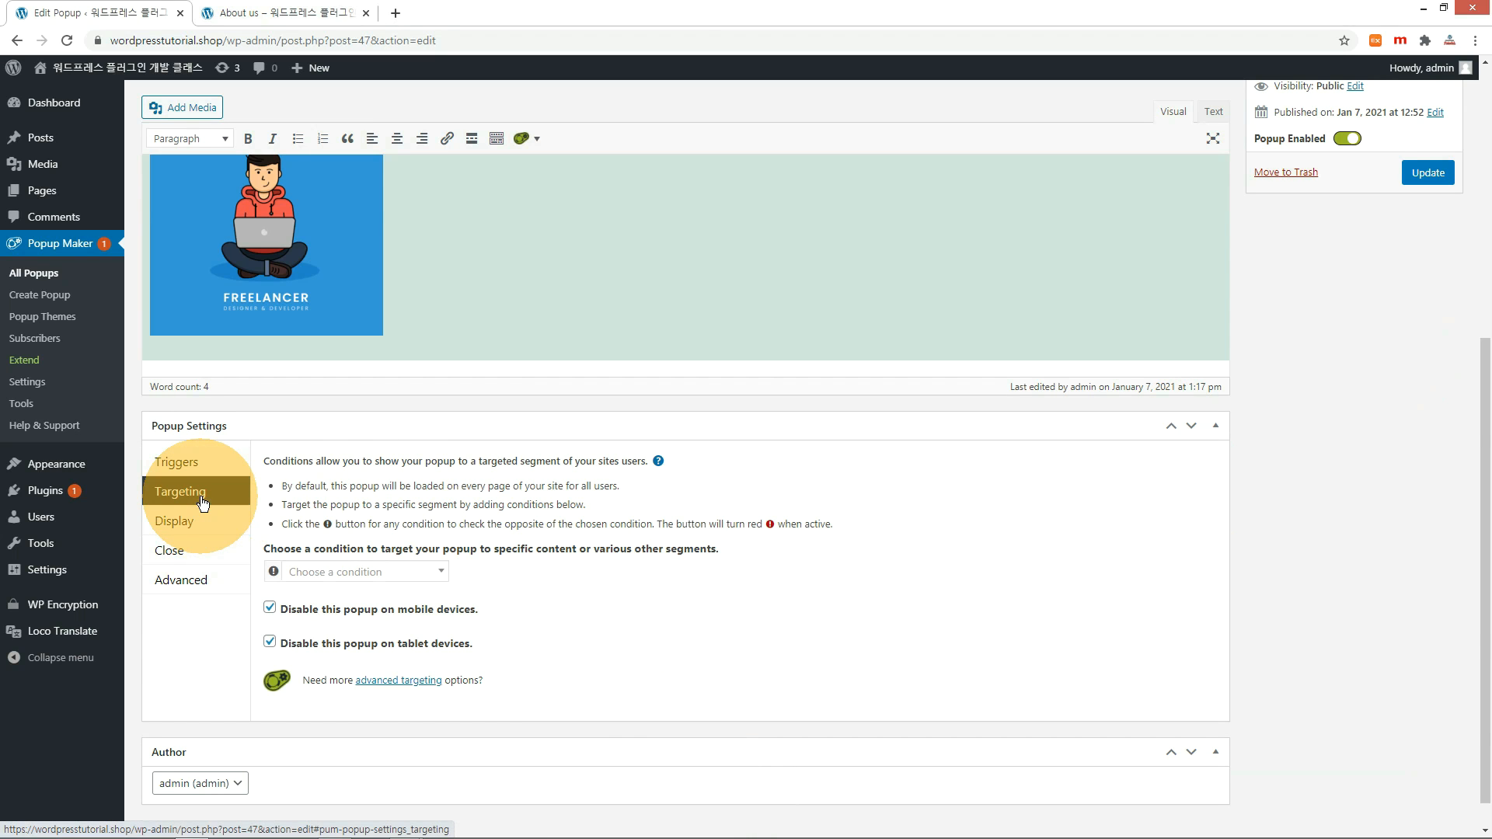
{"action": "left_click", "coordinate": [433, 572]}
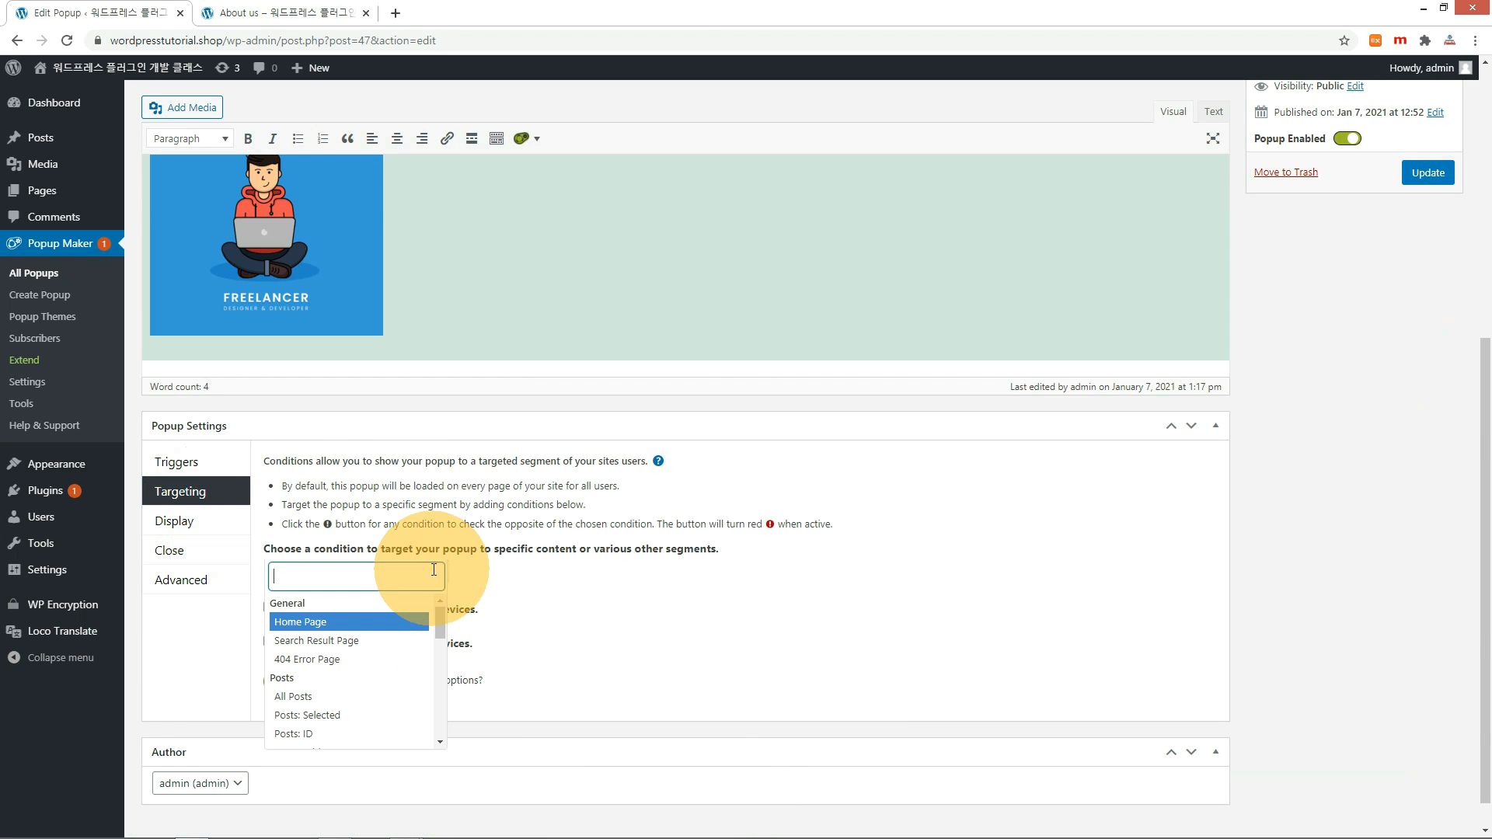
{"action": "scroll", "coordinate": [382, 656], "scroll_direction": "down", "scroll_amount": 3}
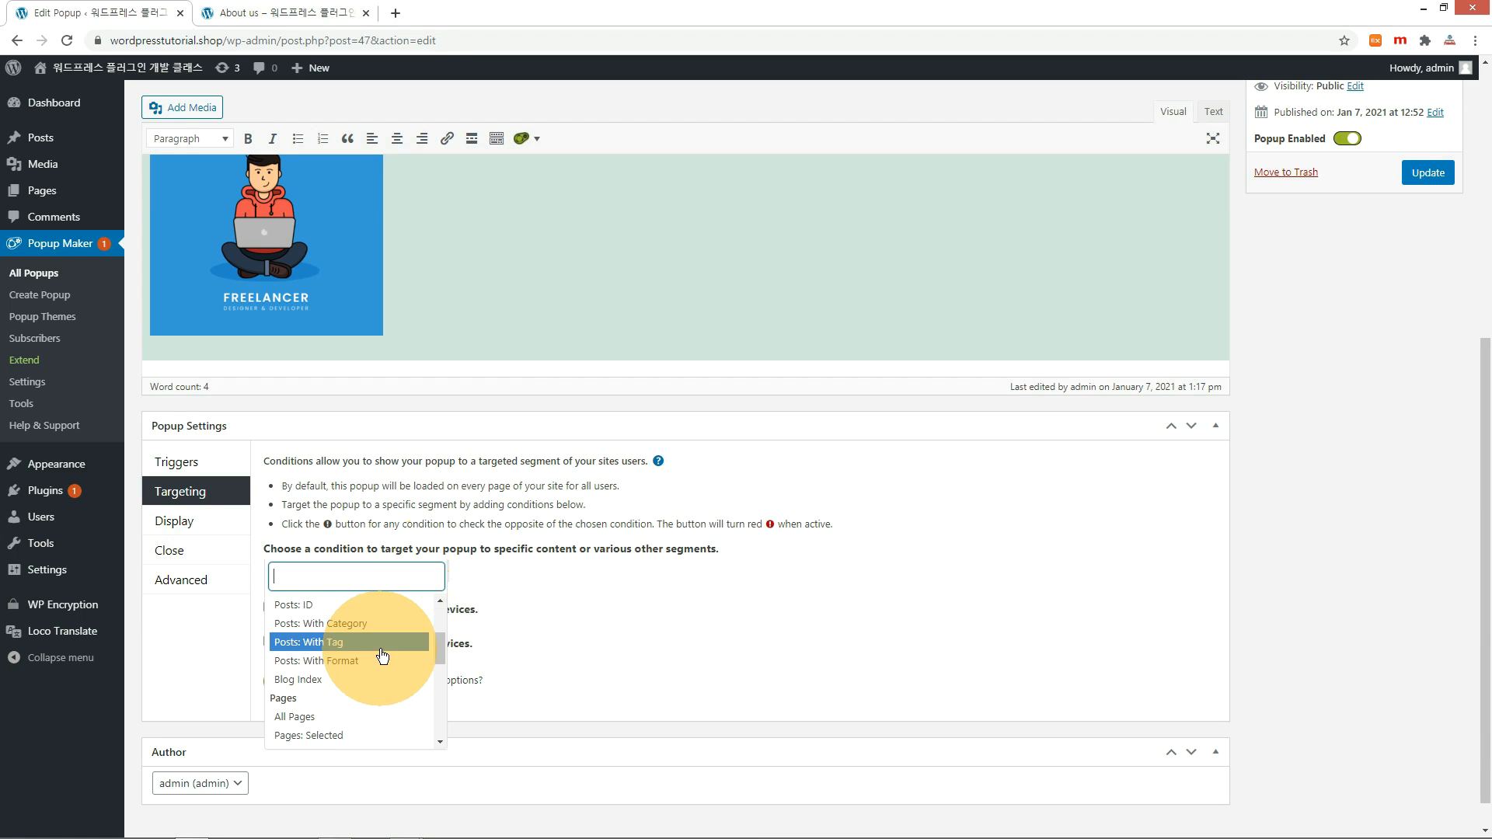
{"action": "scroll", "coordinate": [326, 630], "scroll_direction": "down", "scroll_amount": 2}
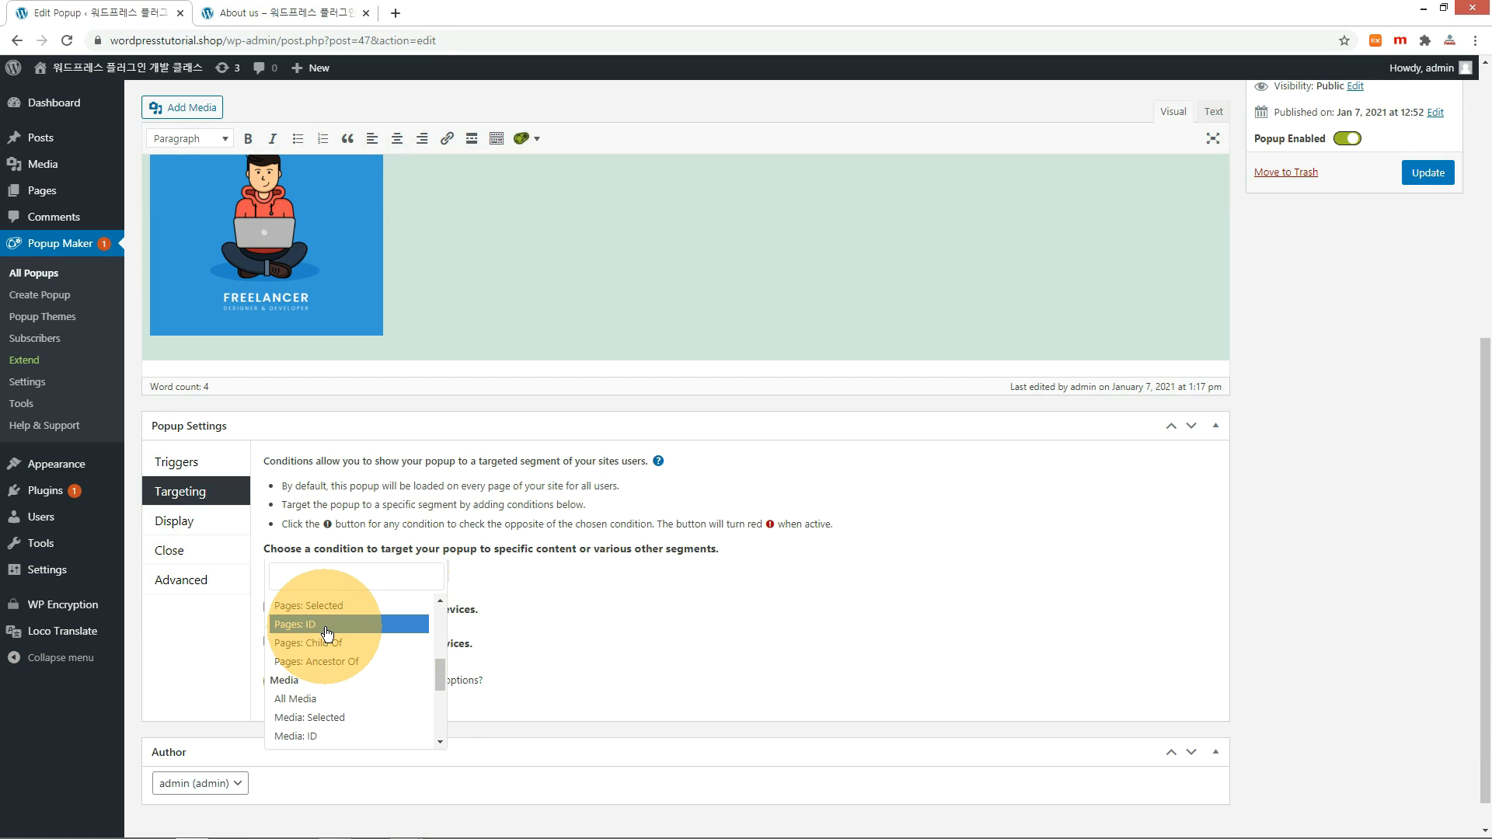
{"action": "left_click", "coordinate": [325, 628]}
- Open the sample page (샘플 페이지) for editing from the page list in another tab and copy "post=2" from its address
{"action": "mouse_move", "coordinate": [59, 203]}
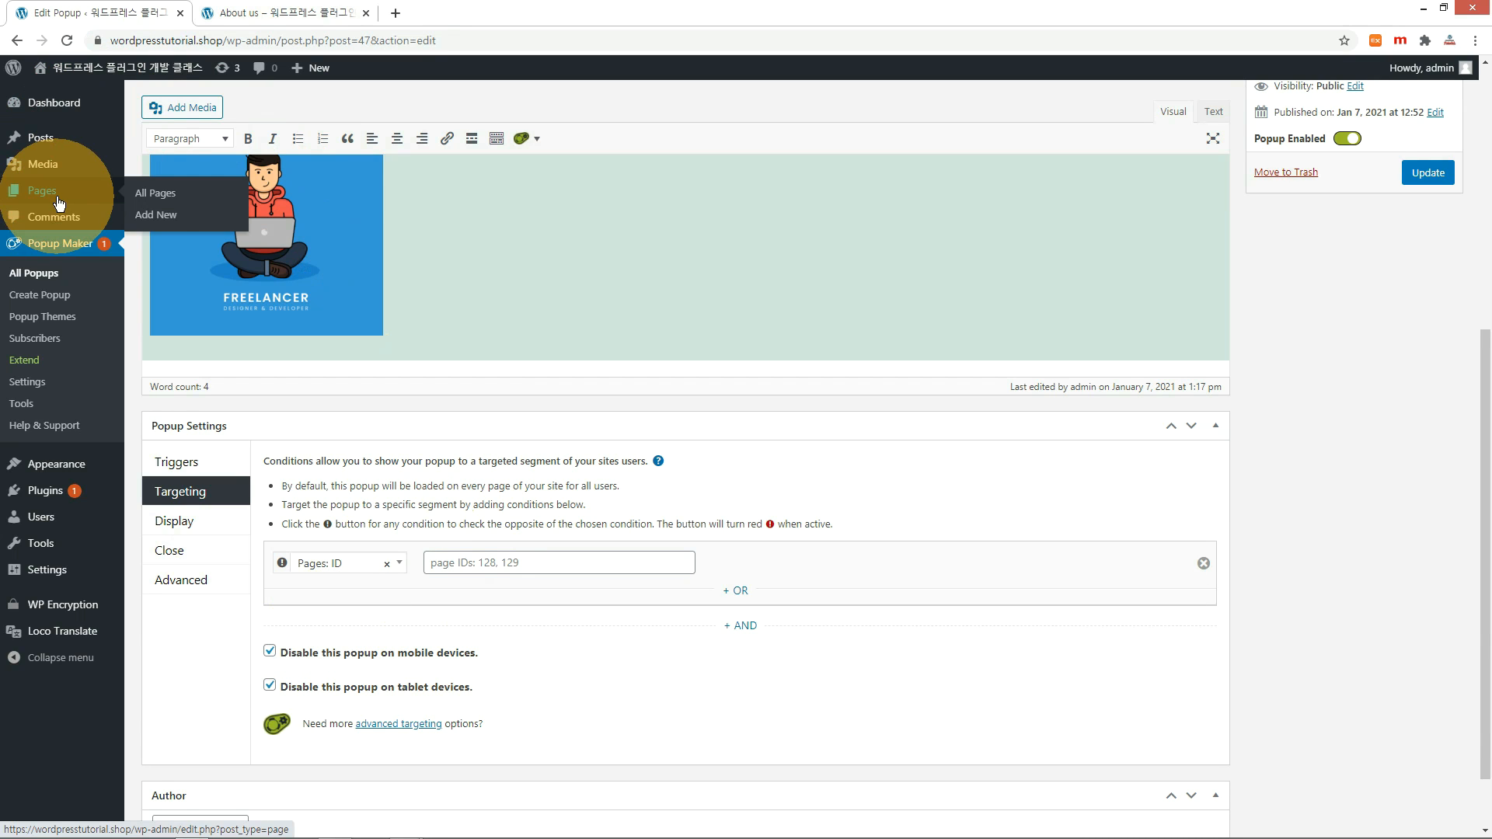
{"action": "middle_click", "coordinate": [156, 193]}
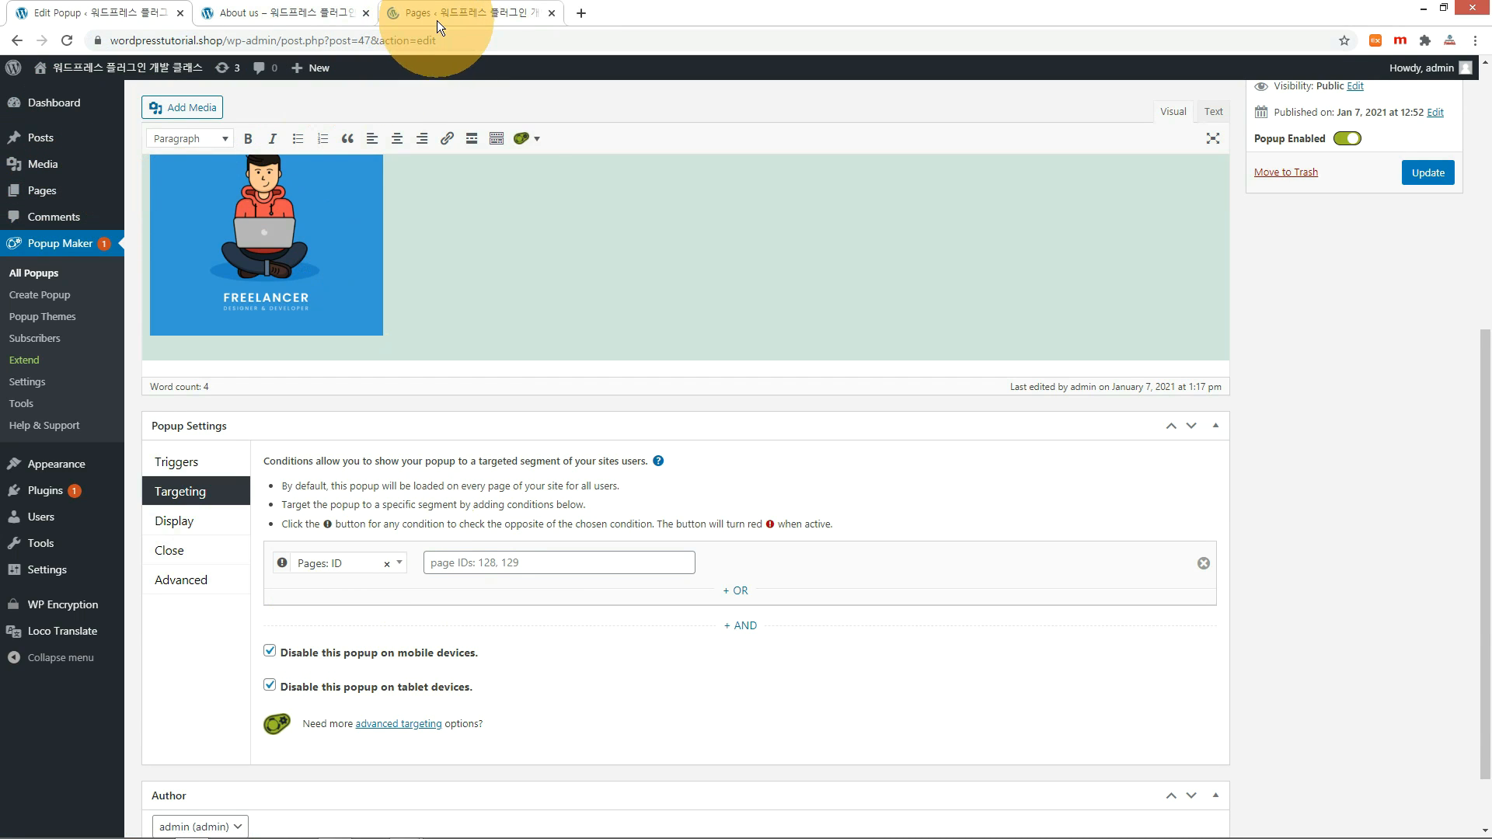
{"action": "left_click", "coordinate": [437, 20]}
{"action": "left_click", "coordinate": [189, 360]}
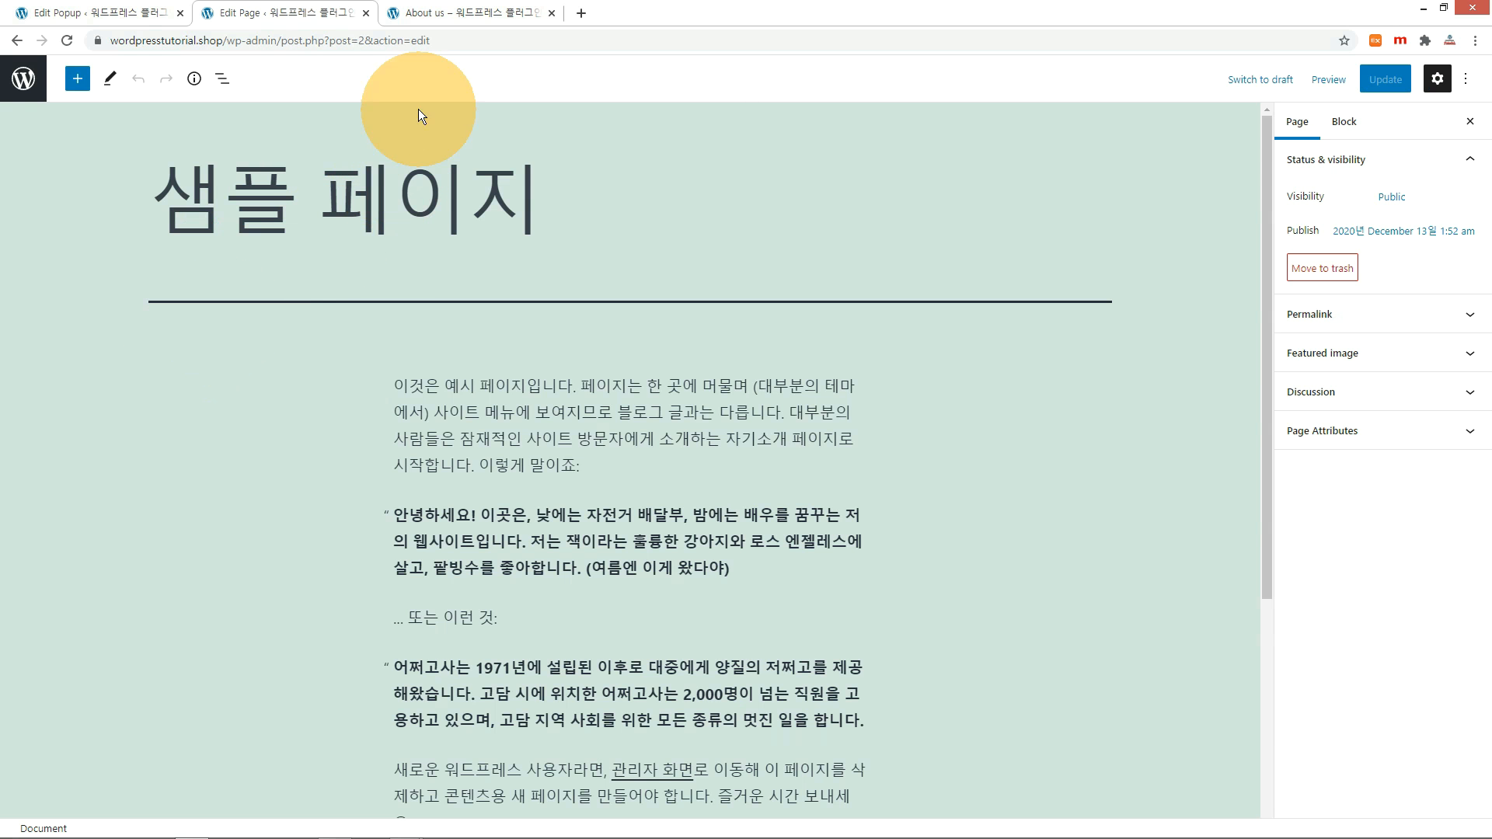
{"action": "left_click_drag", "start_coordinate": [329, 40], "coordinate": [377, 48]}
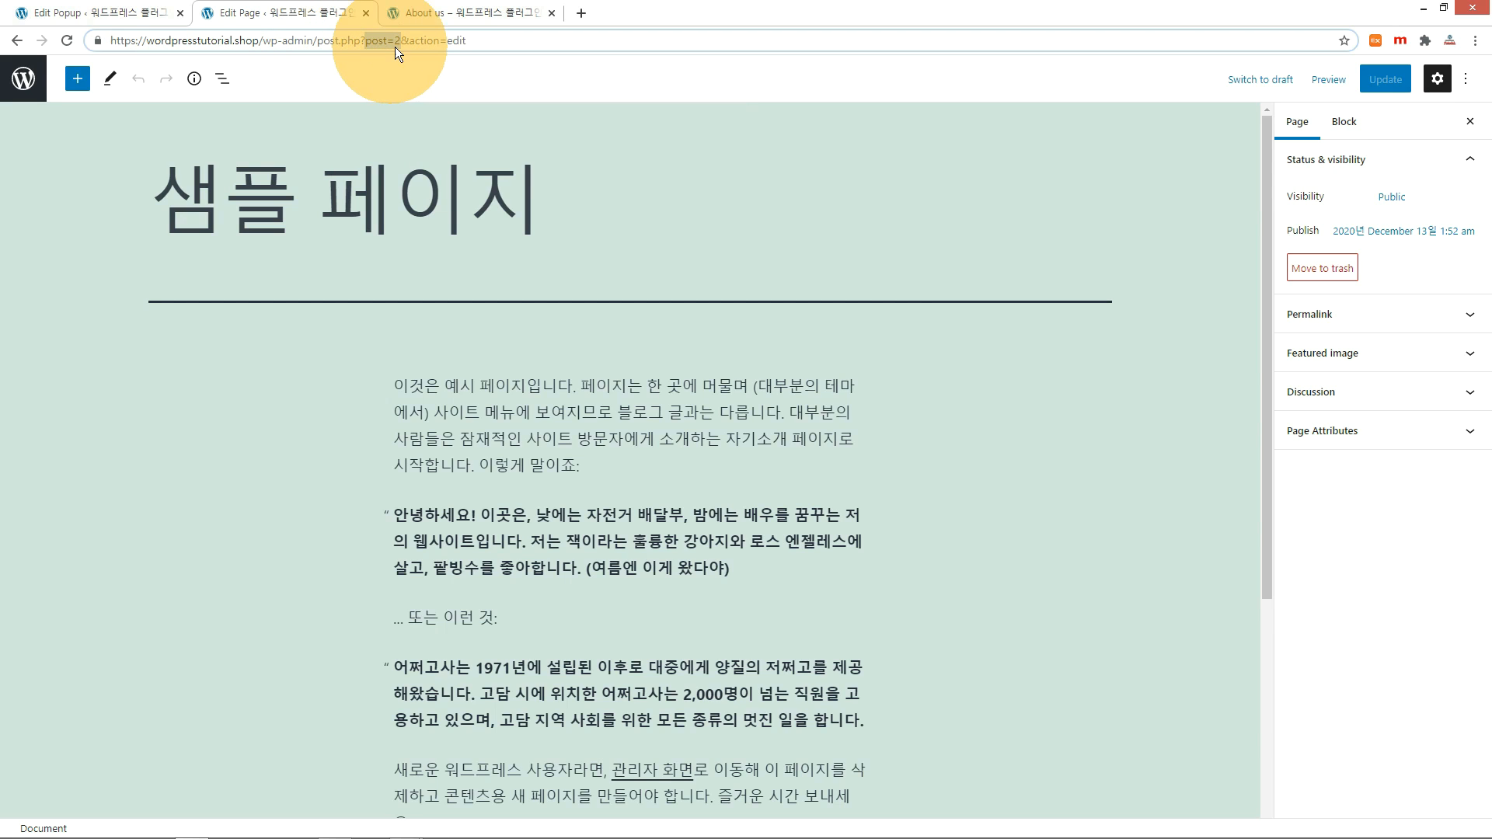
{"action": "right_click", "coordinate": [393, 41]}
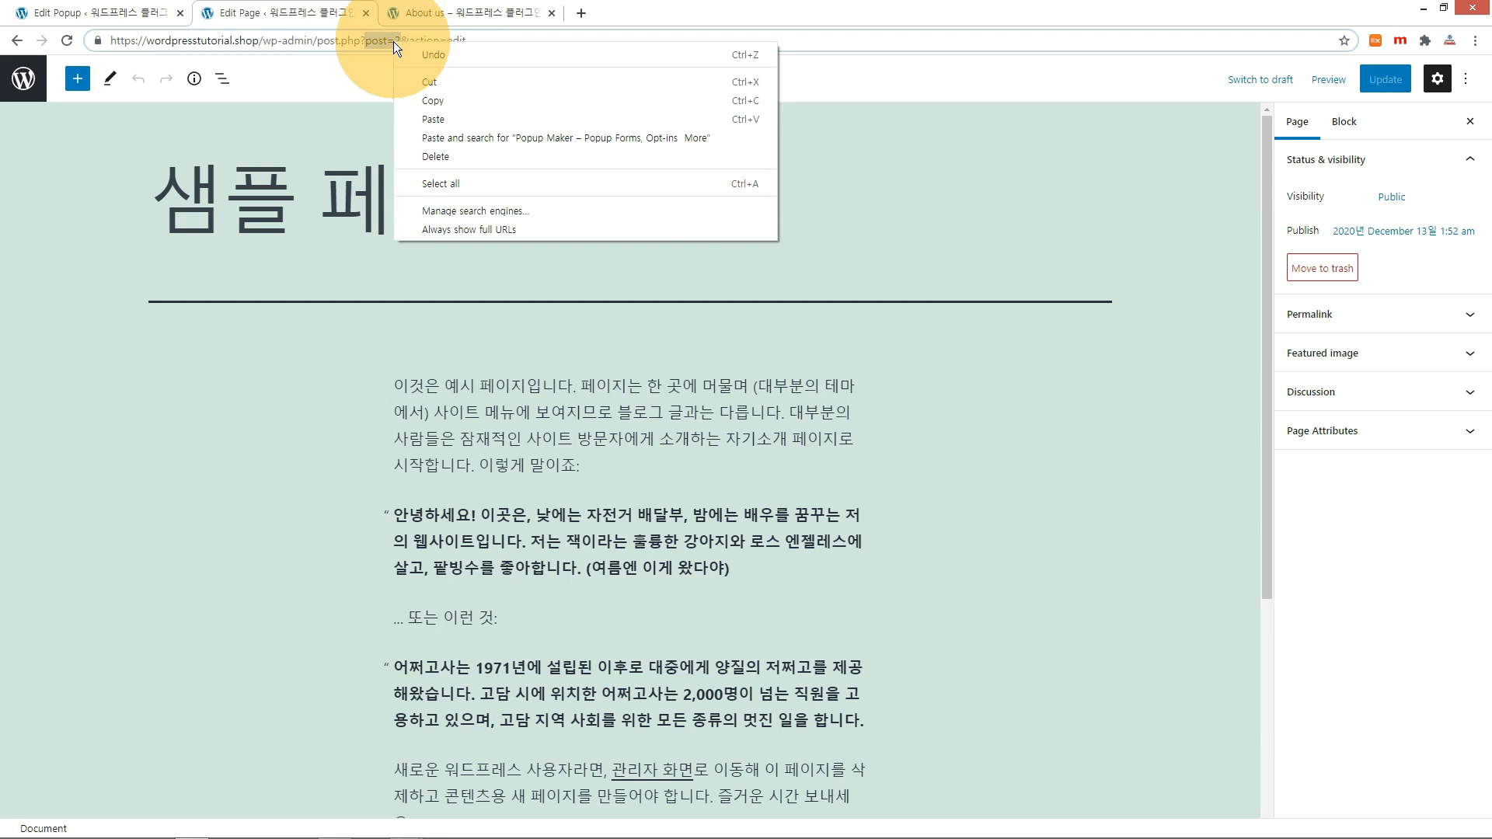
{"action": "left_click", "coordinate": [425, 100]}
- Paste the copied ID into the popup's Pages: ID condition, reduce it to 2 and update the popup
{"action": "left_click", "coordinate": [109, 13]}
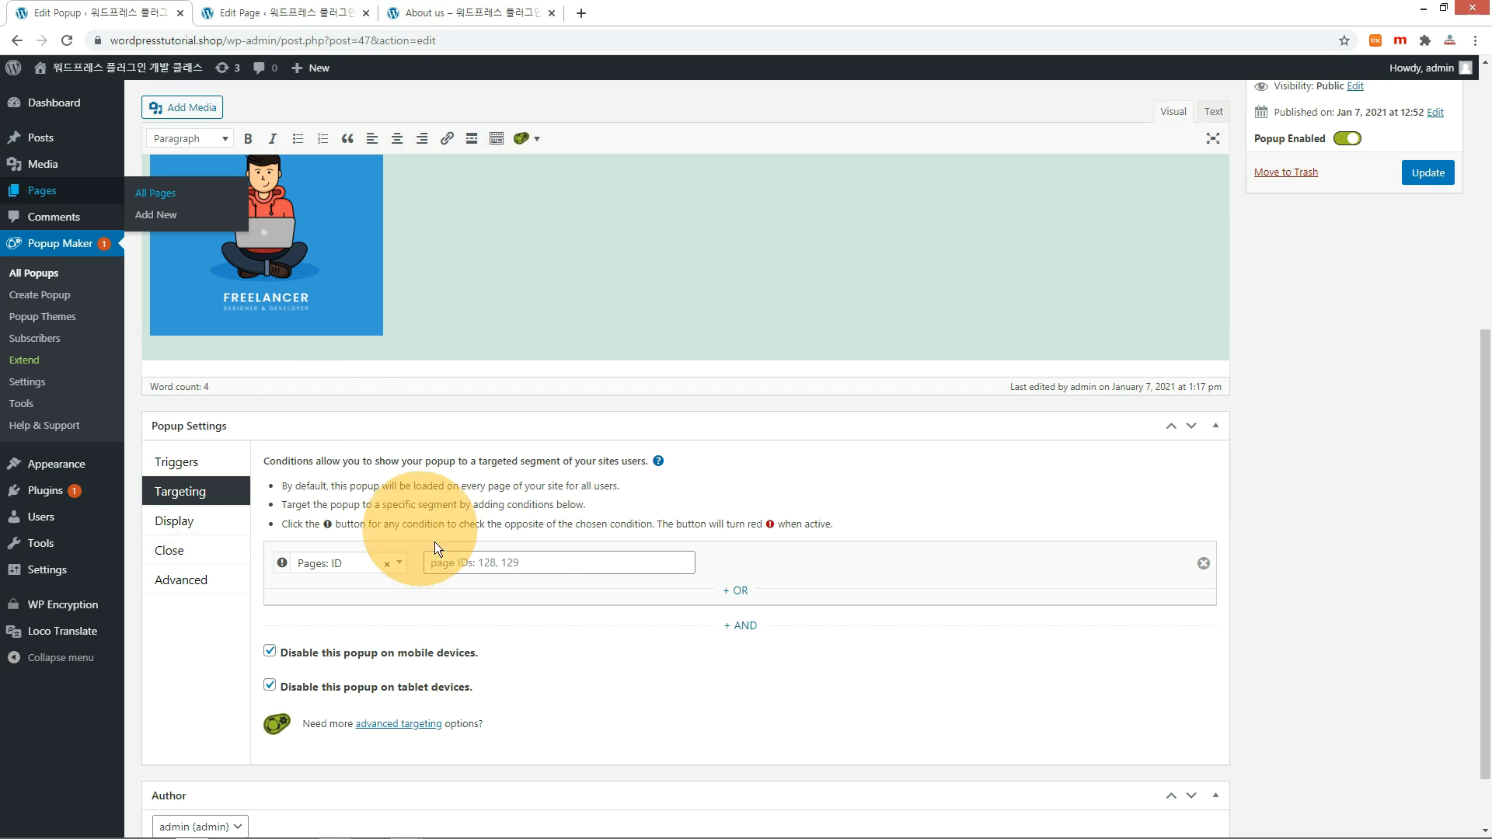
{"action": "left_click", "coordinate": [536, 563]}
{"action": "right_click", "coordinate": [536, 565]}
{"action": "left_click", "coordinate": [580, 649]}
{"action": "left_click_drag", "start_coordinate": [459, 562], "coordinate": [370, 559]}
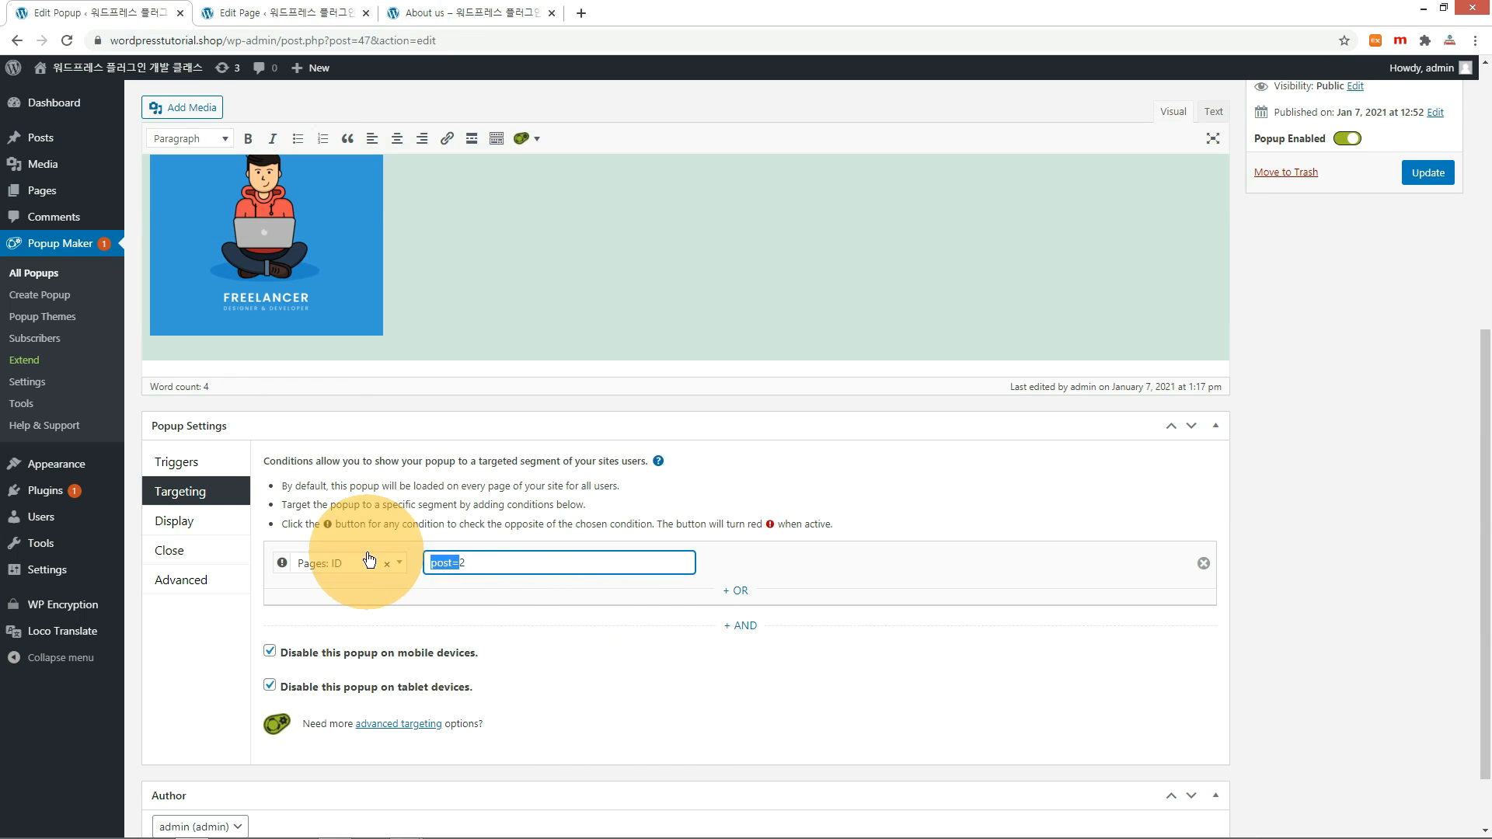
{"action": "key", "text": "BackSpace"}
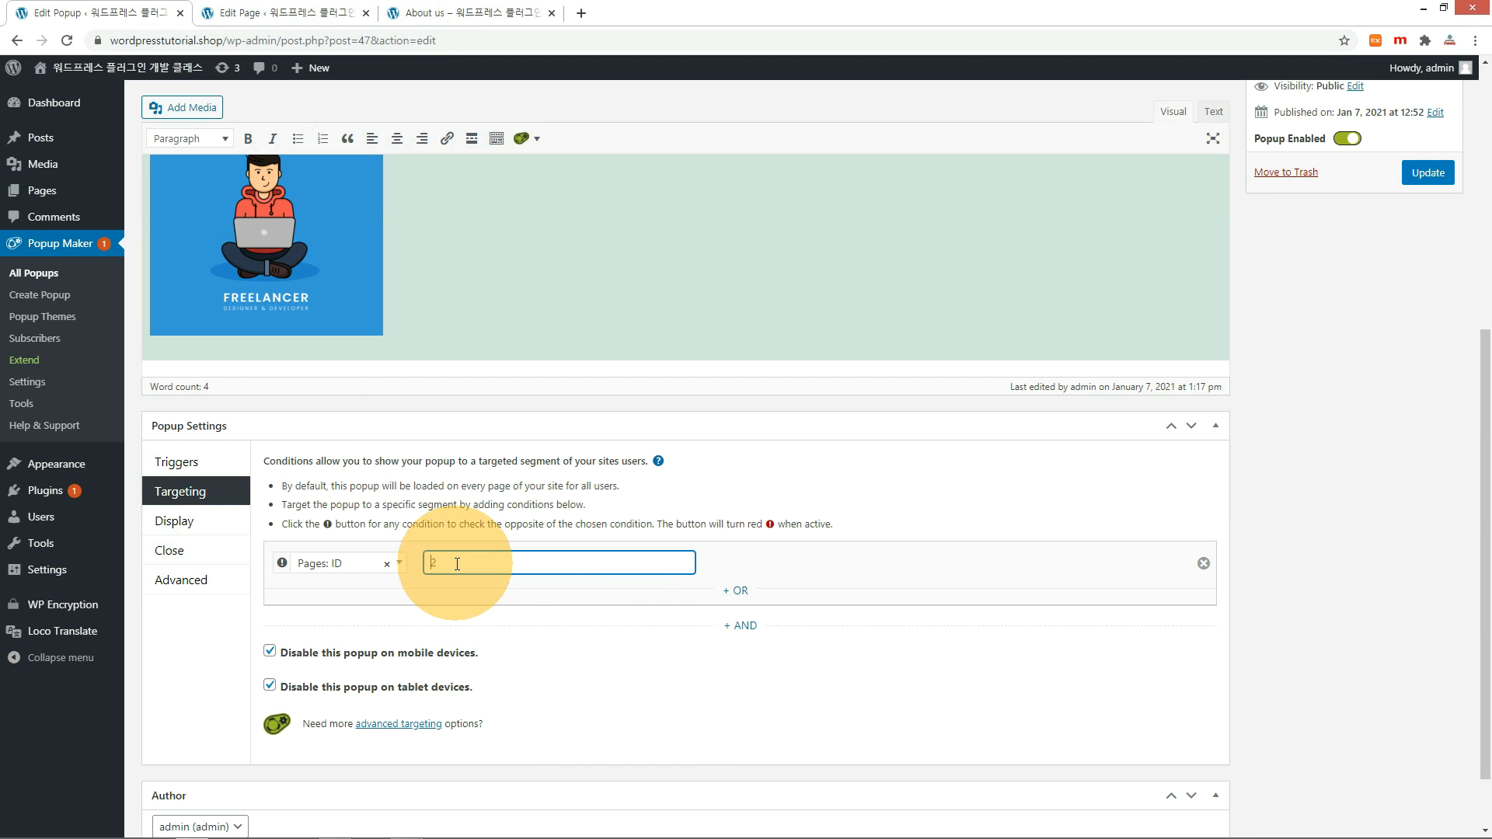
{"action": "left_click", "coordinate": [1446, 174]}
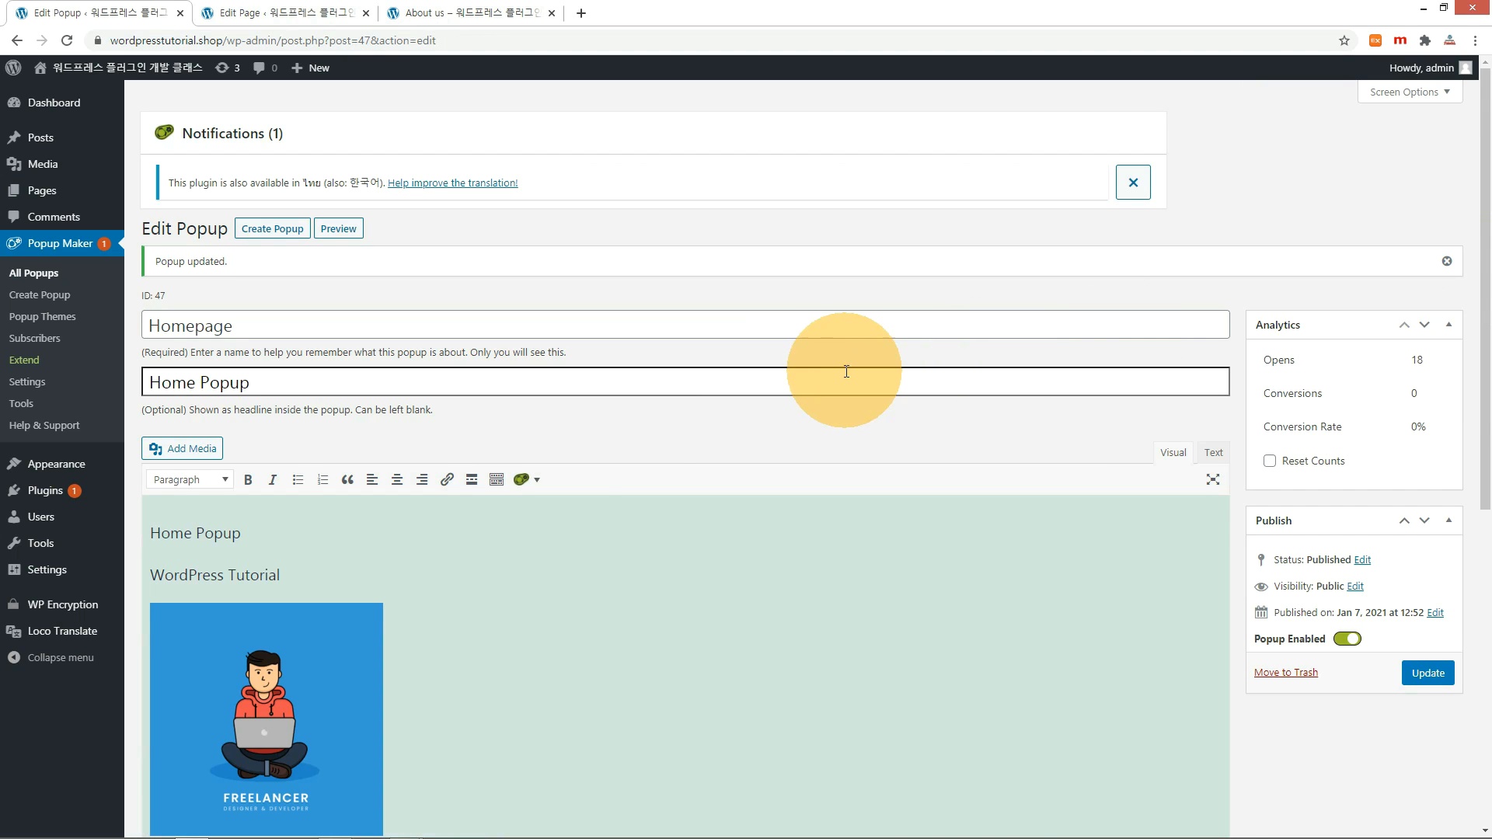
- Visit the site's home, About us, Contact Us and sample pages to check where the popup opens
{"action": "scroll", "coordinate": [576, 442], "scroll_direction": "down", "scroll_amount": 5}
{"action": "left_click", "coordinate": [932, 162]}
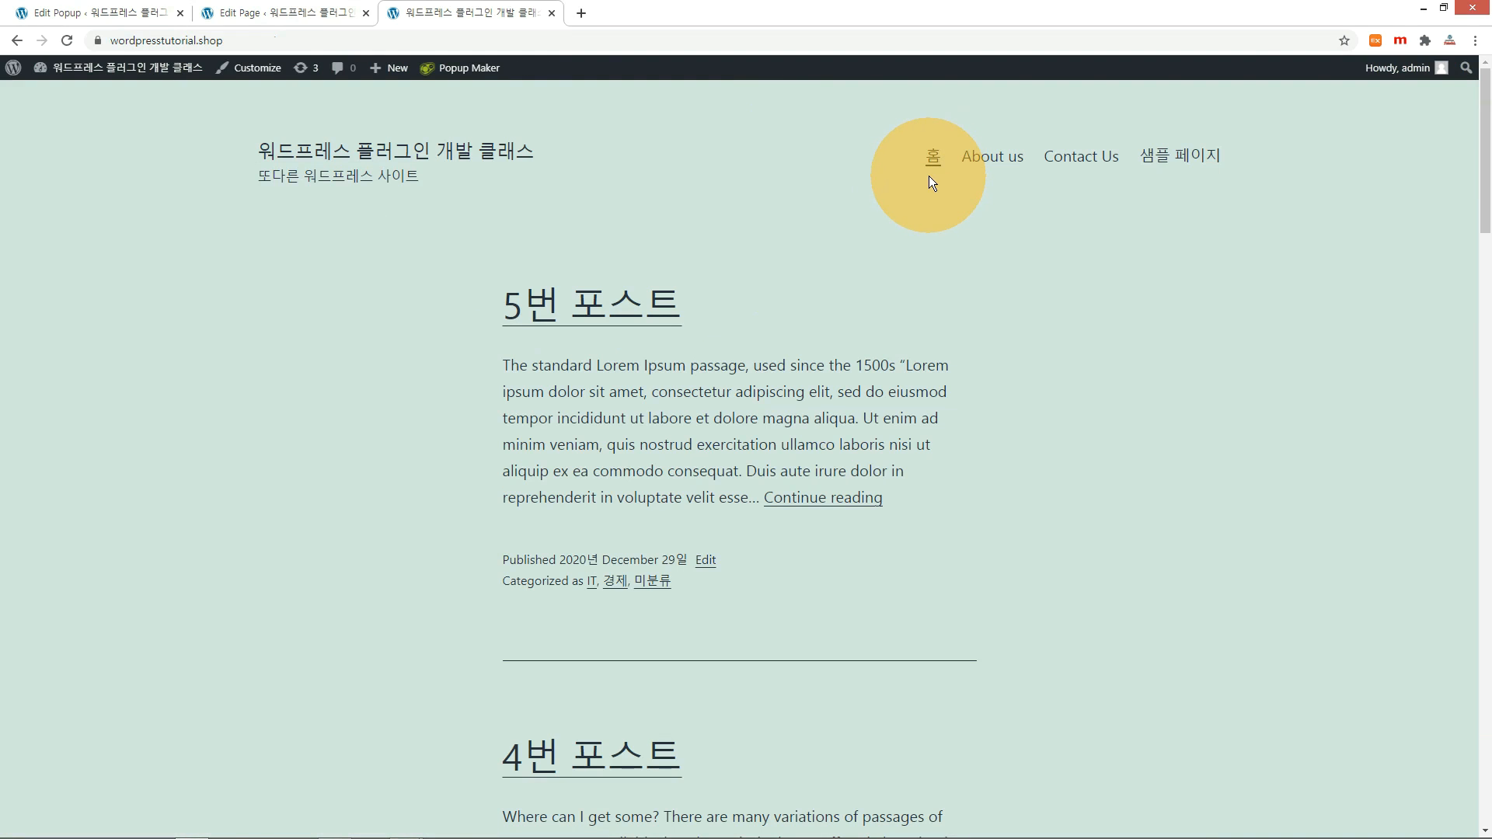
{"action": "left_click", "coordinate": [1021, 155]}
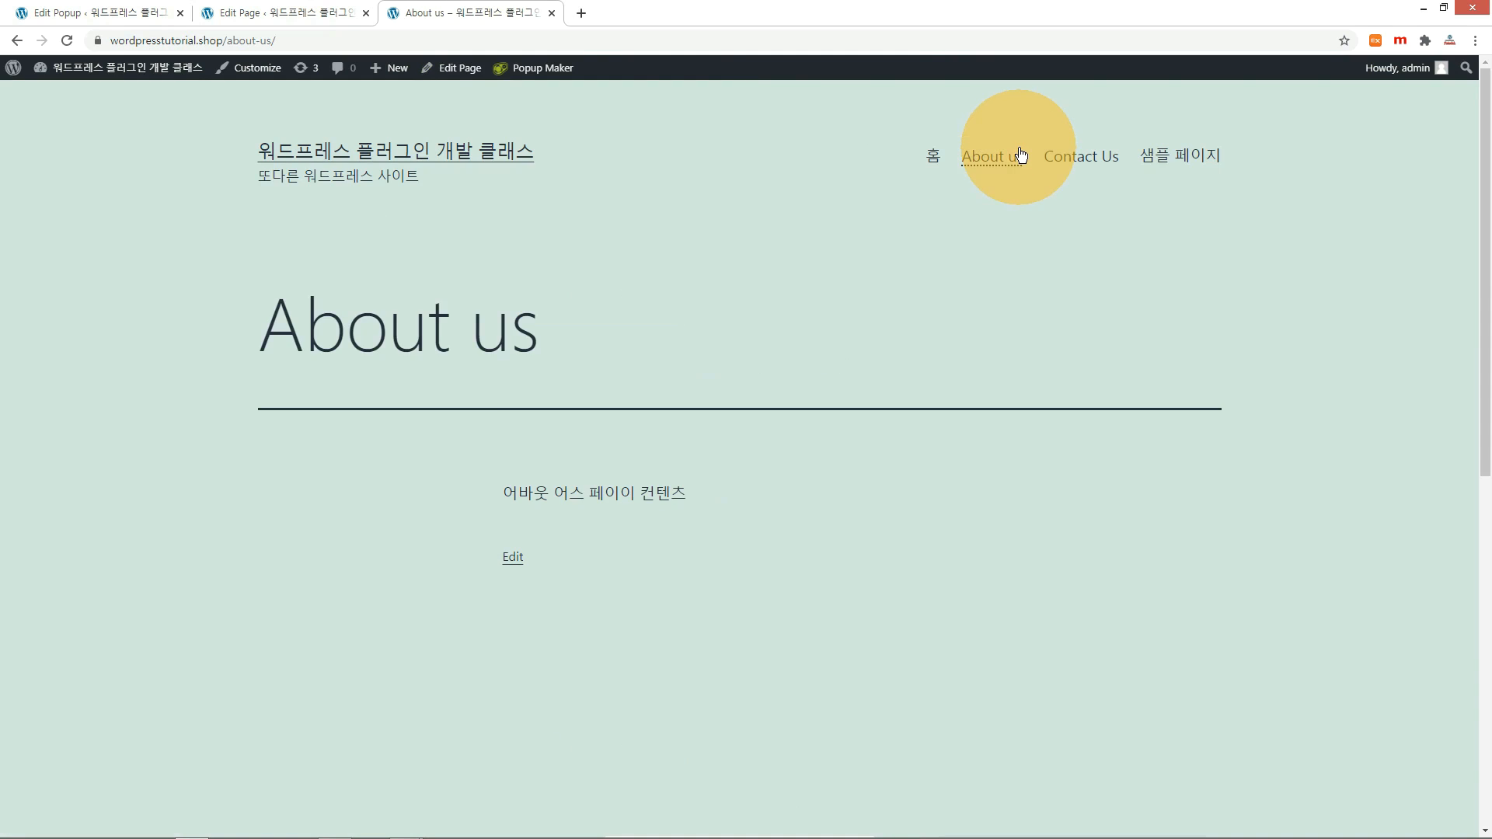
{"action": "left_click", "coordinate": [1071, 157]}
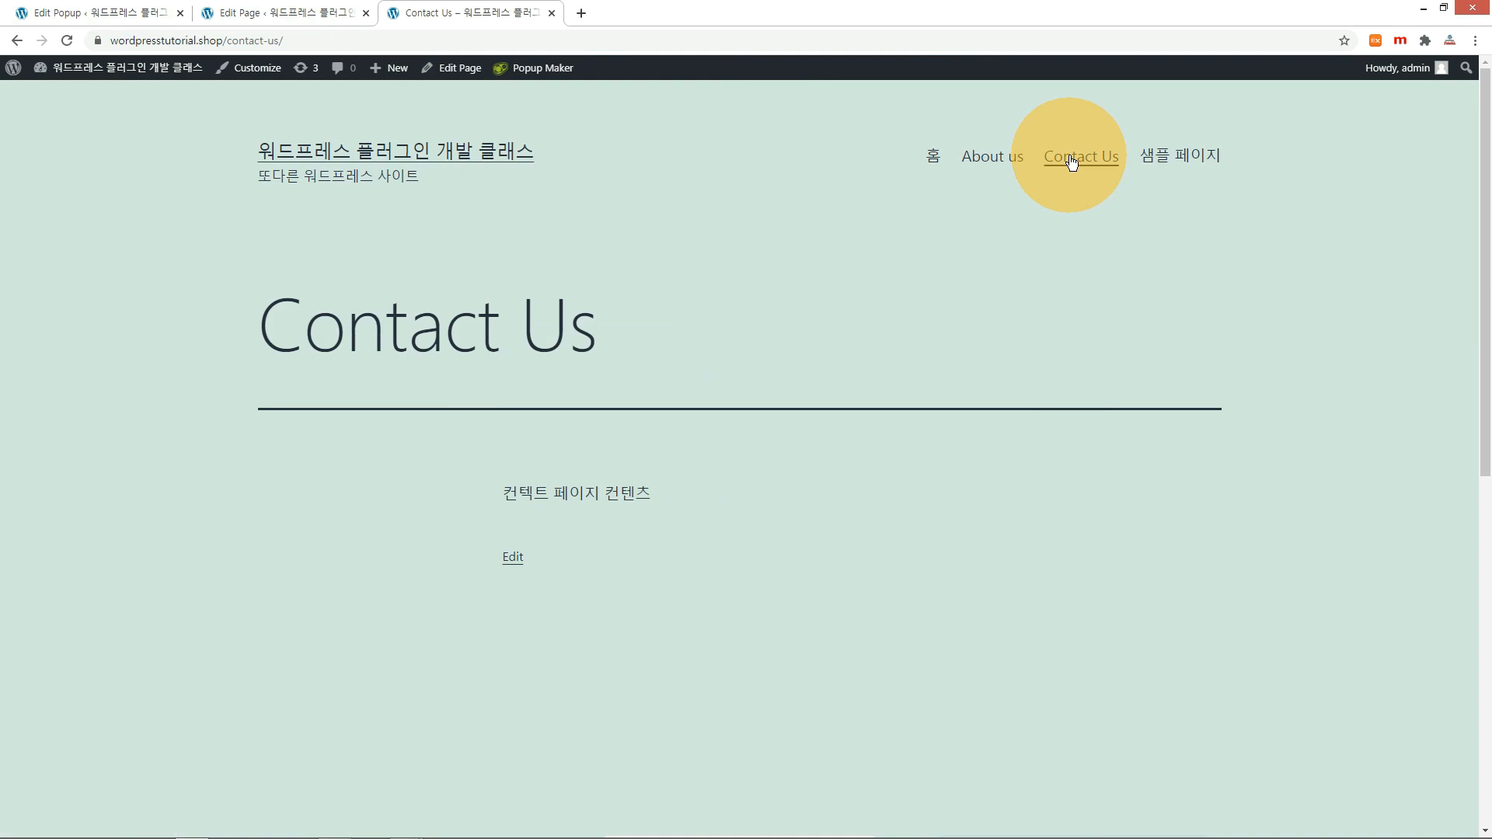
{"action": "left_click", "coordinate": [1186, 170]}
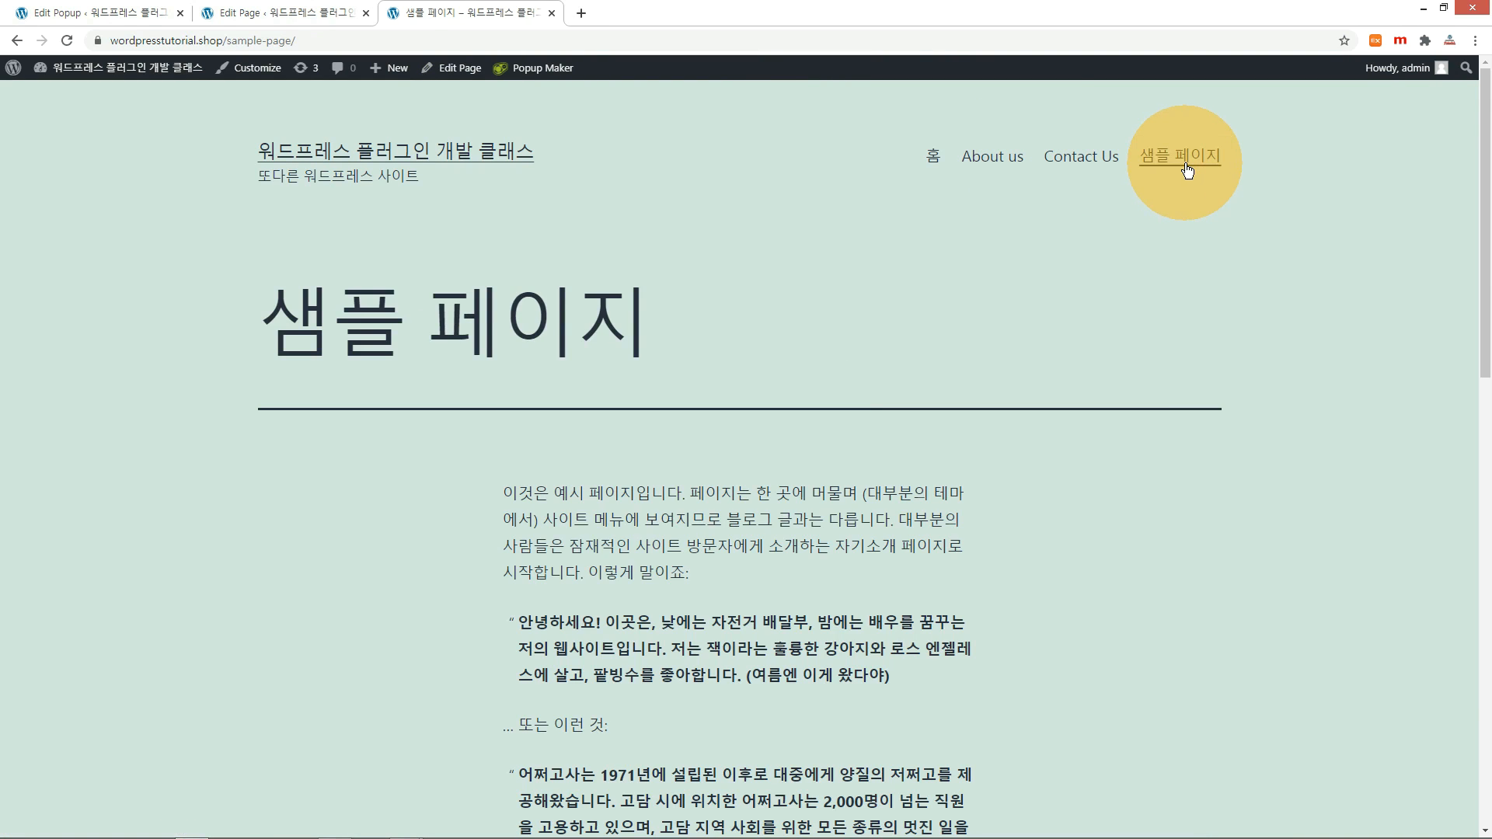